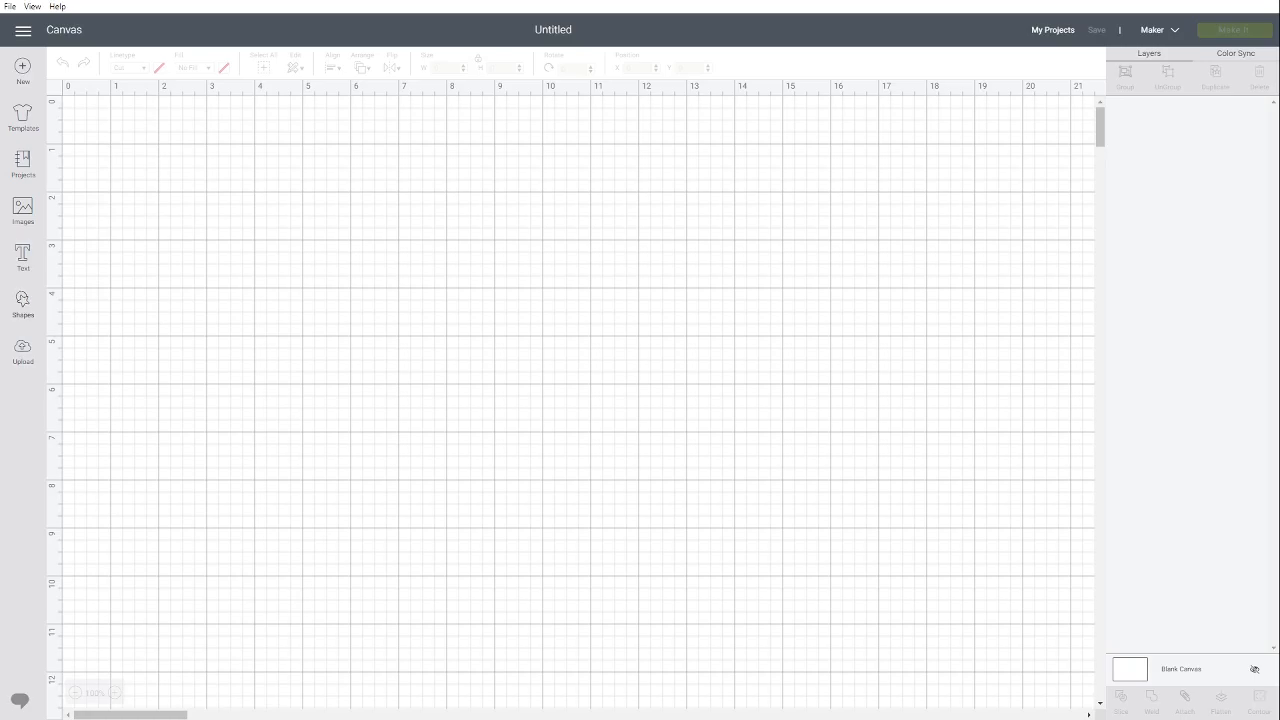
Add a square shape to the blank canvas
click(26, 308)
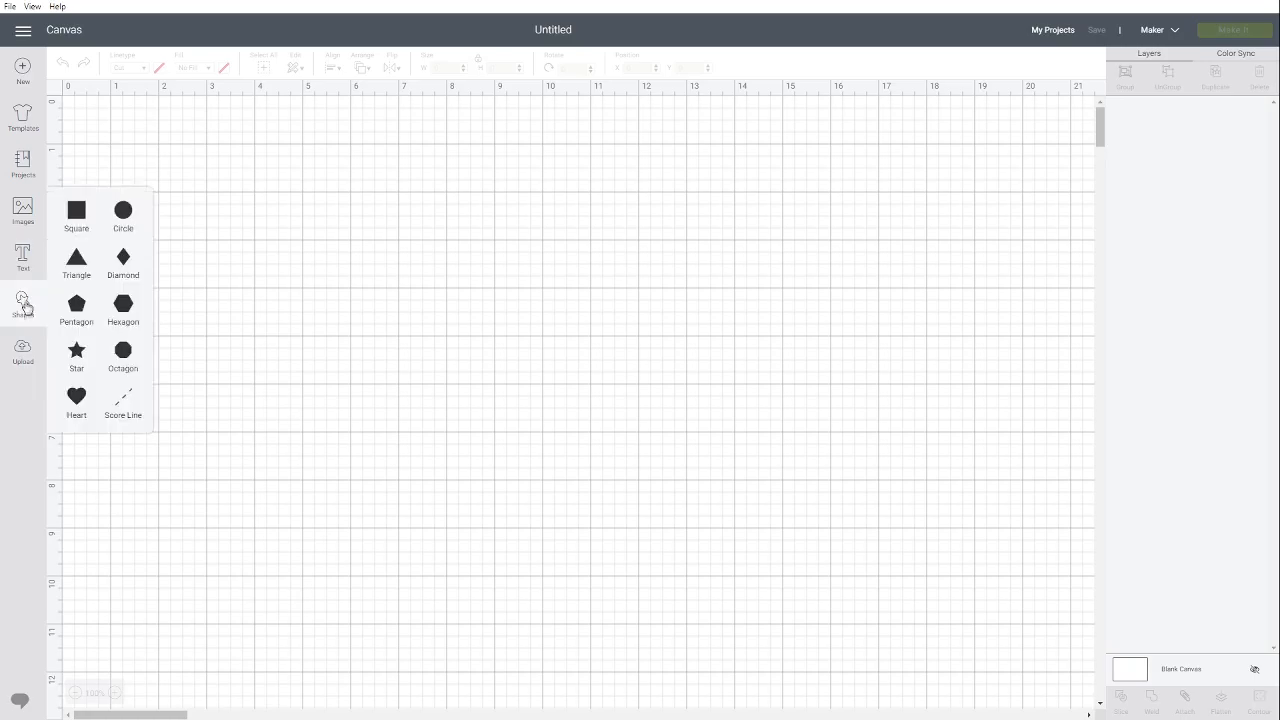
click(80, 219)
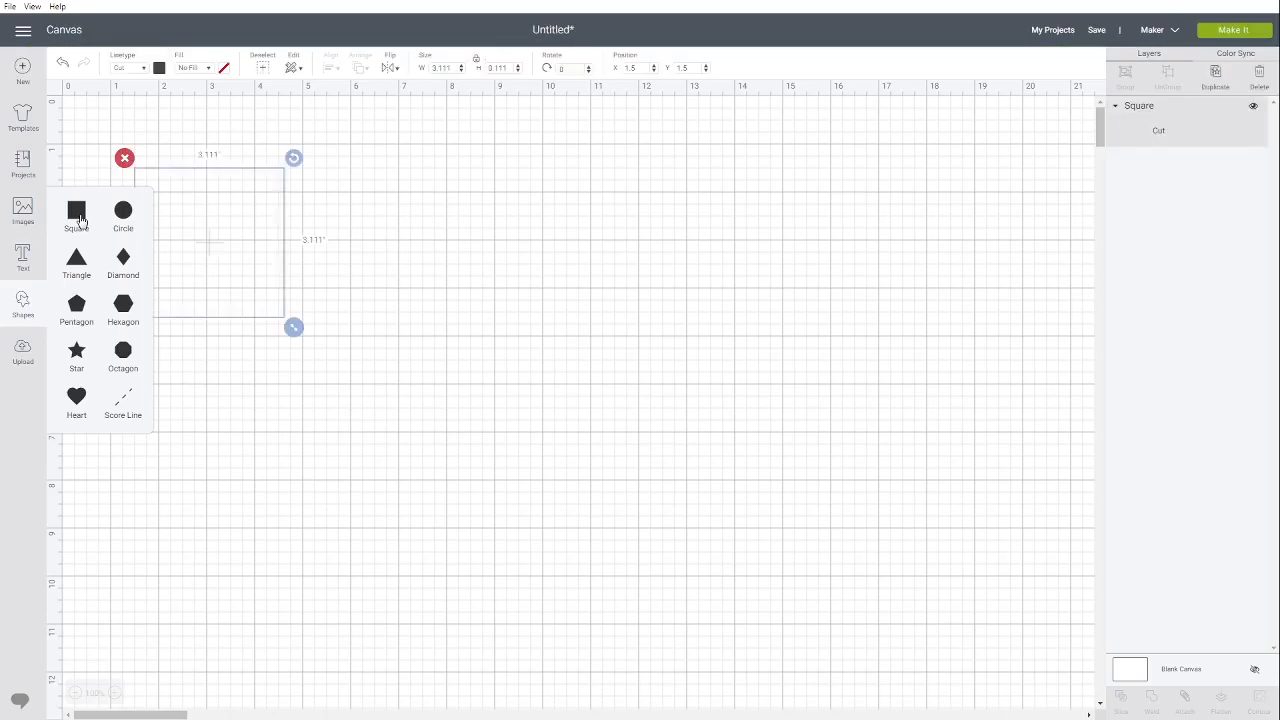
click(405, 279)
click(231, 236)
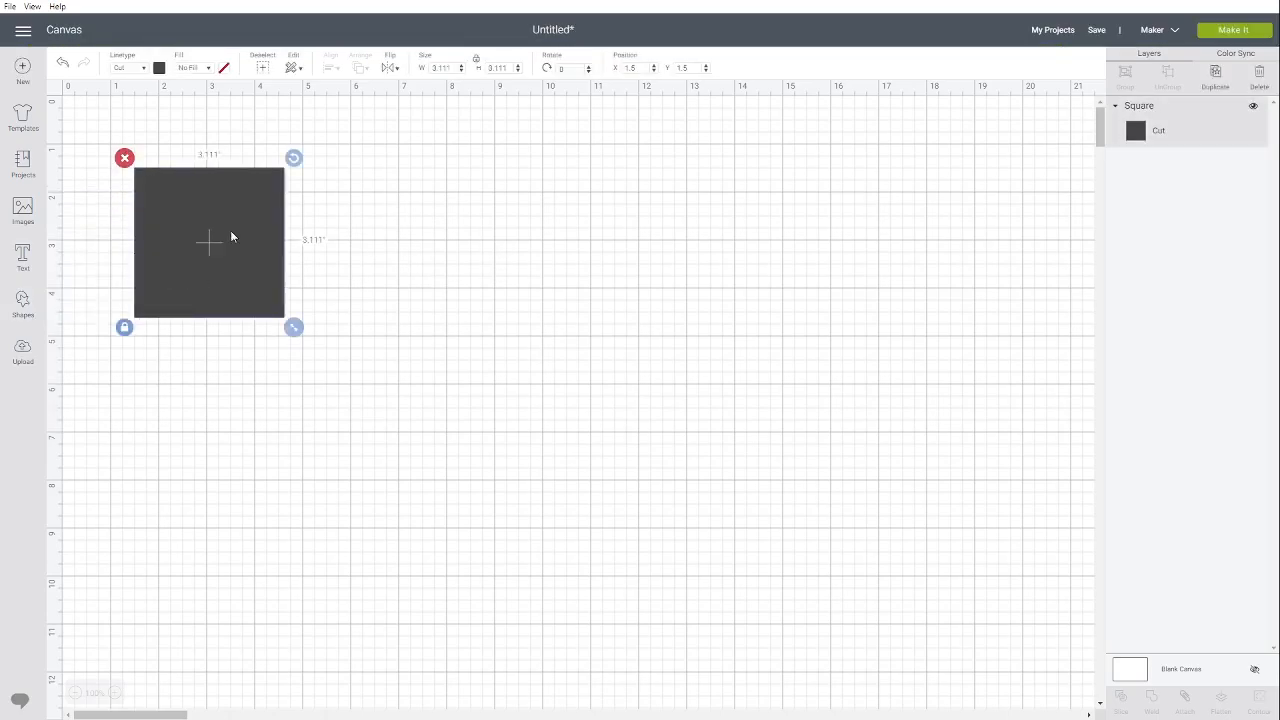
Unlock the square's proportions and resize it to 7 inches wide by 10 inches high
click(475, 60)
drag(455, 68, 424, 73)
text(7)
key(Tab)
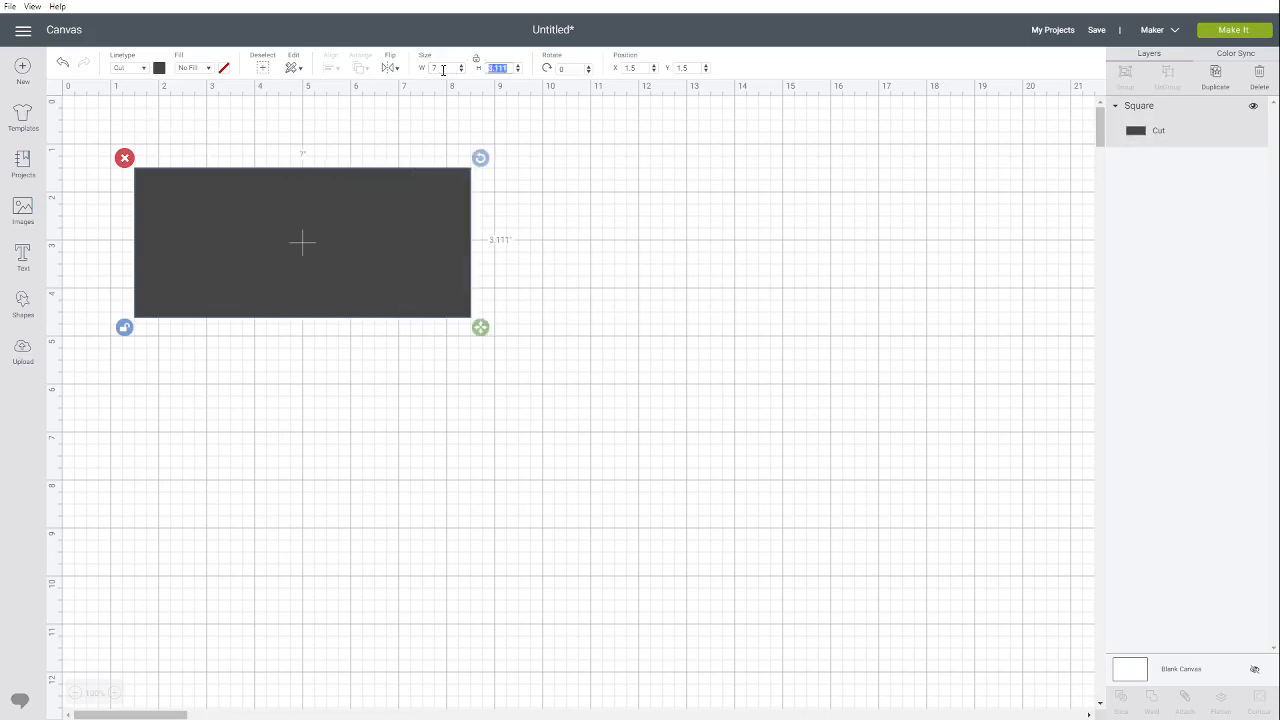
text(10)
key(Return)
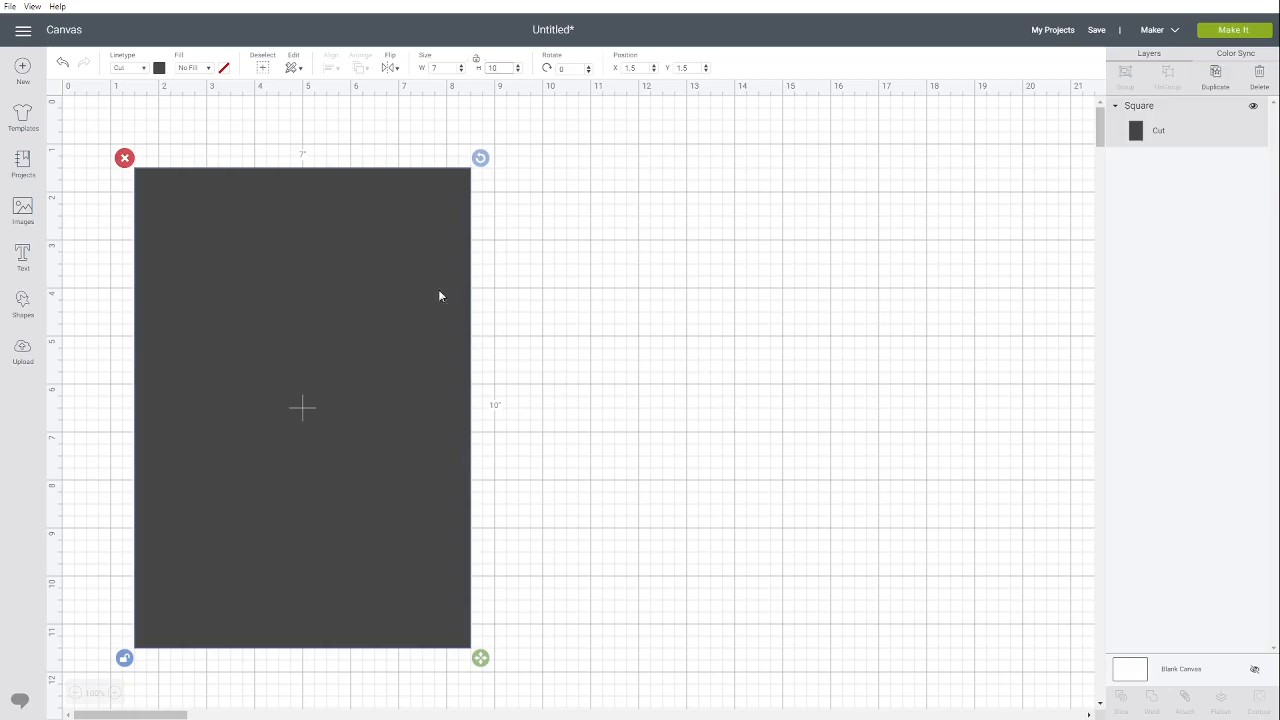
Move the rectangle to the canvas origin at X 0, Y 0 and change its material color to white
drag(303, 258, 227, 177)
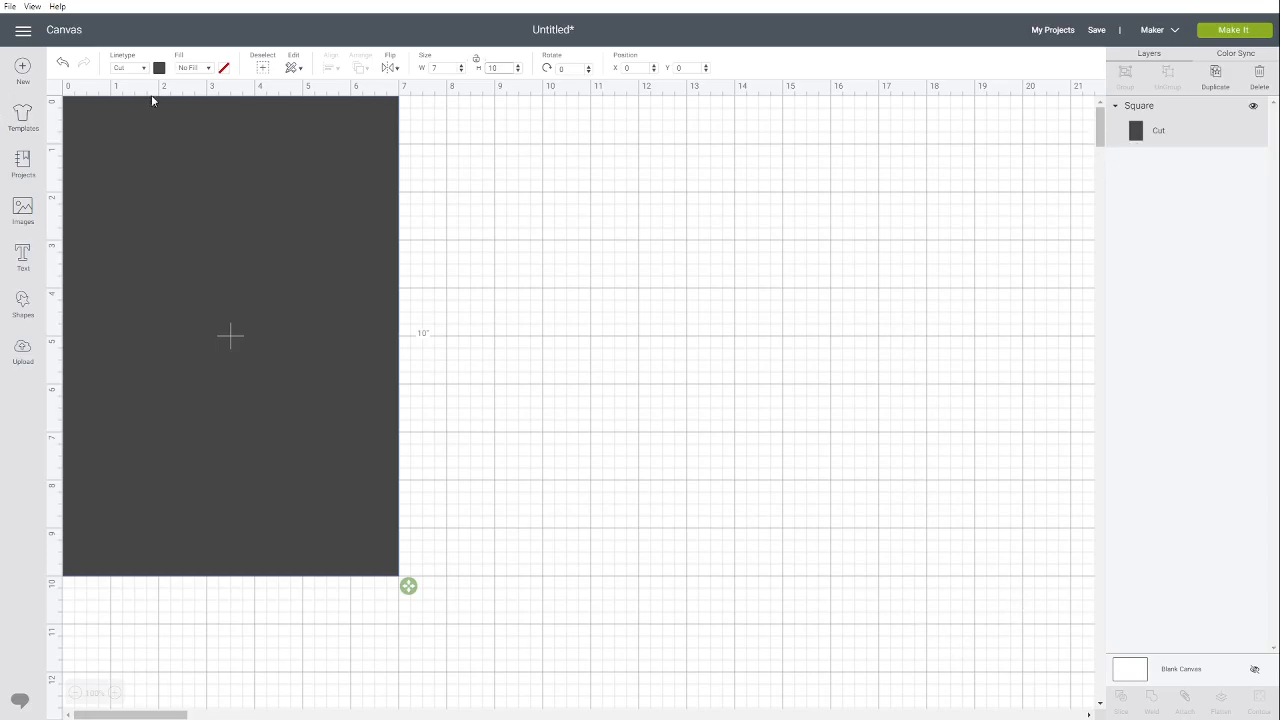
click(159, 68)
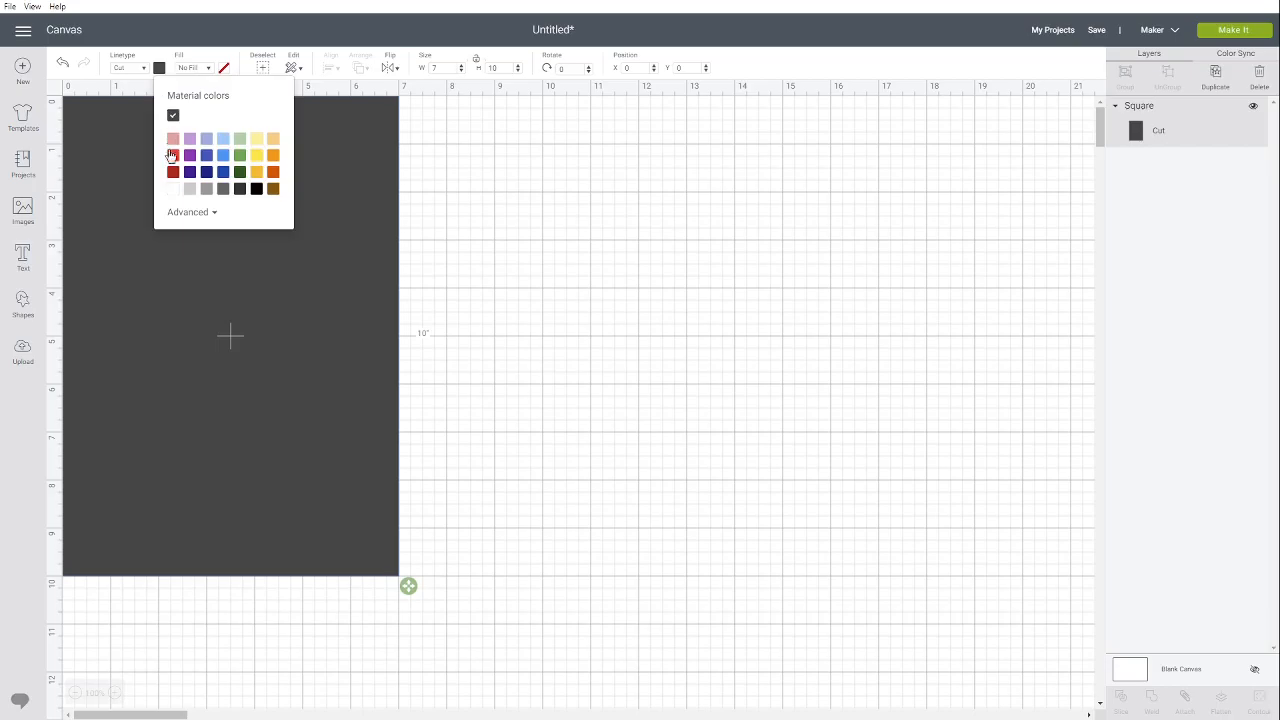
click(175, 192)
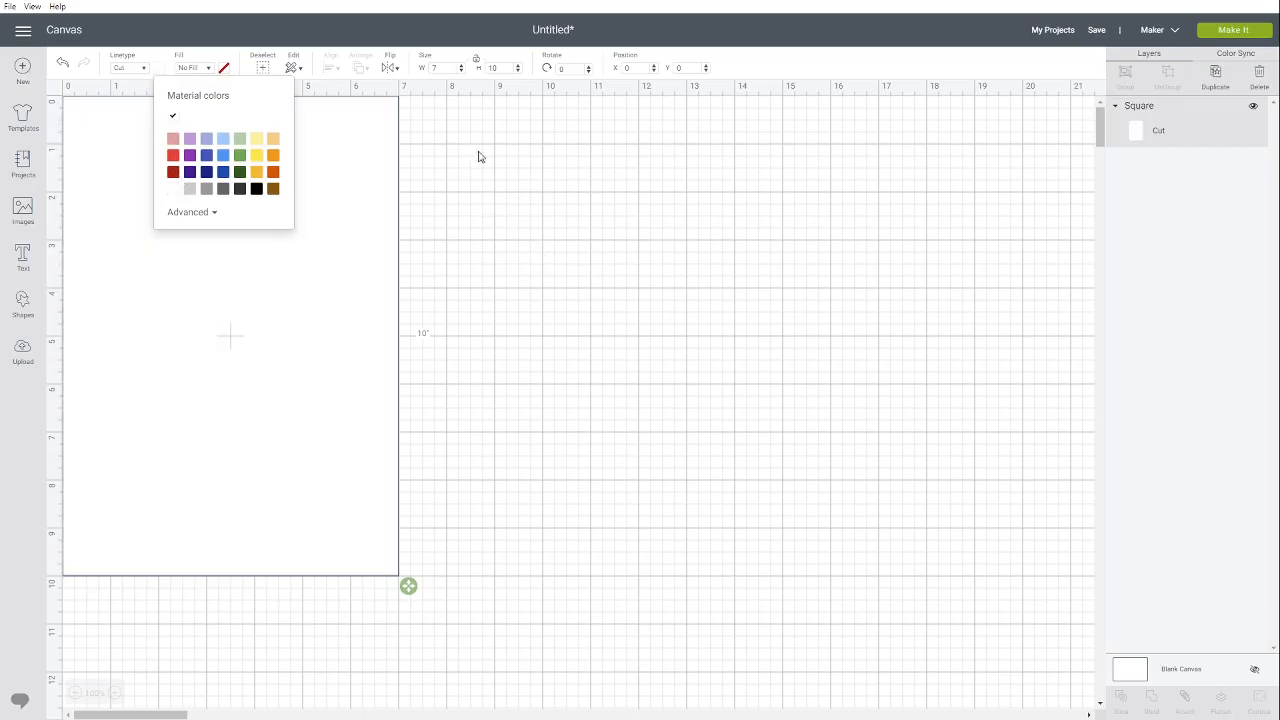
click(532, 328)
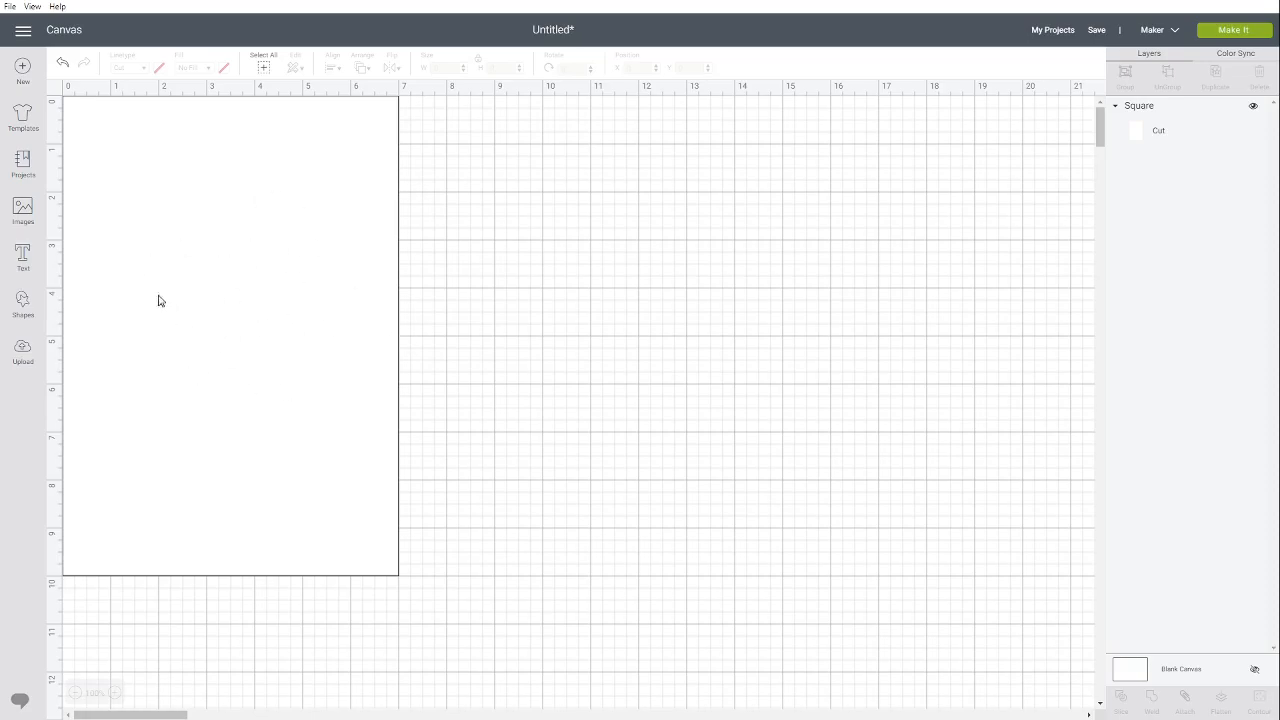
Add a score line and place it on the empty canvas beside the rectangle at about X 10.5, Y 3
click(23, 308)
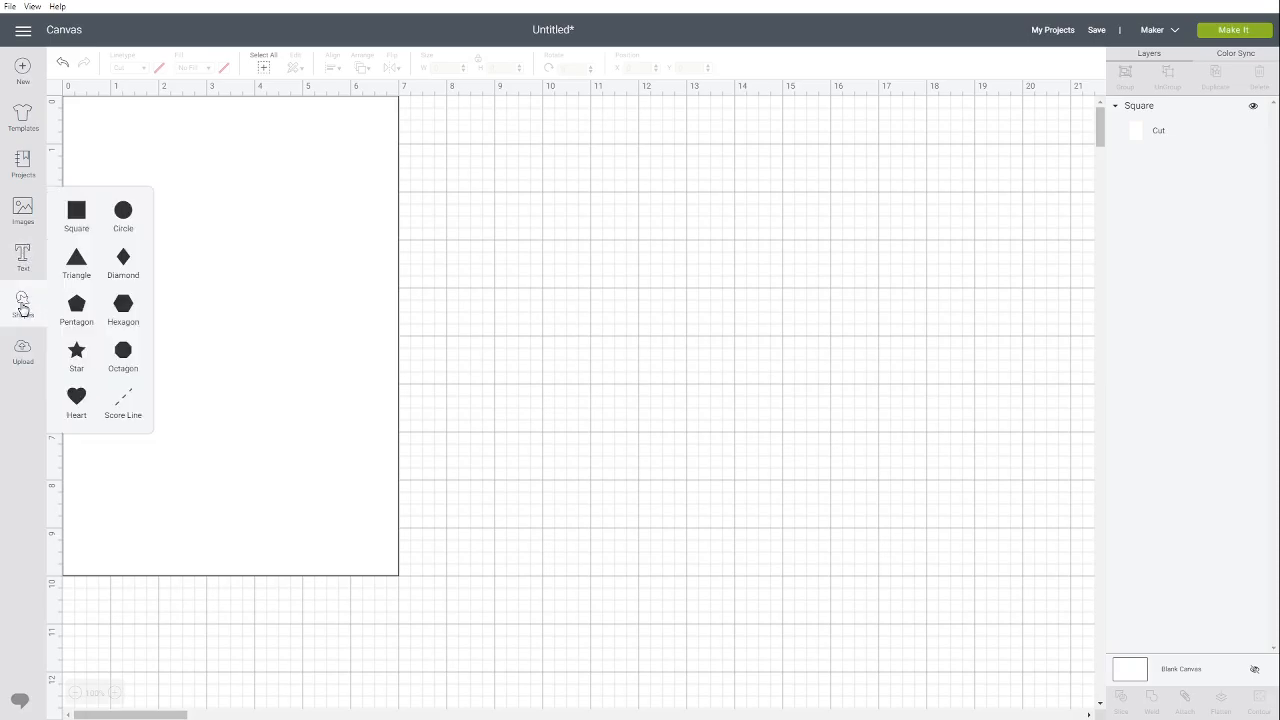
click(123, 405)
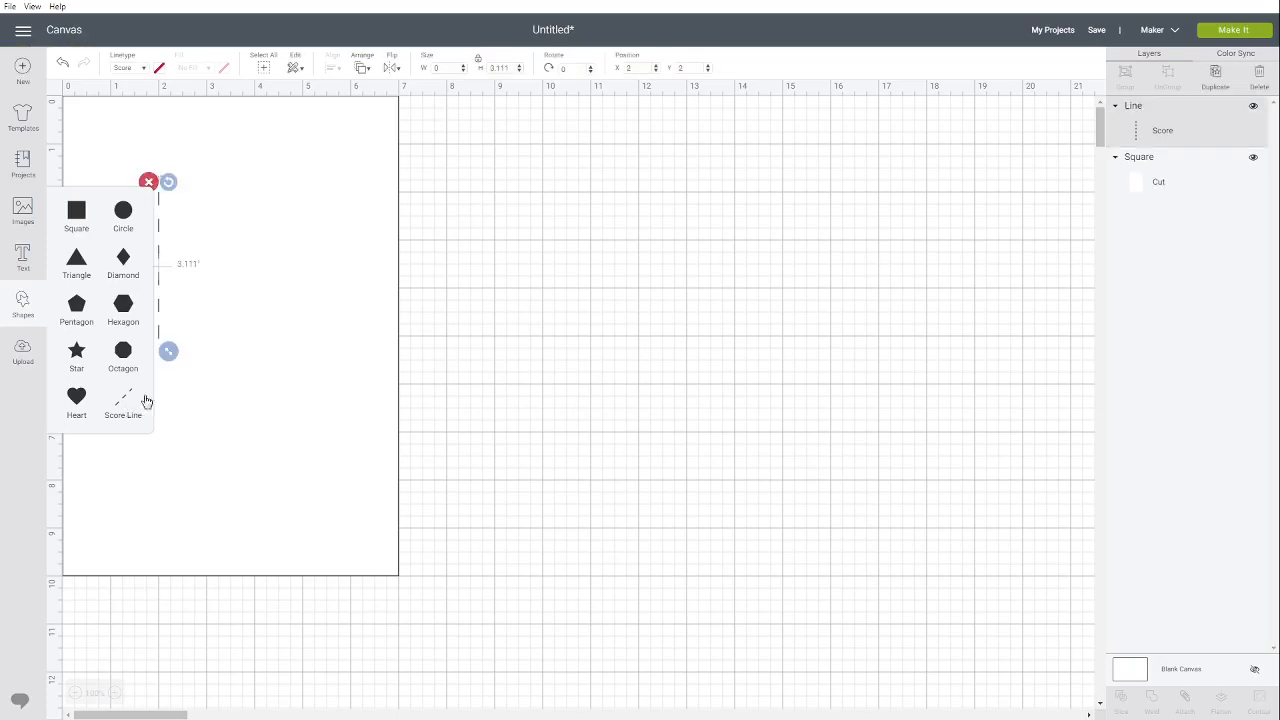
drag(166, 214, 574, 262)
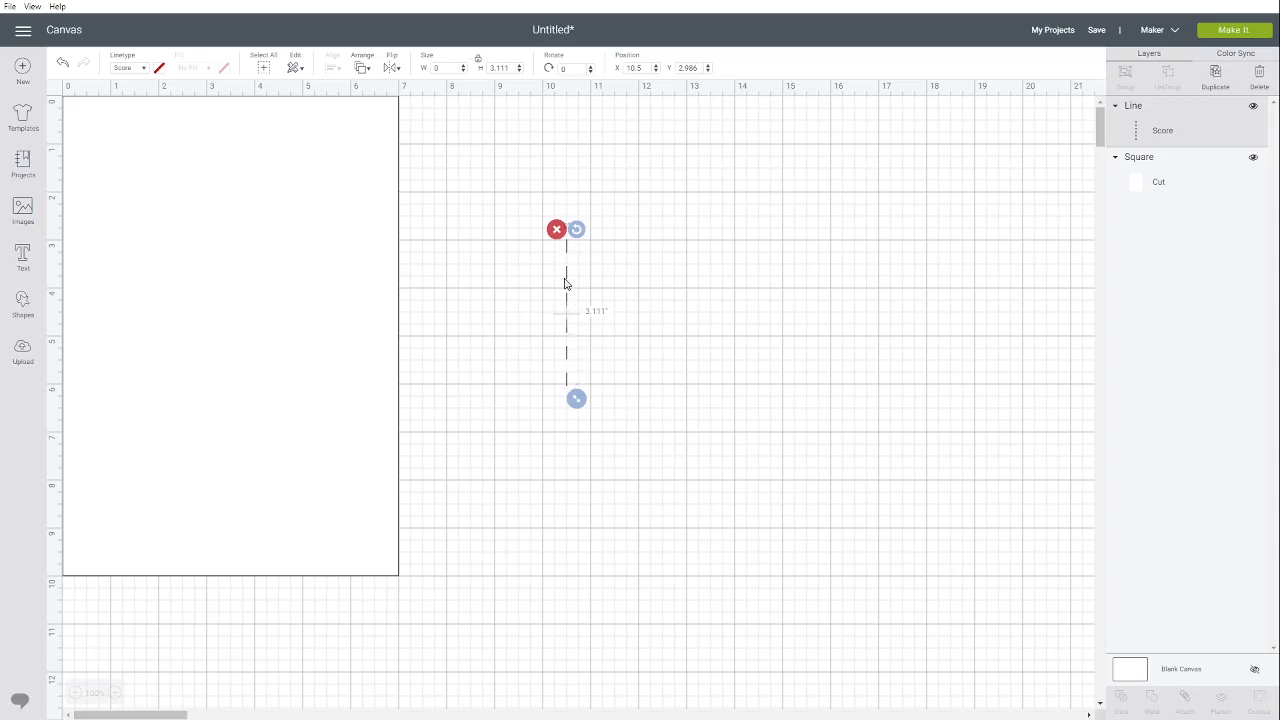
Rotate the score line to 90 degrees and set its width to 7 inches
drag(574, 70, 554, 67)
text(90)
key(Return)
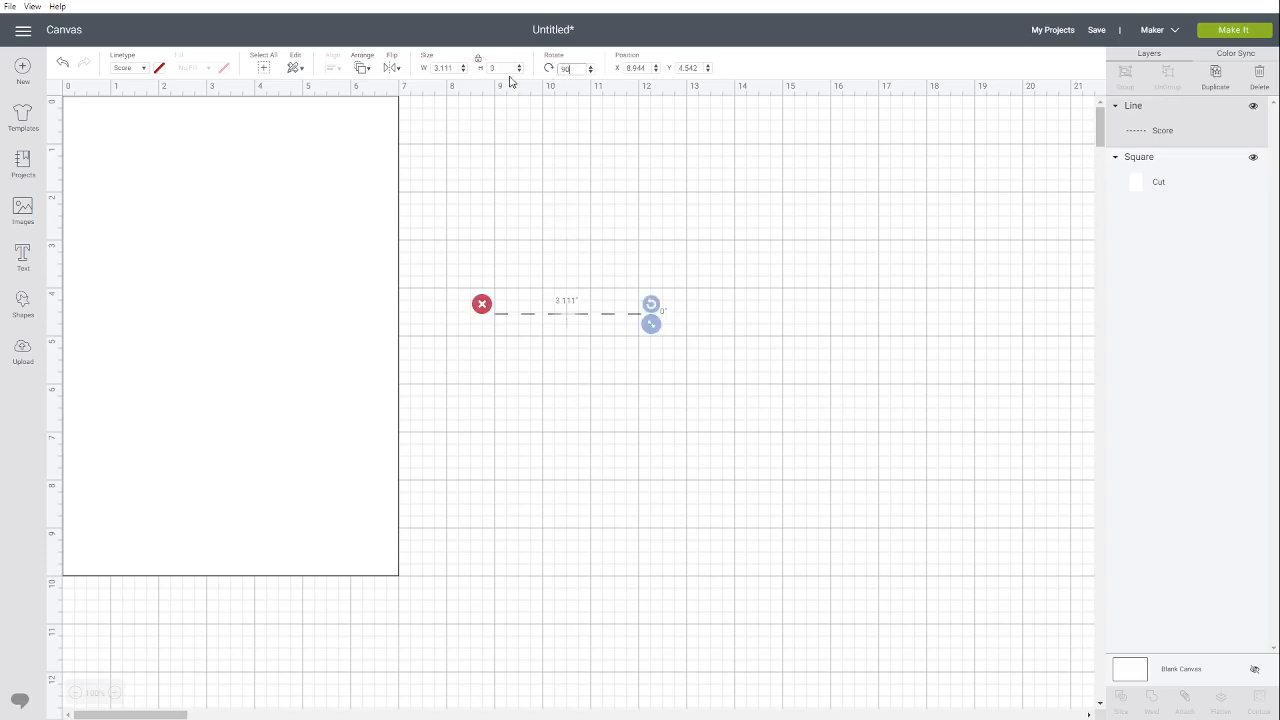
click(454, 67)
text(7)
key(Return)
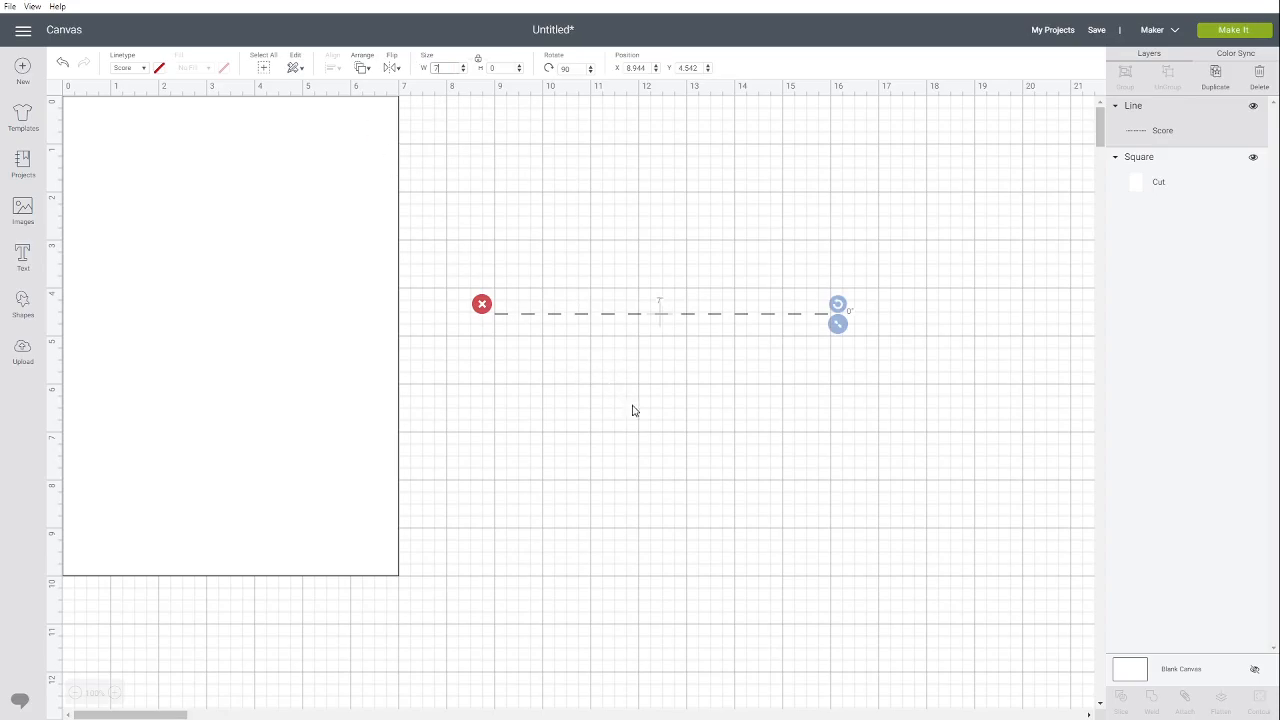
Move the score line across the rectangle at X 0 and align both objects with Center Vertically
drag(551, 320, 116, 321)
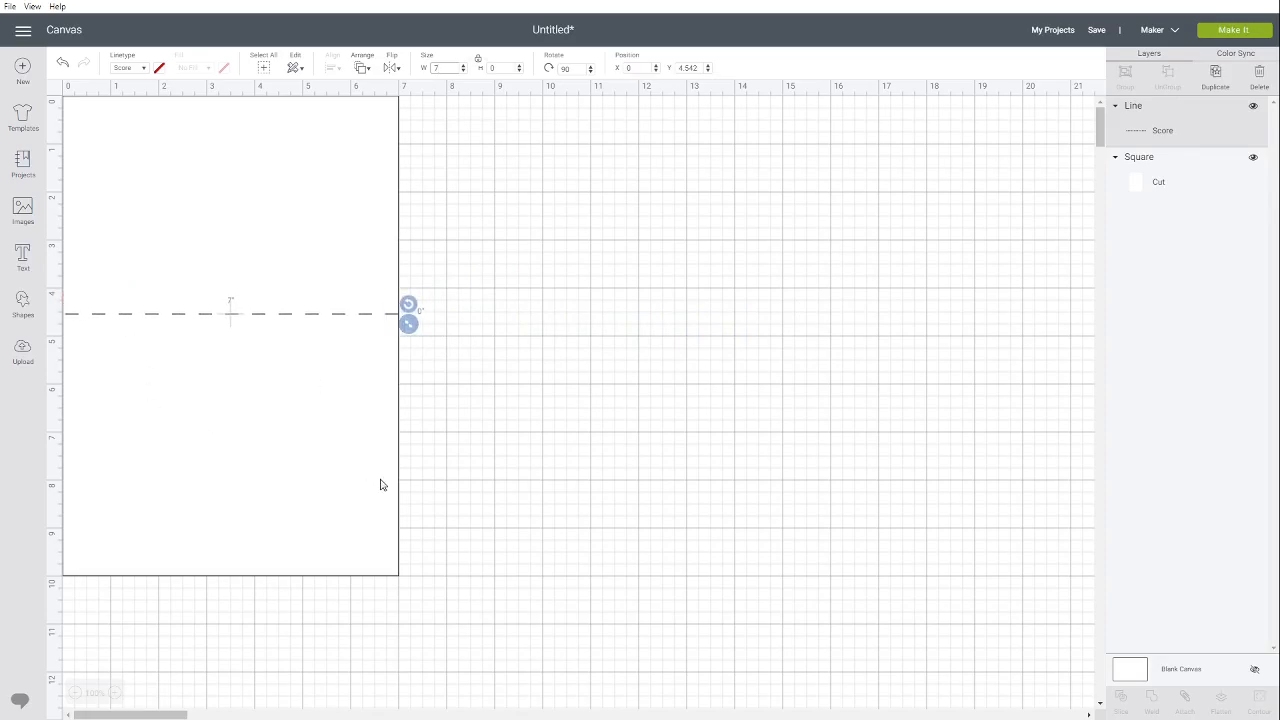
click(489, 408)
drag(489, 408, 340, 238)
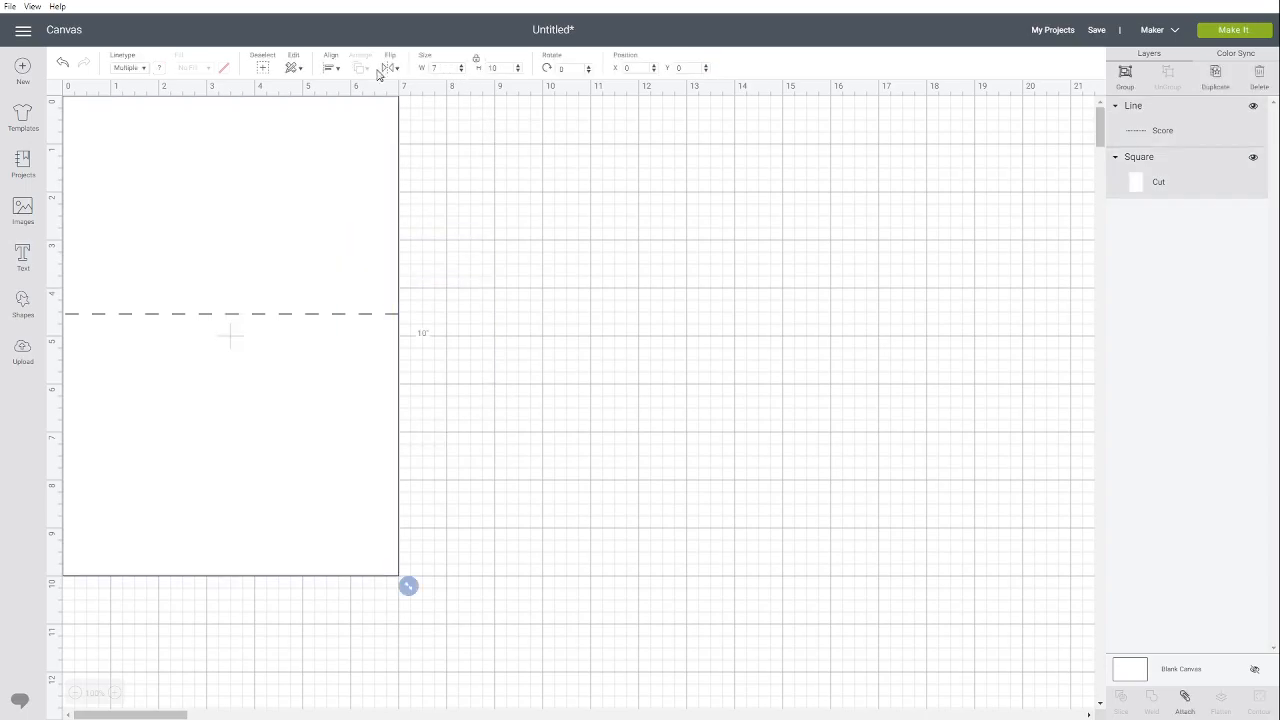
click(330, 70)
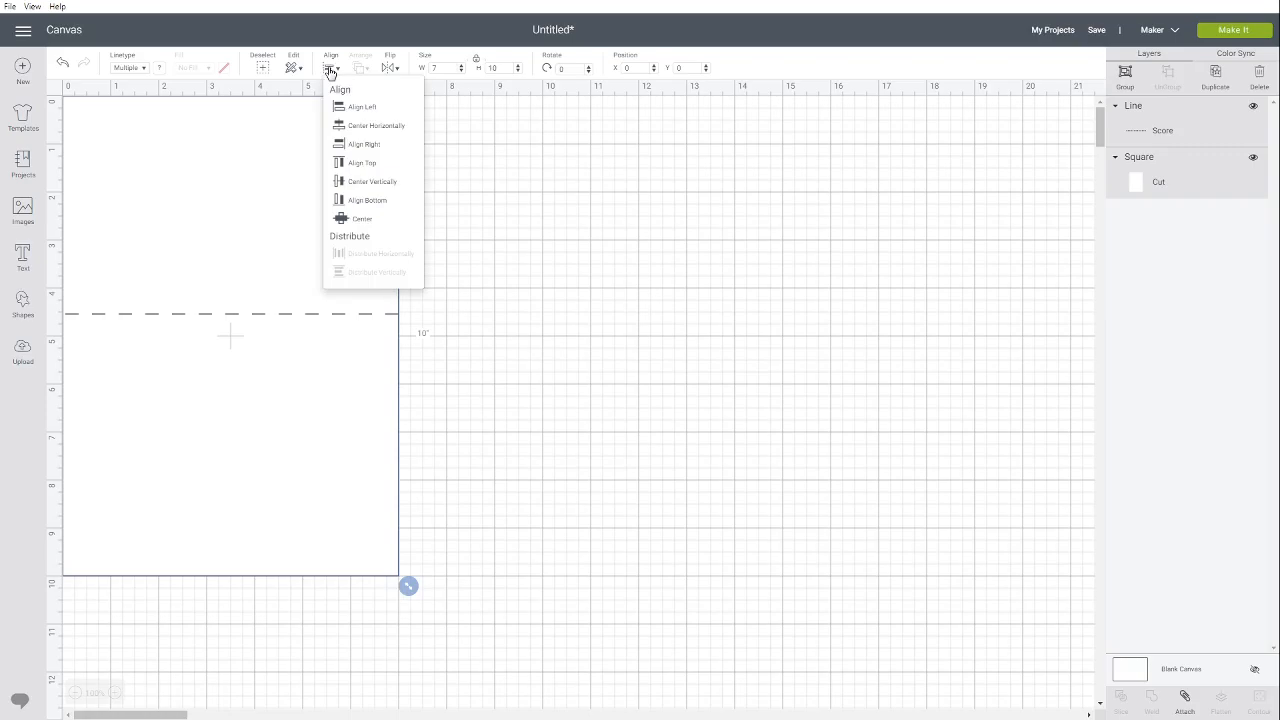
click(397, 188)
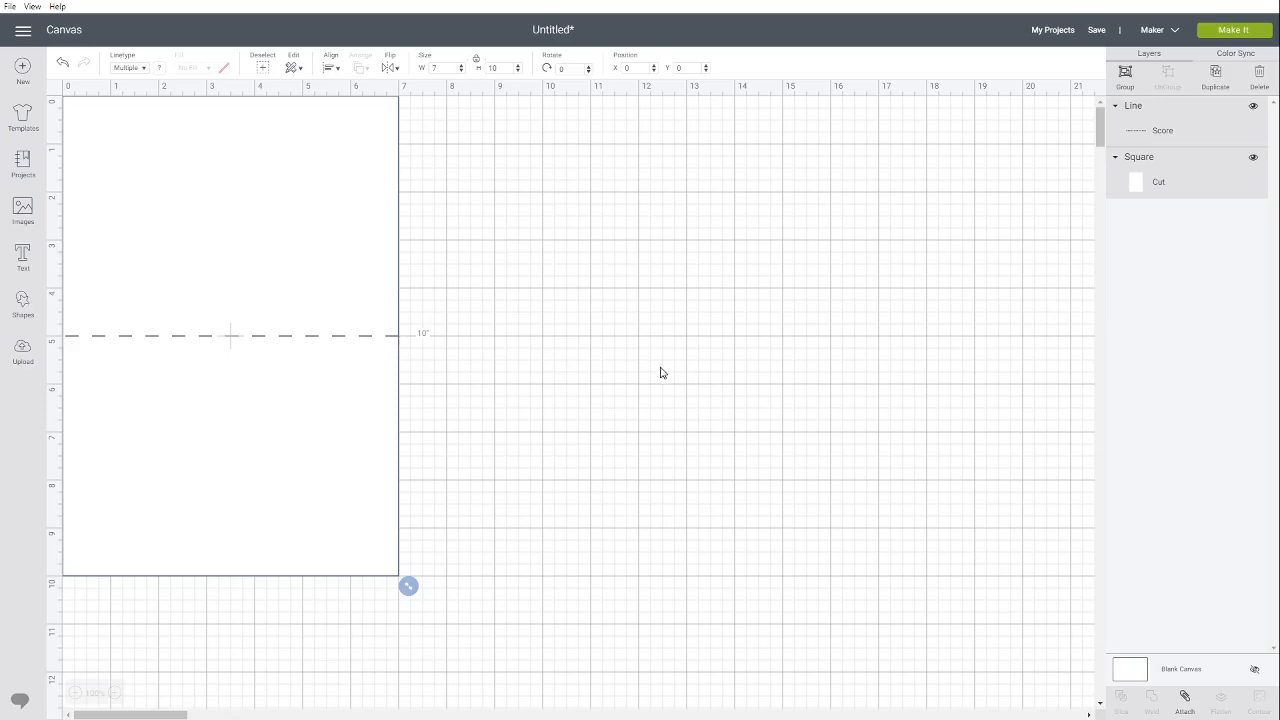
Select the score line together with the rectangle and attach them
click(558, 301)
drag(516, 440, 349, 274)
click(1188, 700)
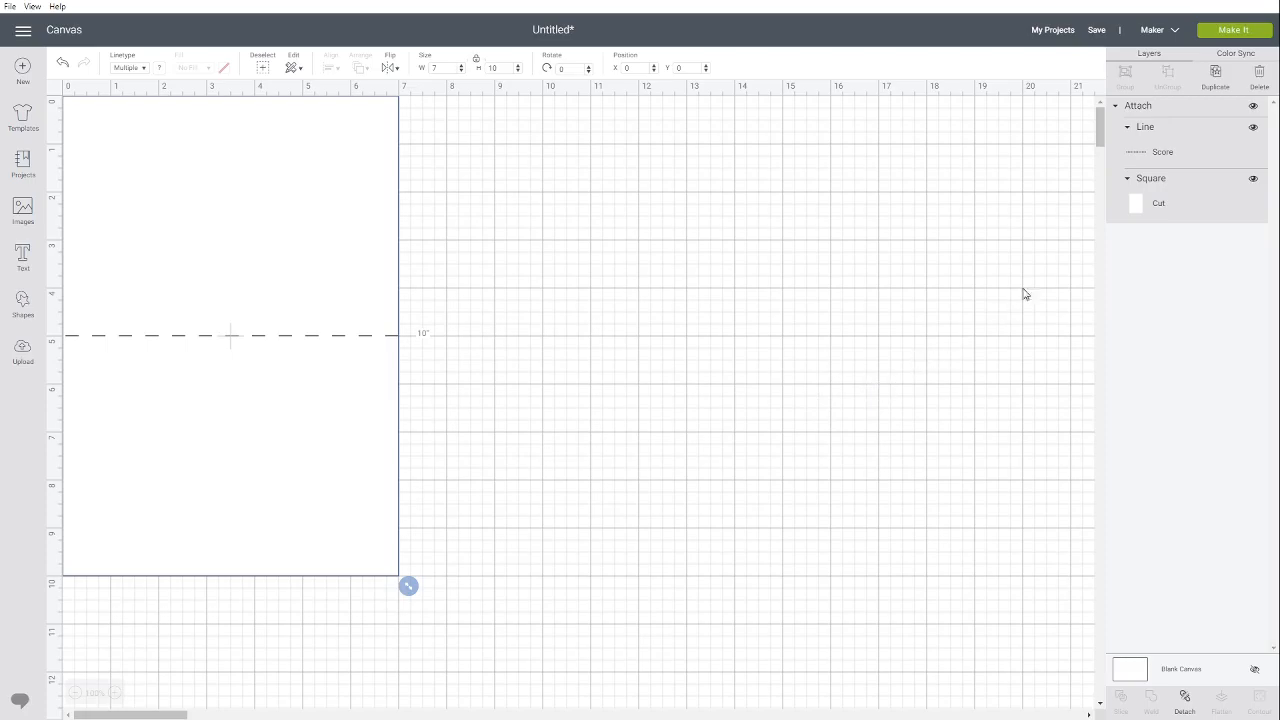
Send the card to the make process on the 12" x 12" mat and set the material to Light Cardstock – 60 lb (163 gsm)
click(1238, 32)
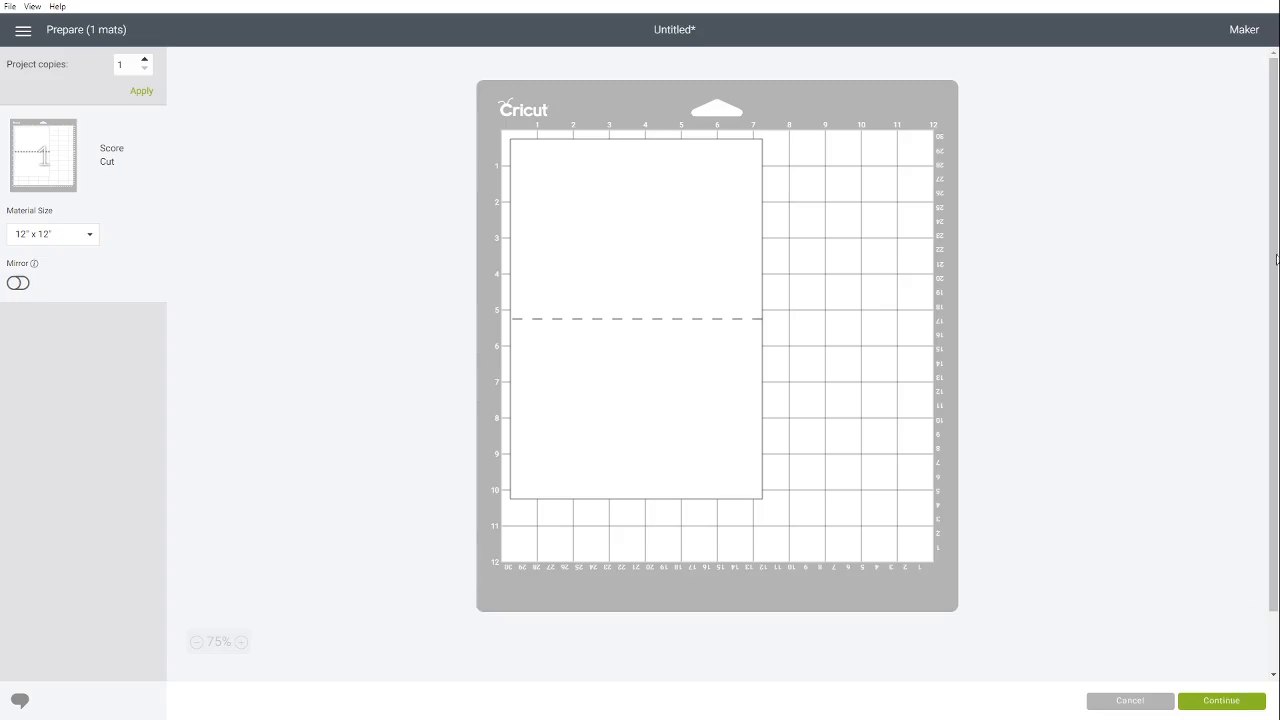
click(1222, 703)
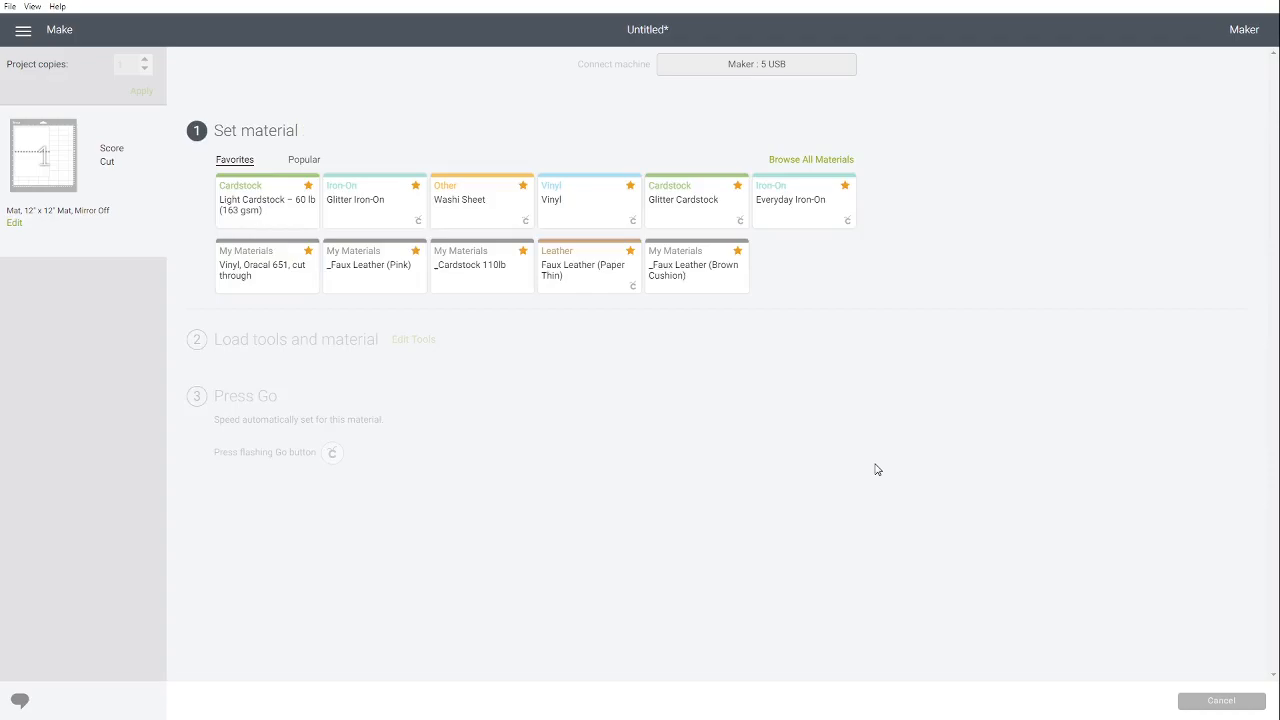
click(271, 210)
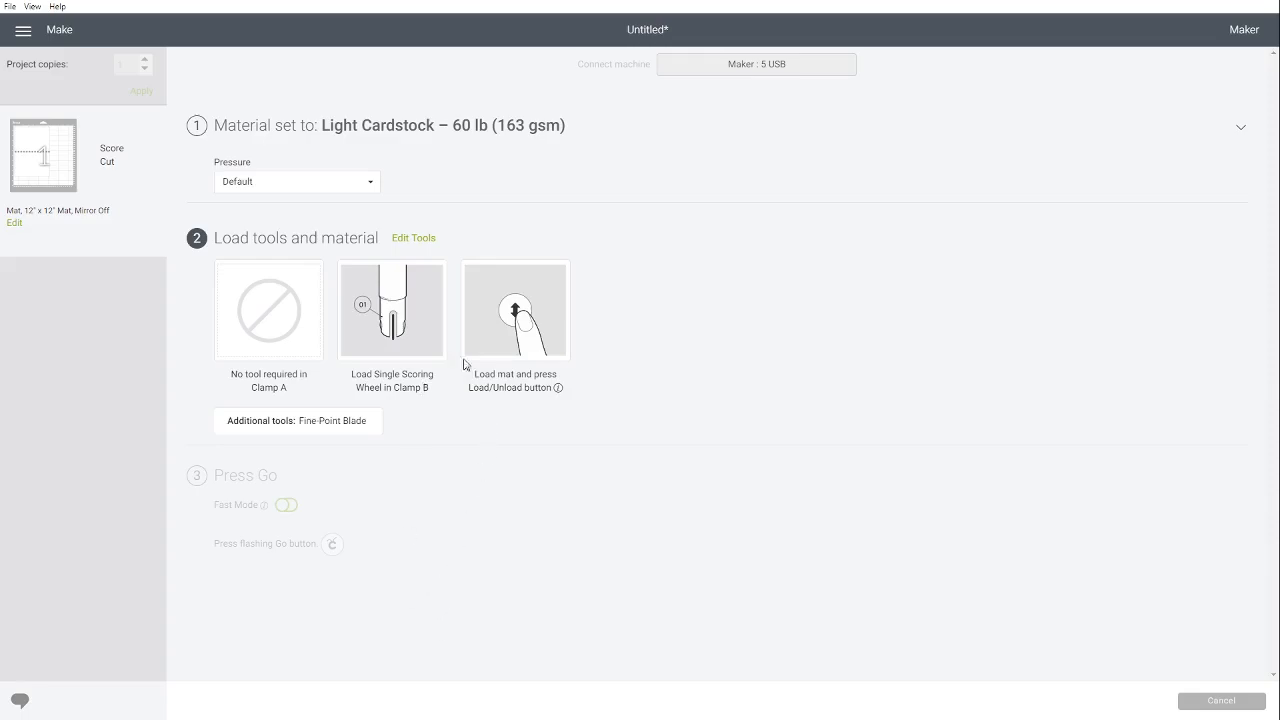
Change the scoring tool to the Scoring Stylus and apply the tool options
click(420, 245)
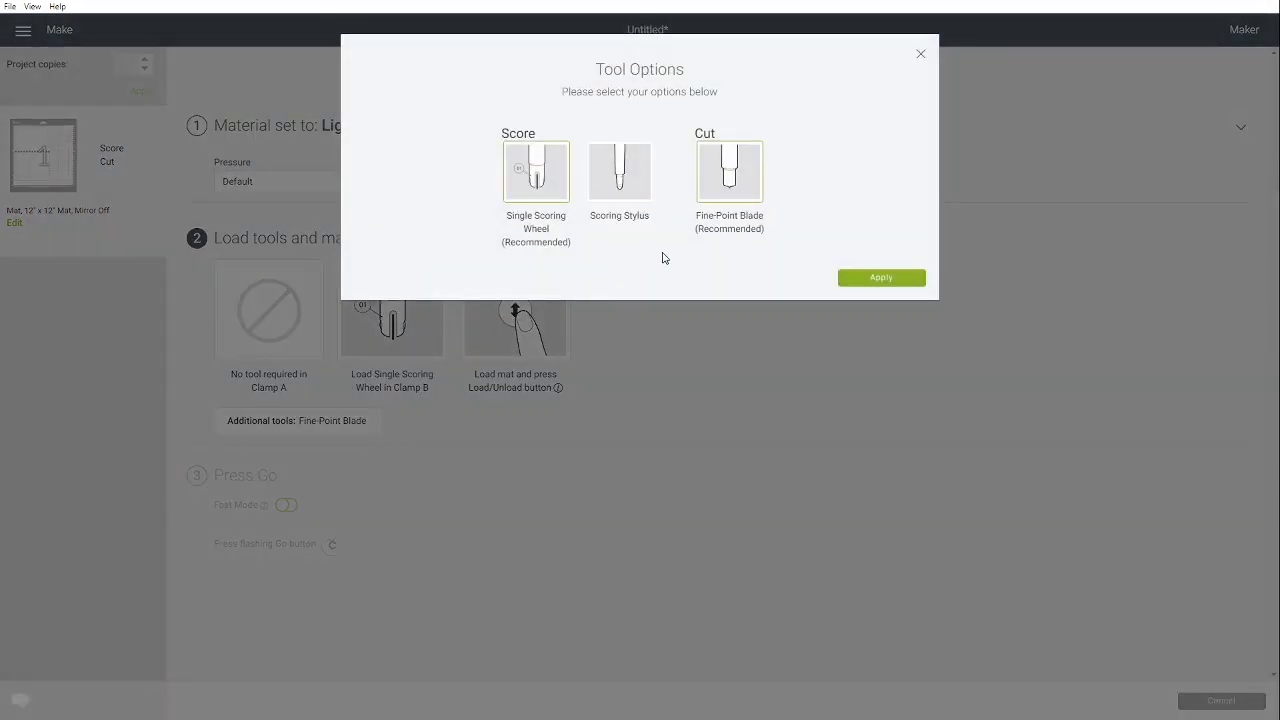
click(623, 175)
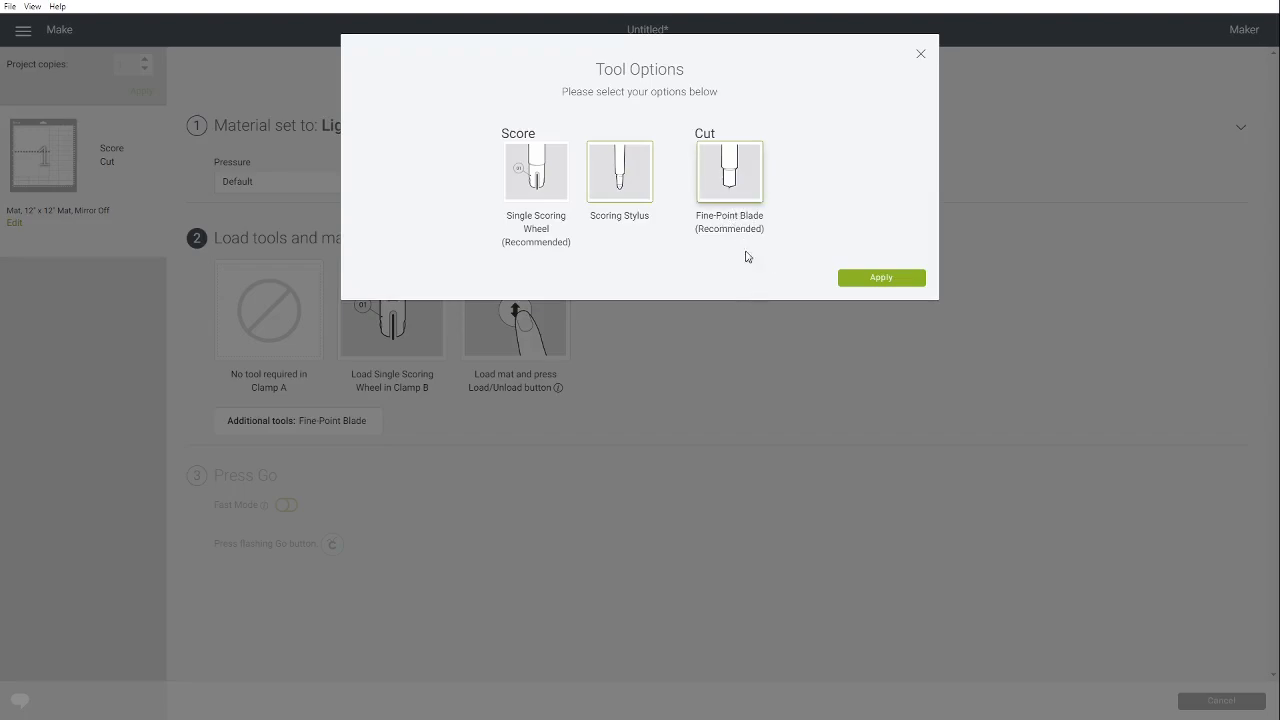
click(881, 278)
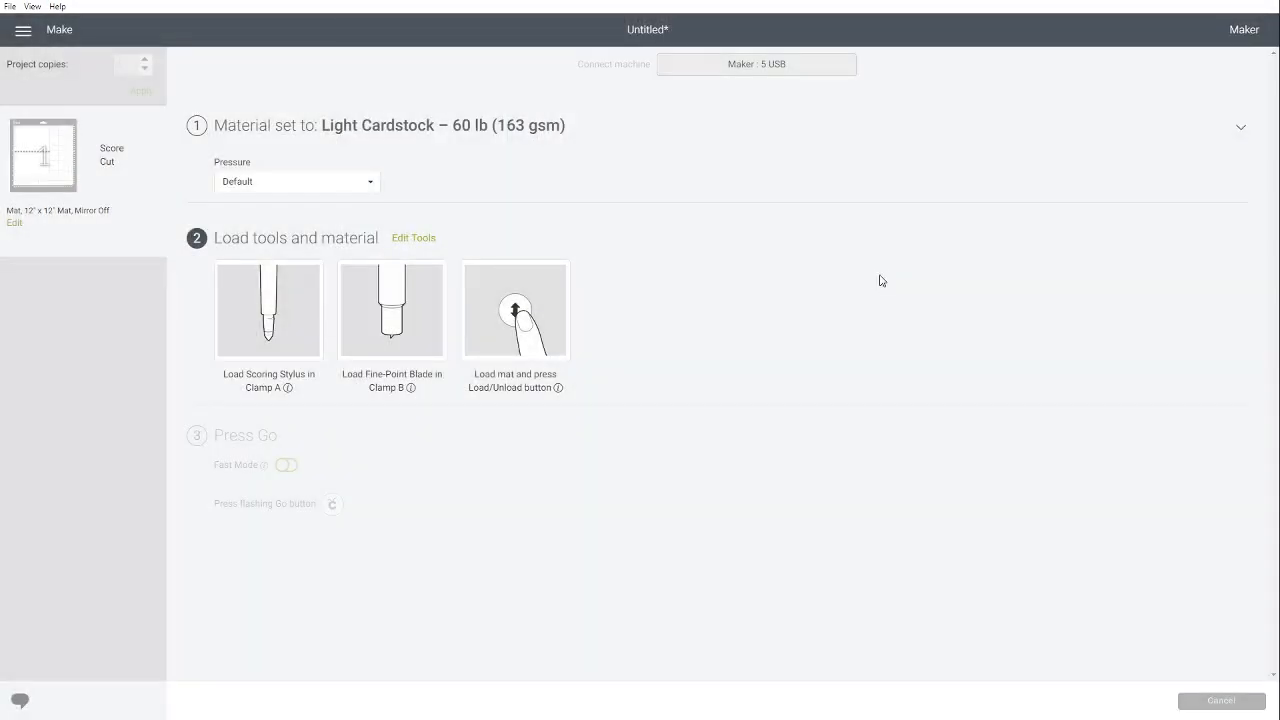
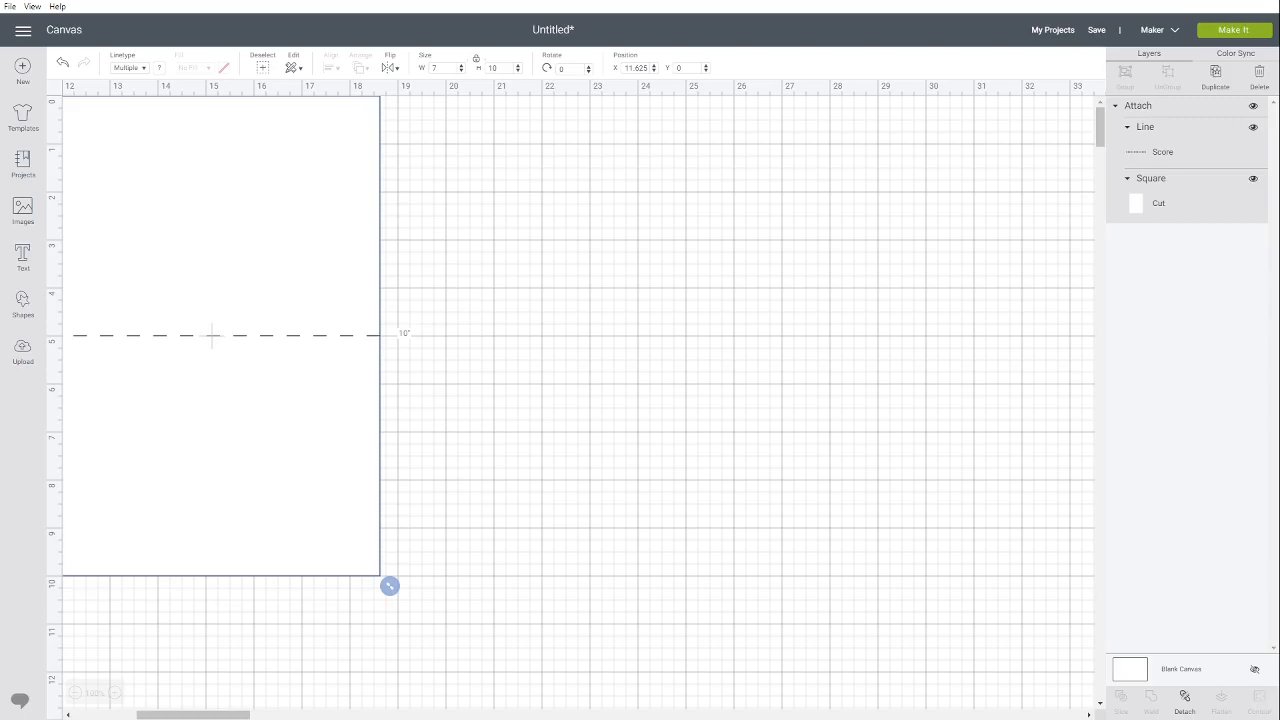
Move the attached card back to the canvas origin at X 0, Y 0
drag(193, 715, 130, 715)
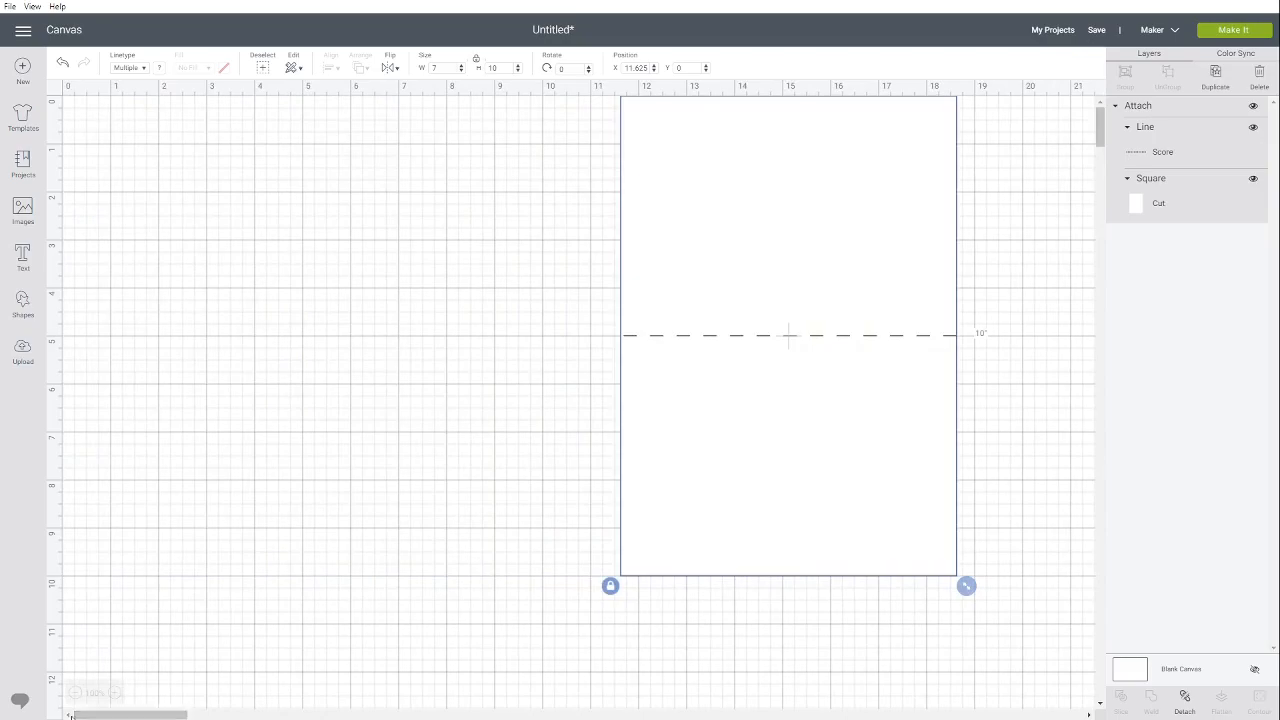
drag(669, 214, 191, 166)
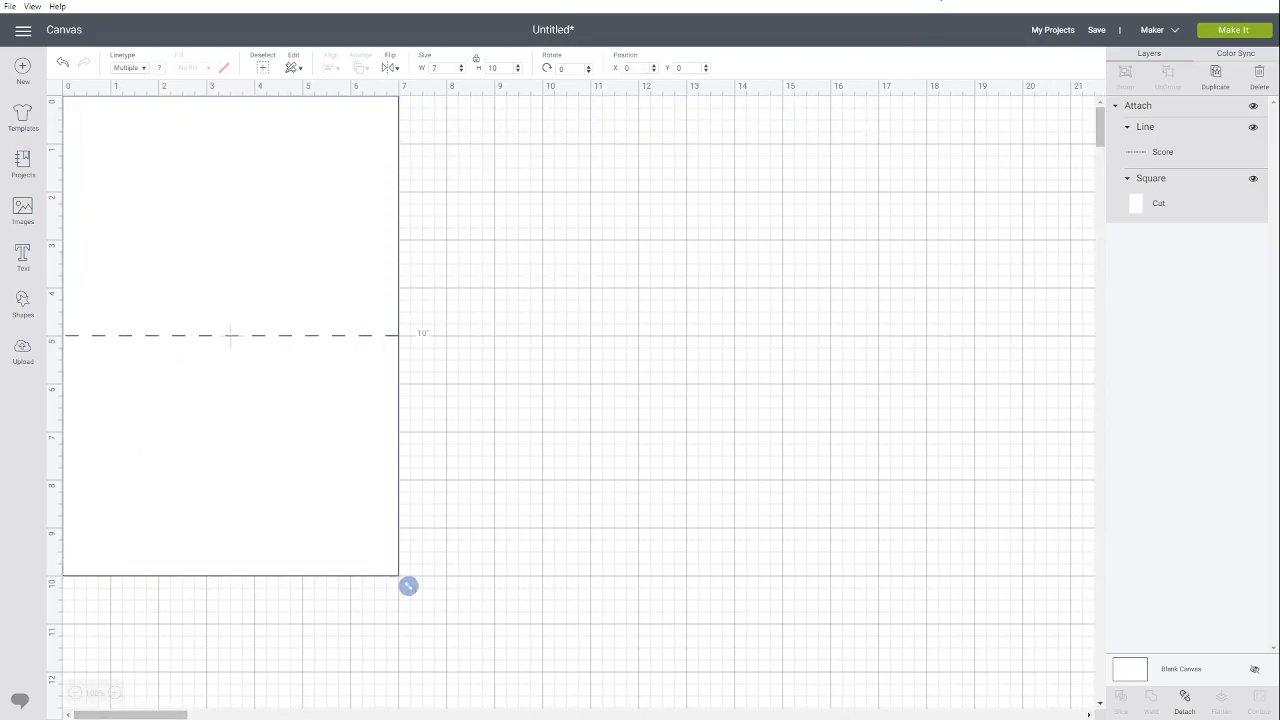
Save the project as a non-public project named "Stardard Greetings Card Template 5x7"
click(1094, 30)
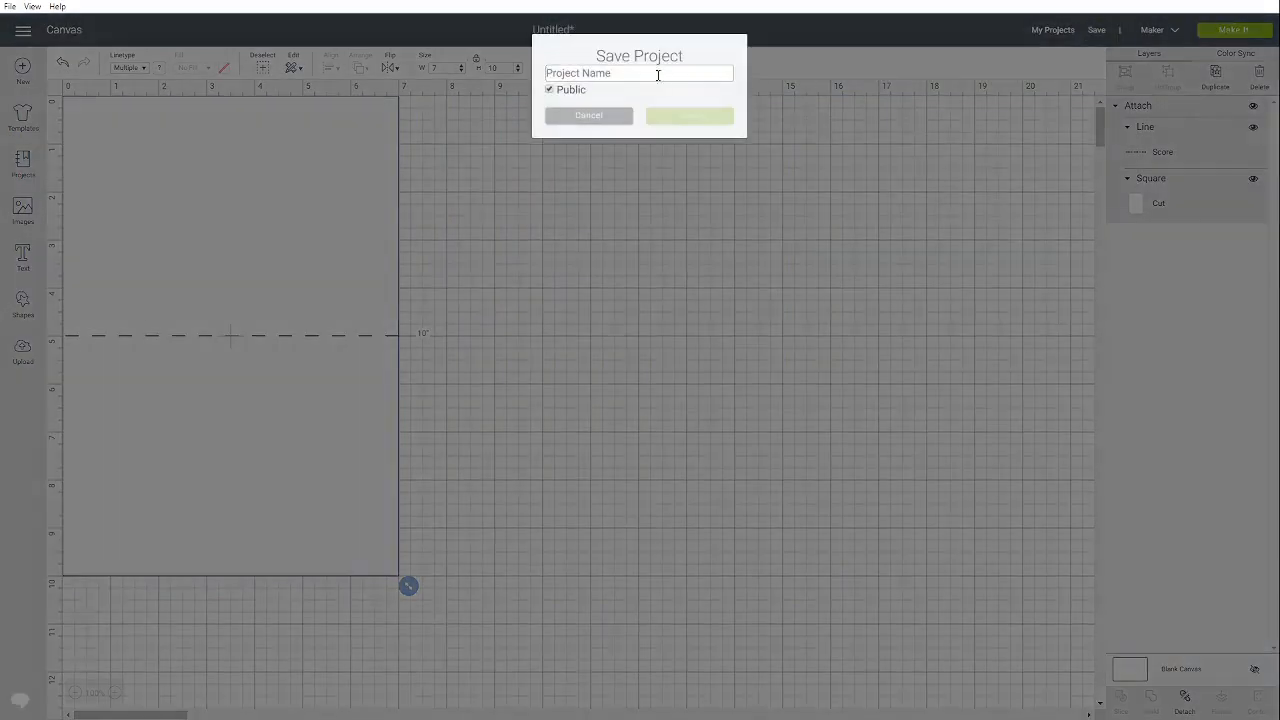
click(549, 90)
click(604, 76)
text(Star)
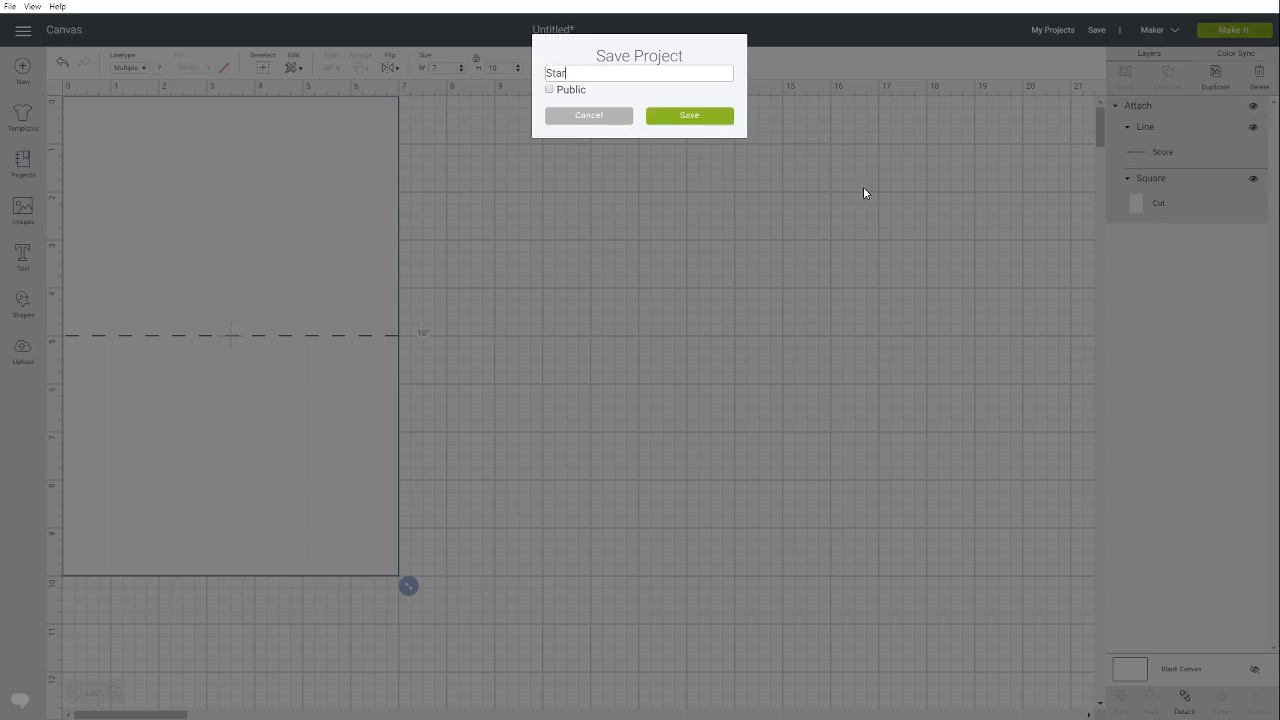
text(dard Greetings Card Template)
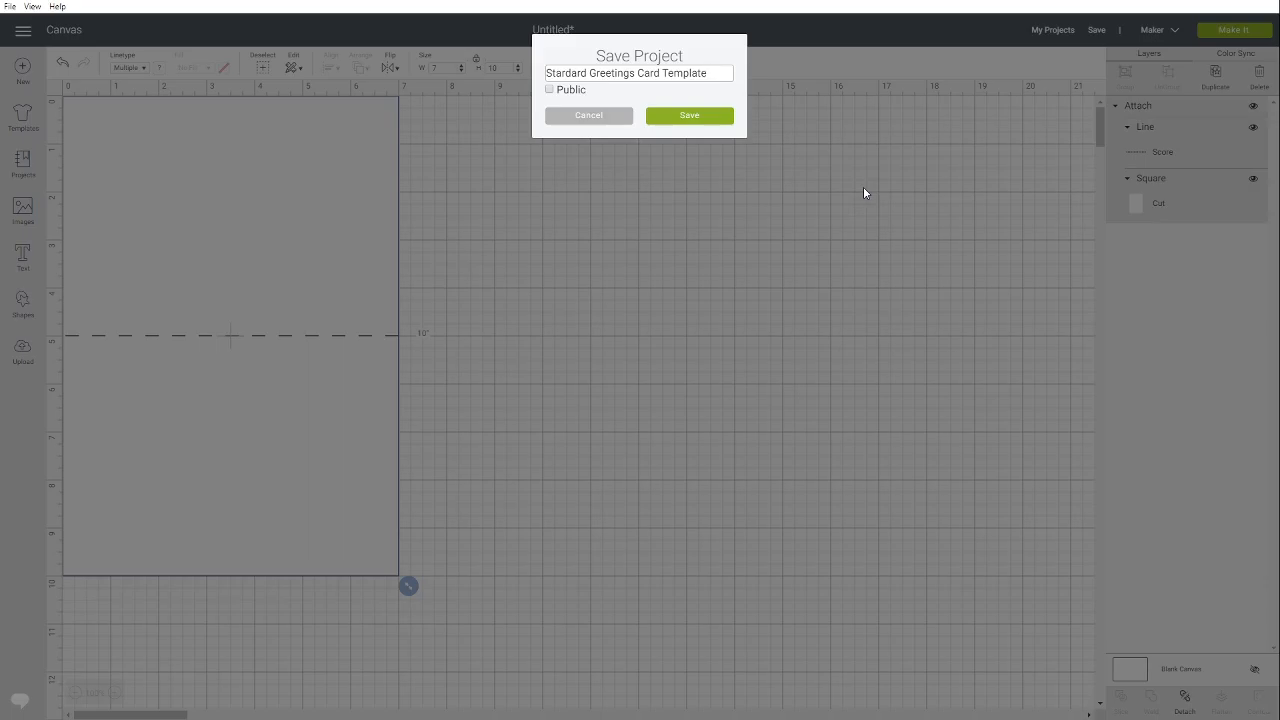
text( 5x7)
click(689, 117)
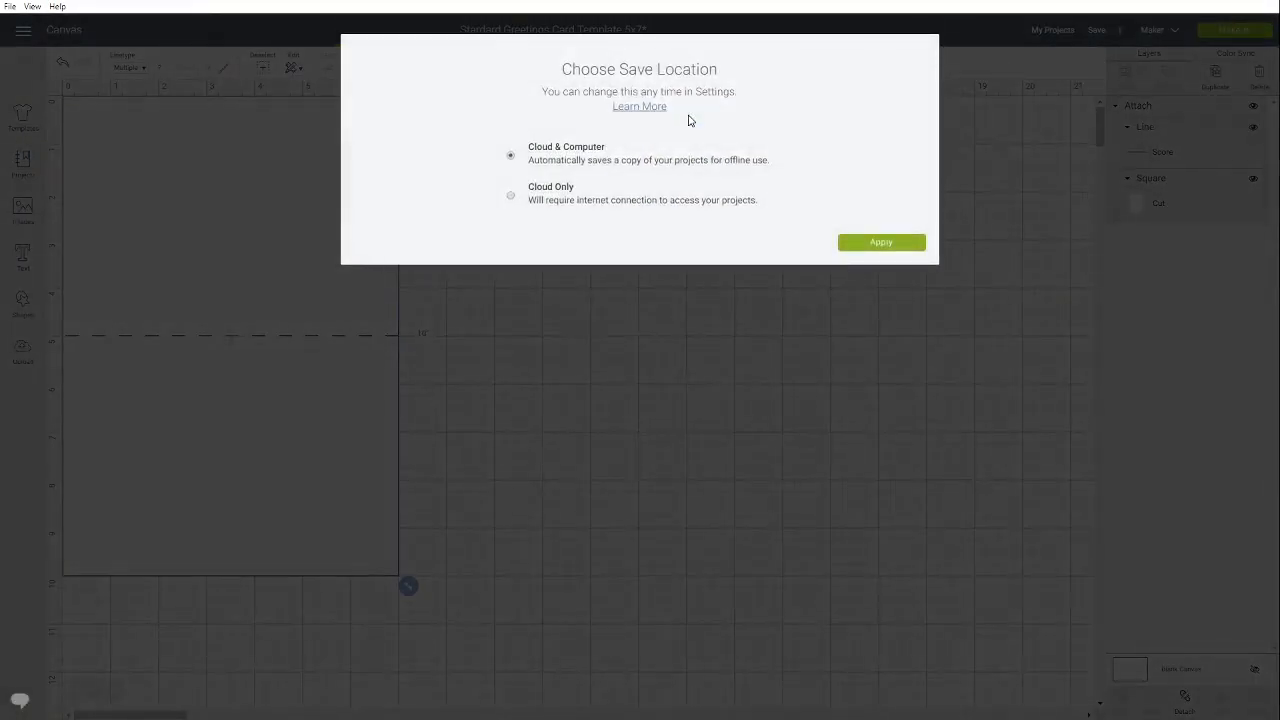
Set the save location to Cloud Only, apply it, and deselect the card
click(510, 196)
click(876, 243)
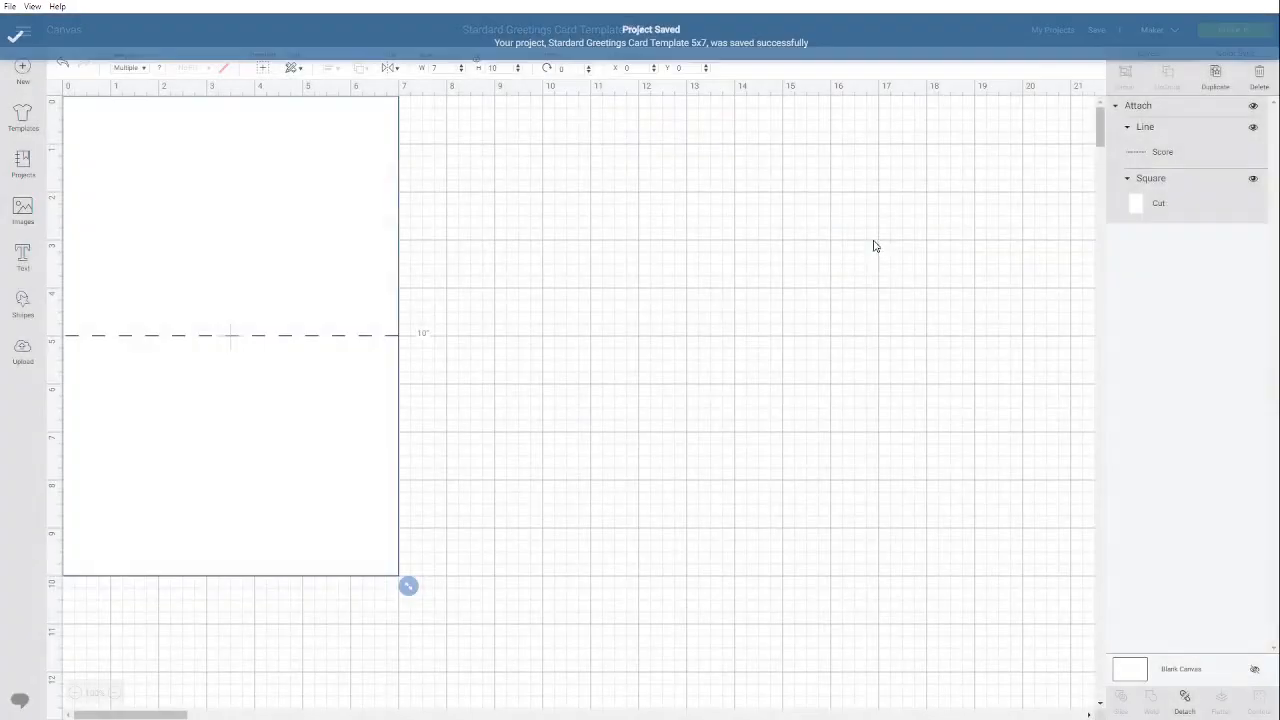
click(870, 243)
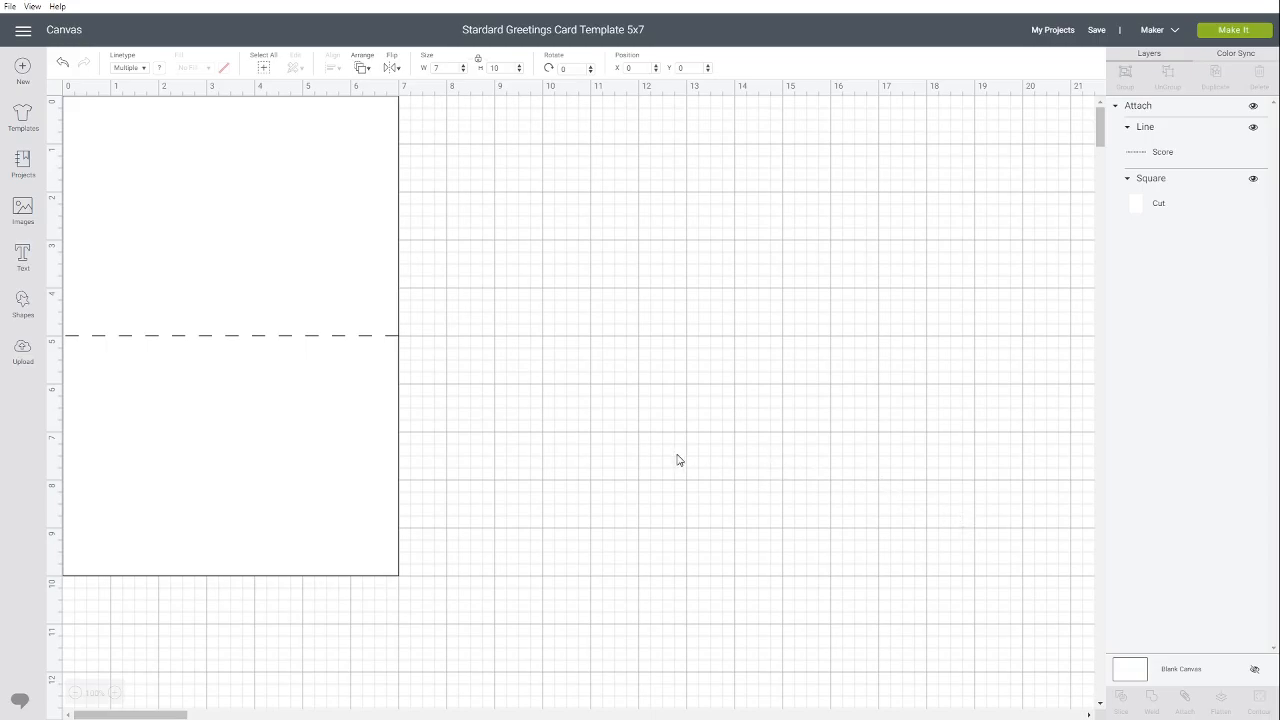
Add a square shape and move it to about X 3.8, Y 1.1 on the card
click(21, 306)
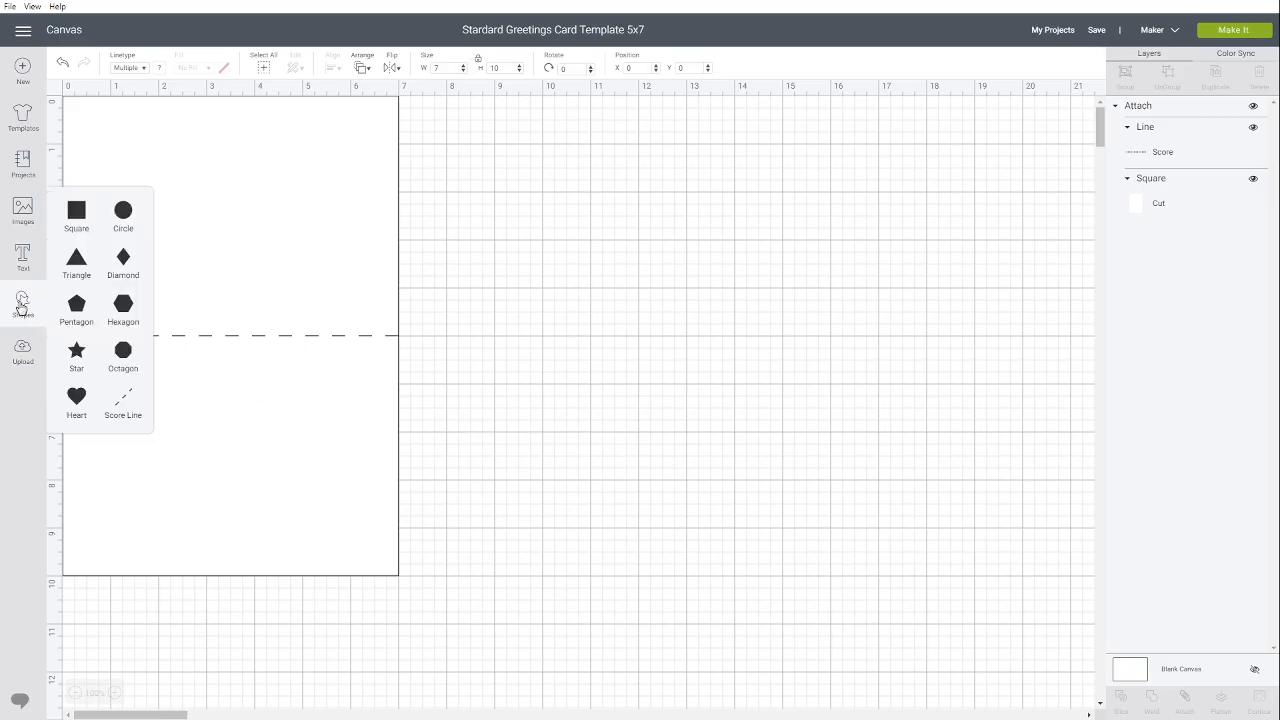
click(460, 338)
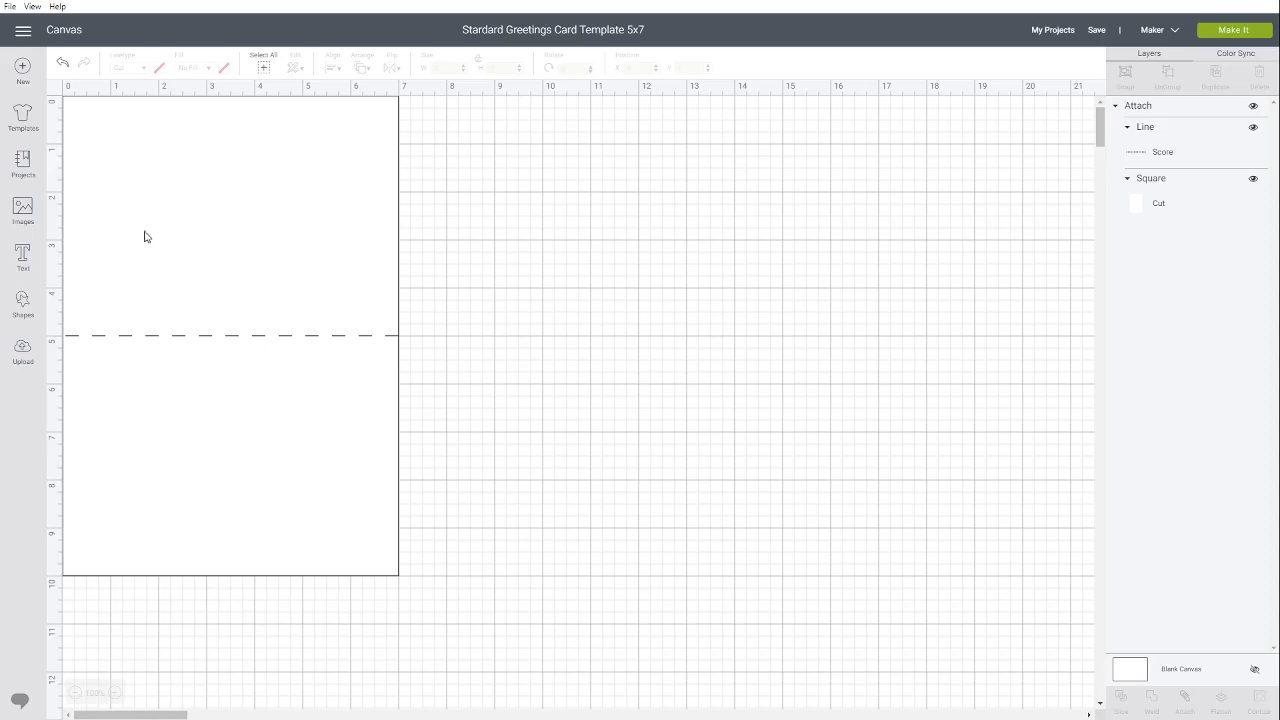
click(22, 305)
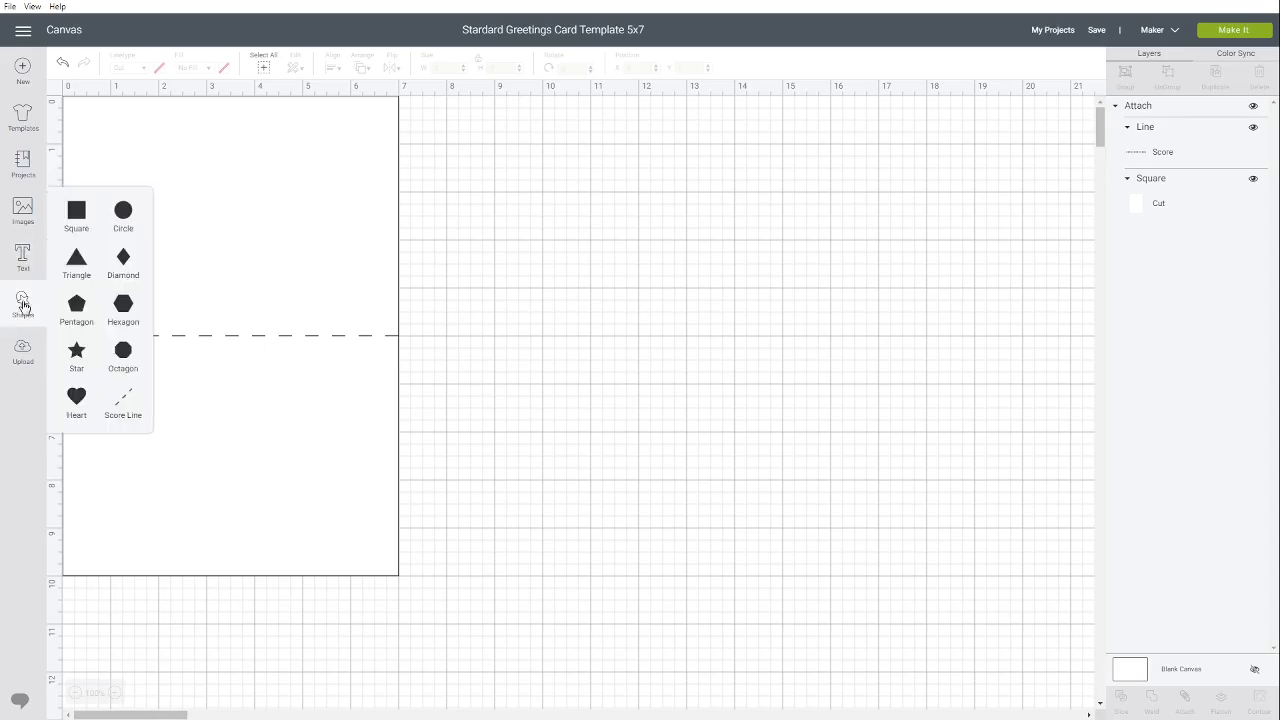
click(80, 218)
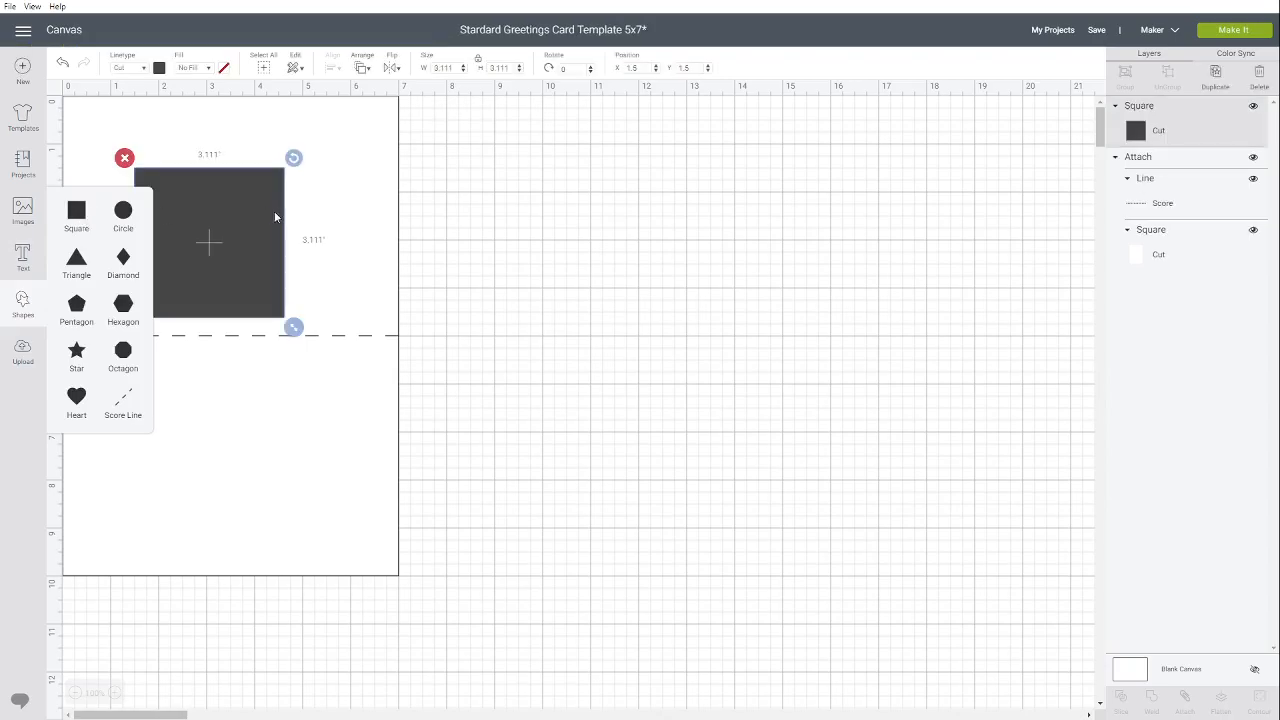
drag(254, 217, 368, 202)
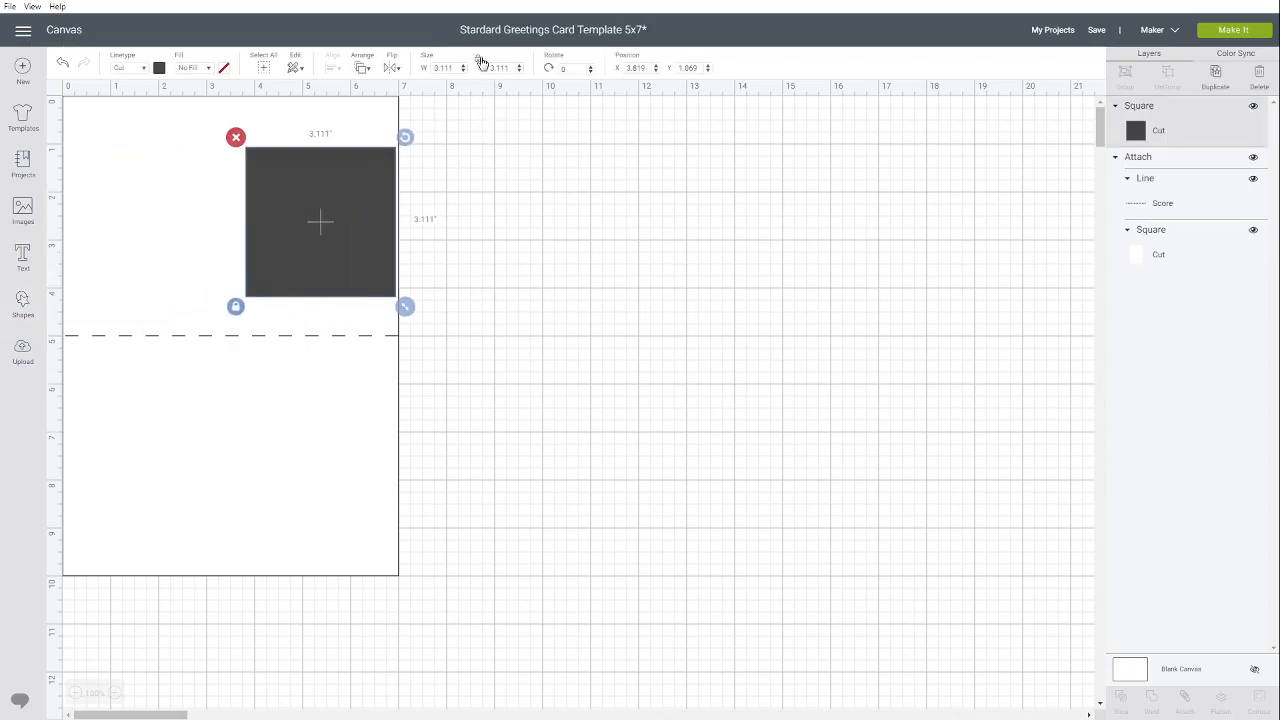
Unlock the square's proportions, resize it to 7 wide by 5 high, and place it at X 0, Y 0
click(454, 69)
text(7)
key(Tab)
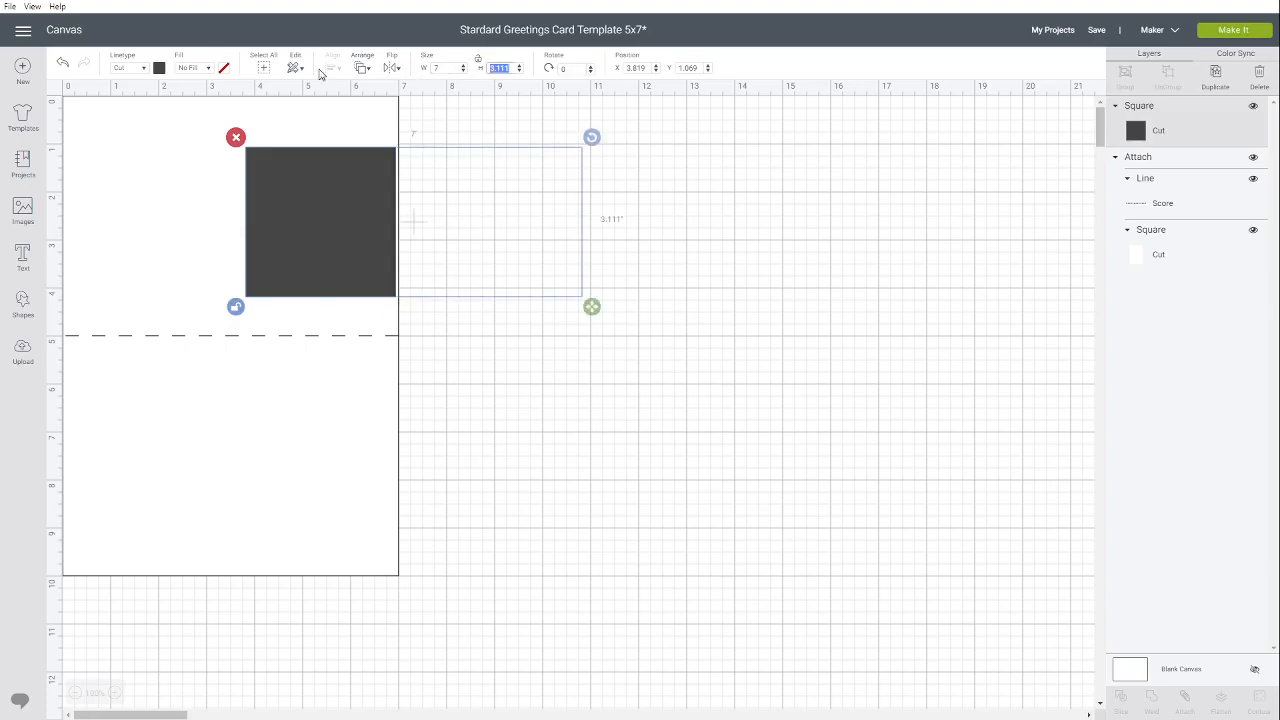
text(5)
key(Tab)
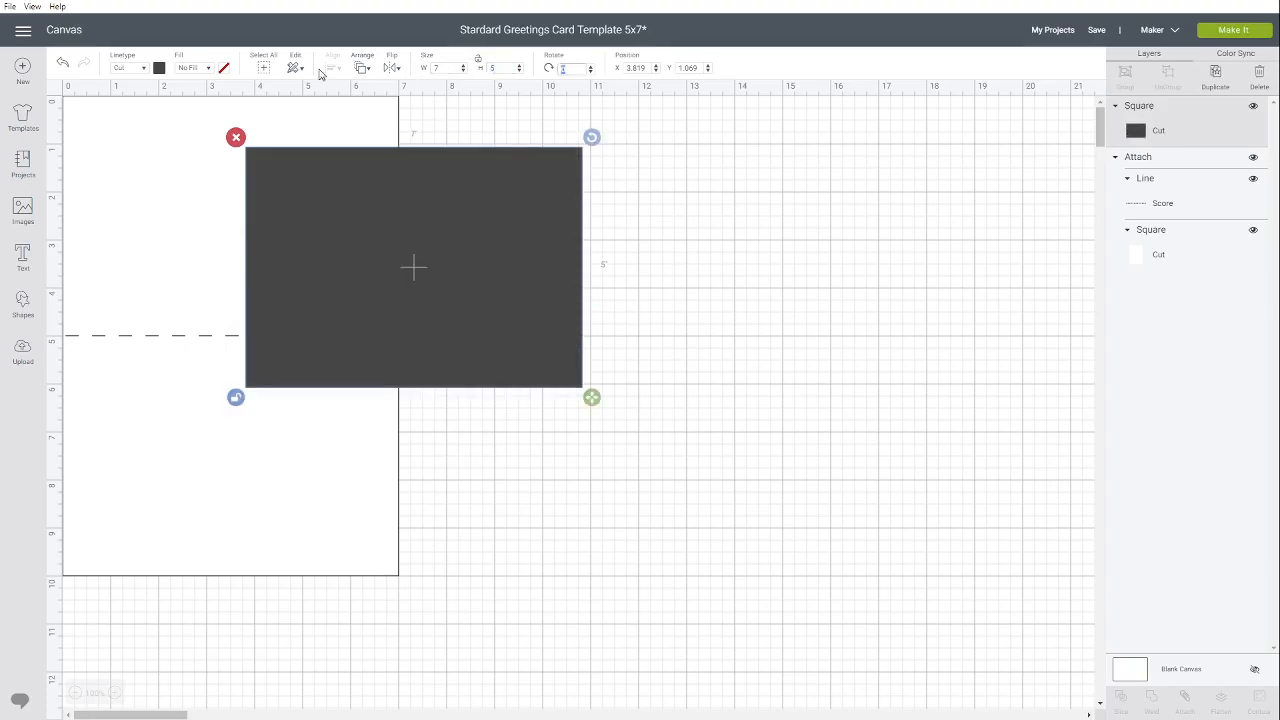
drag(349, 240, 143, 166)
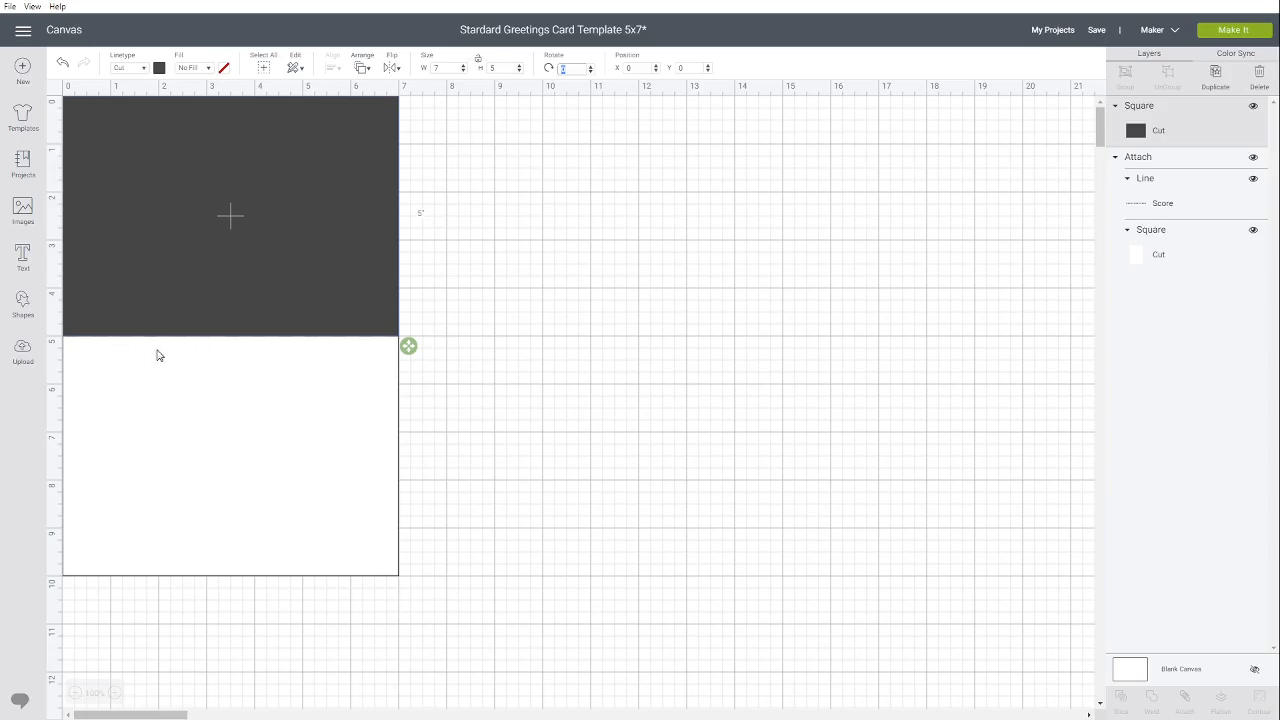
Move the attached card aside to about X 13.1, Y 1.1, collapse its layers, and hide it
drag(177, 371, 809, 429)
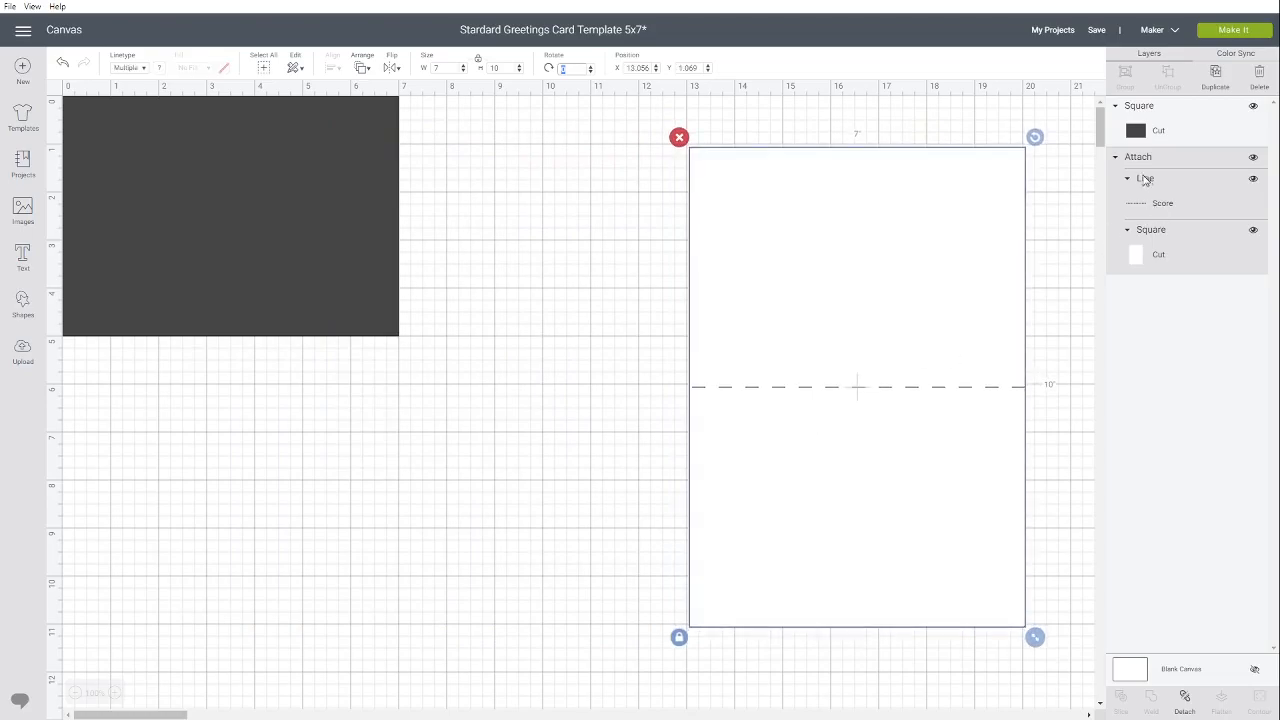
click(1115, 157)
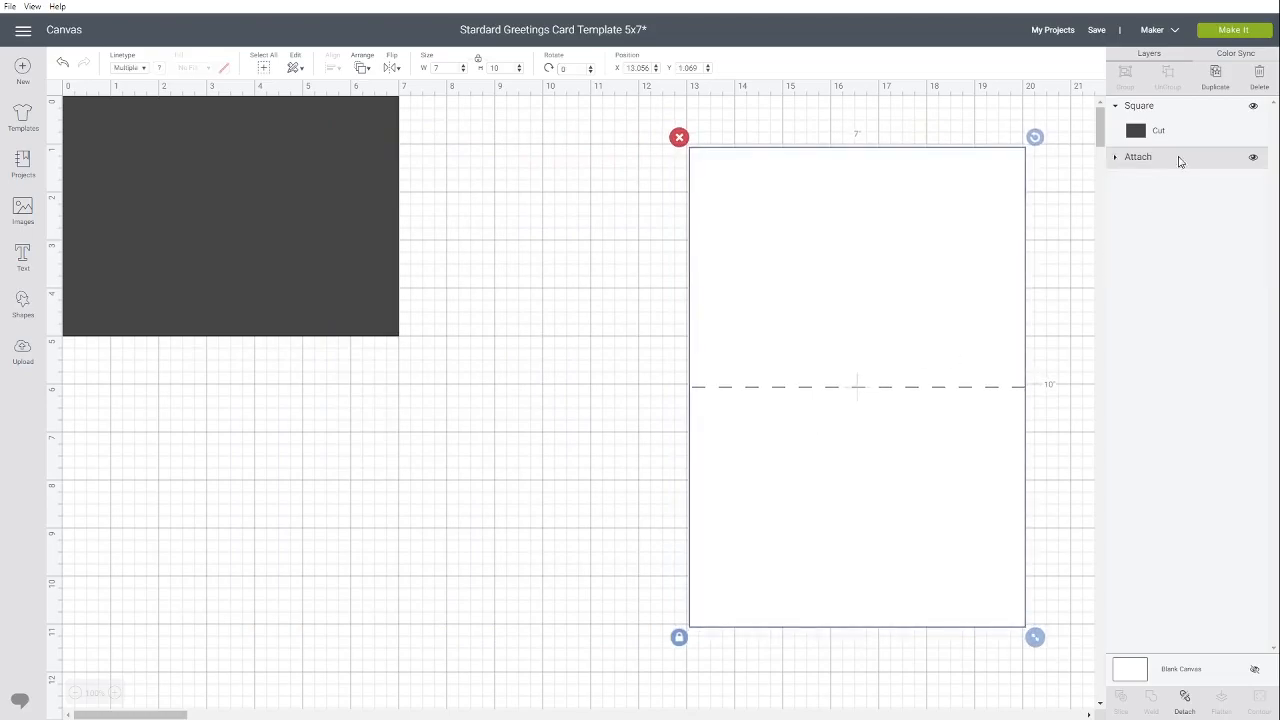
click(1254, 160)
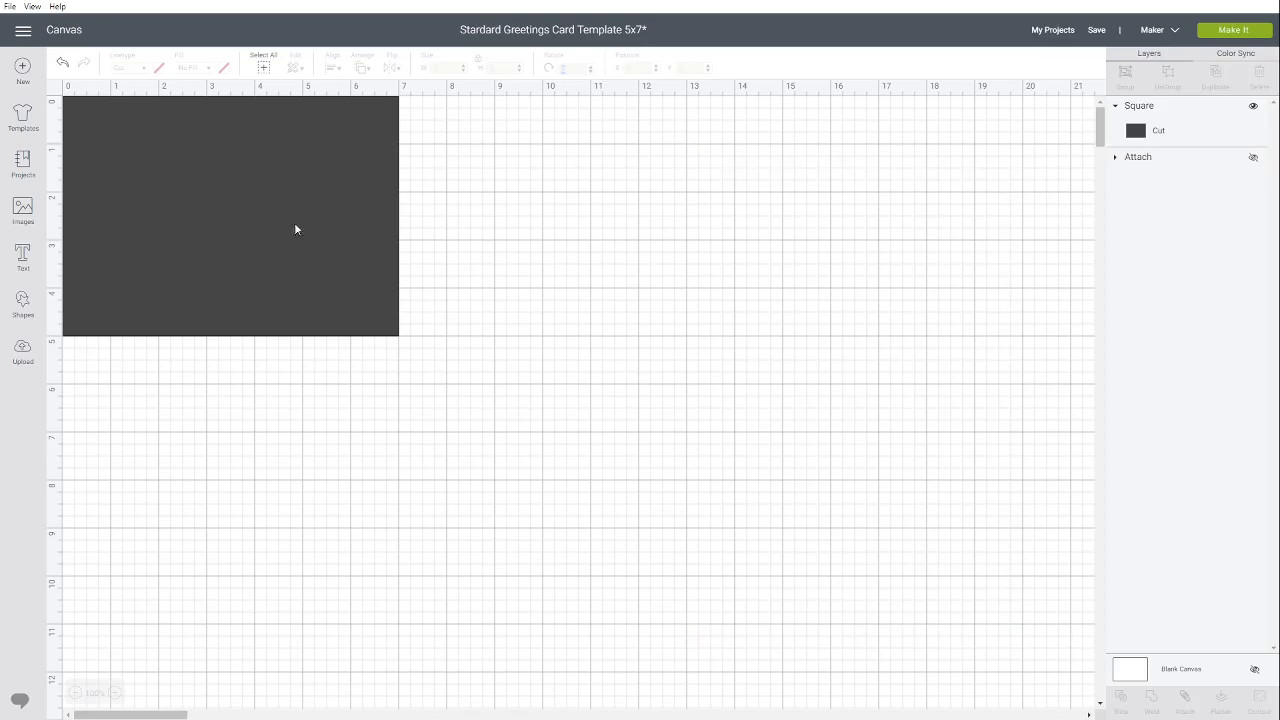
Change the 7x5 rectangle's material color to light gray and deselect it
mouse_move(204, 194)
mouse_down()
mouse_move(220, 211)
mouse_move(192, 184)
mouse_up()
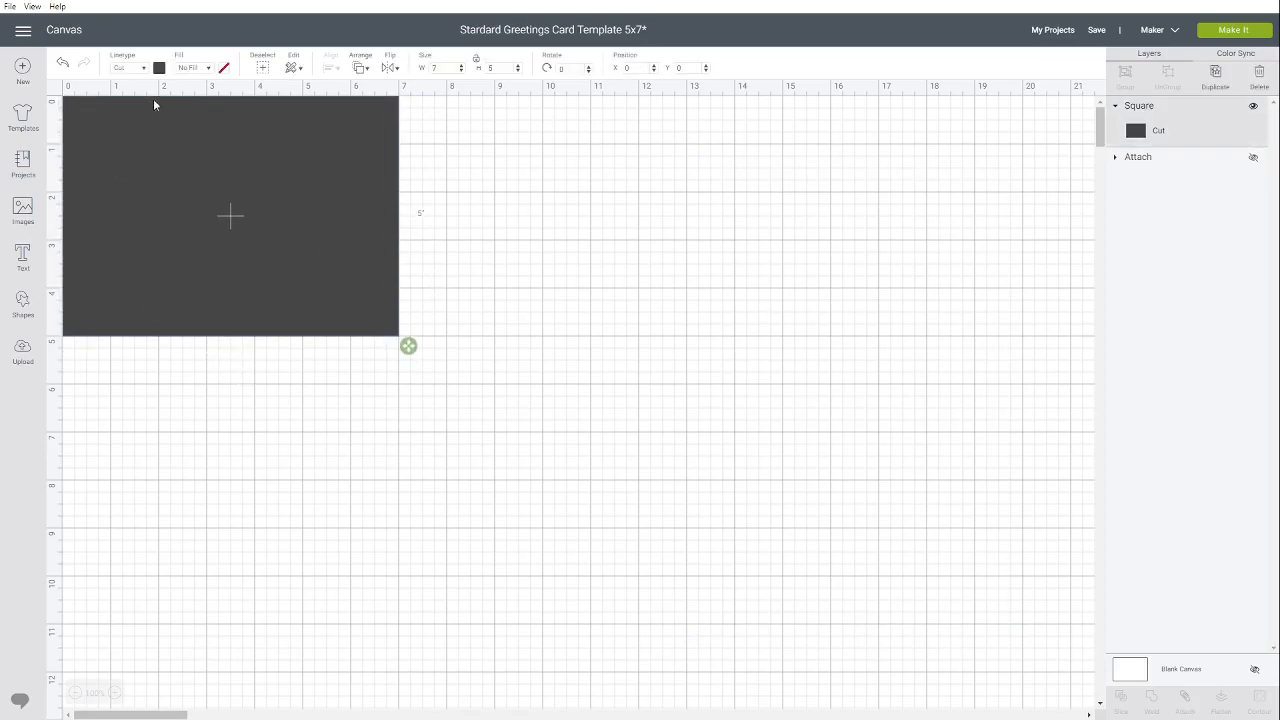
click(159, 68)
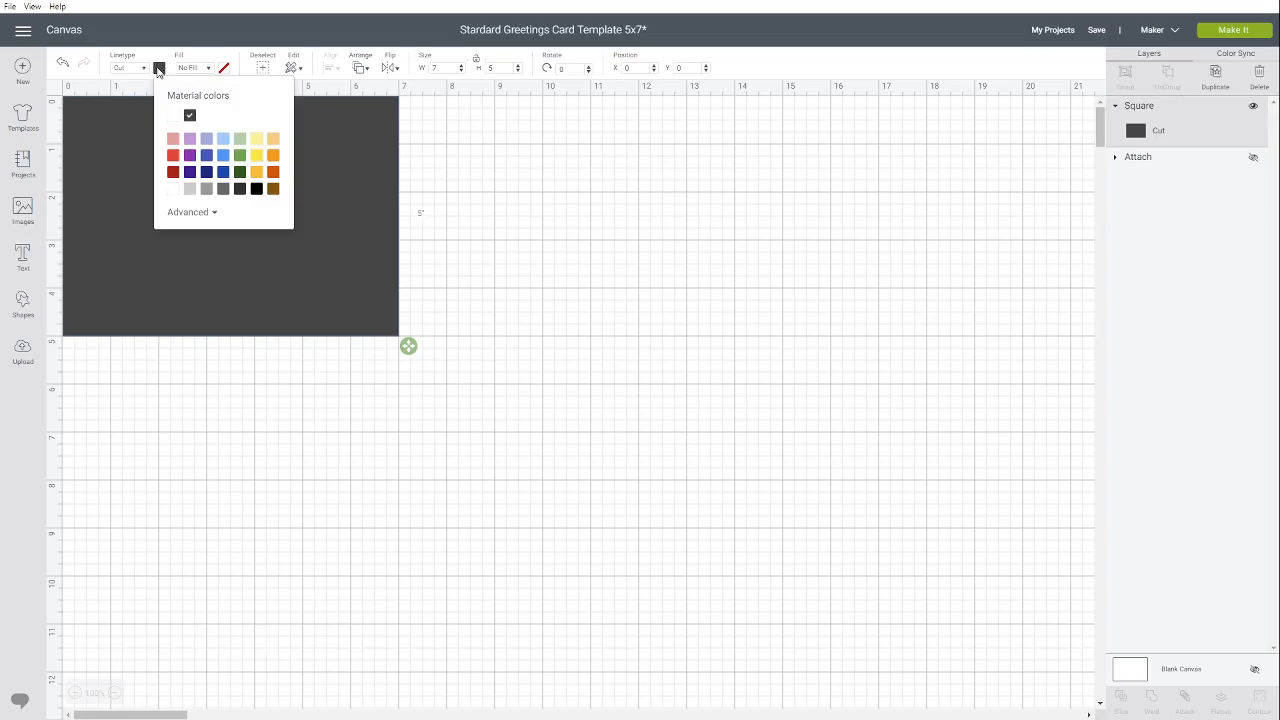
click(189, 190)
click(224, 374)
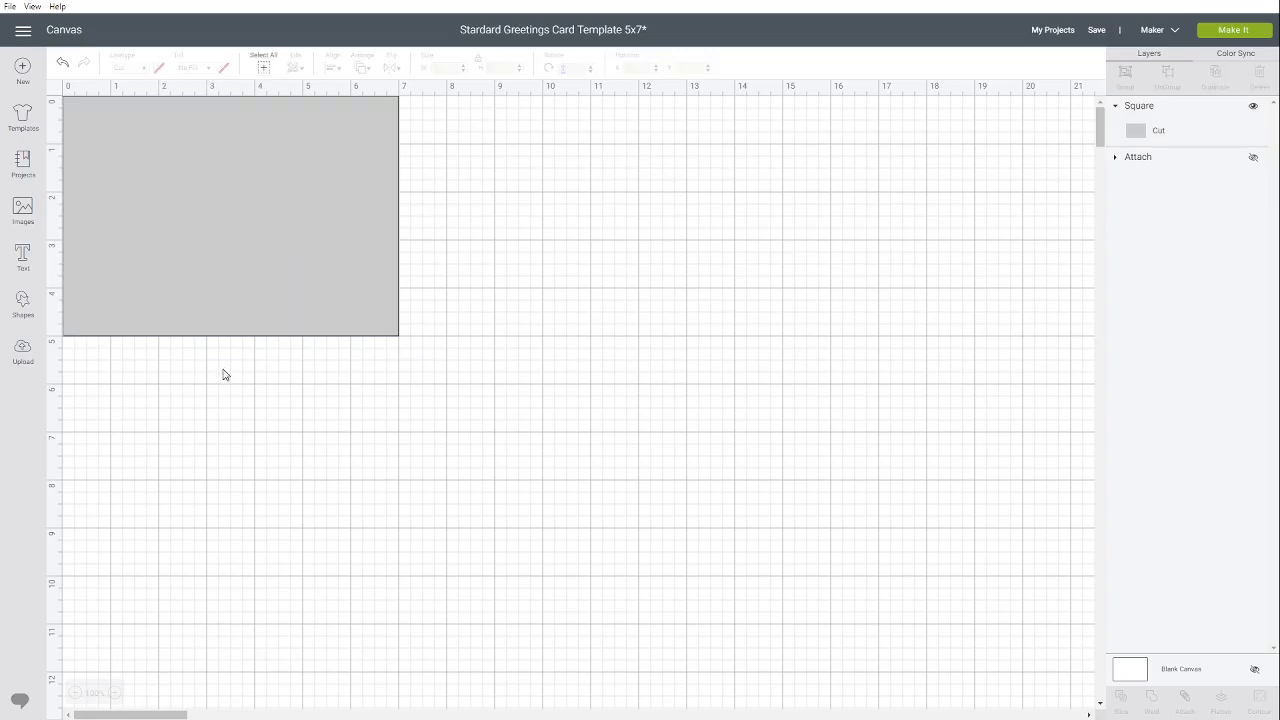
Duplicate the gray rectangle and resize the copy to 6 wide by 4 high
click(284, 241)
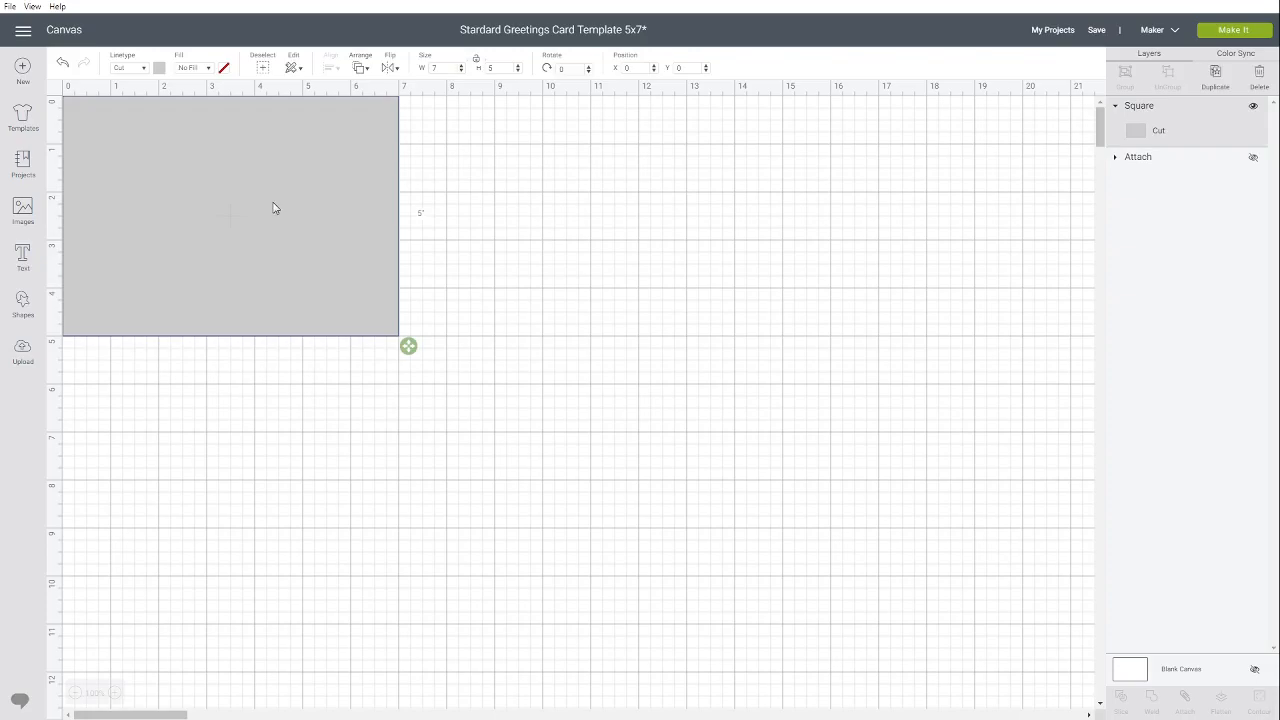
right_click(274, 208)
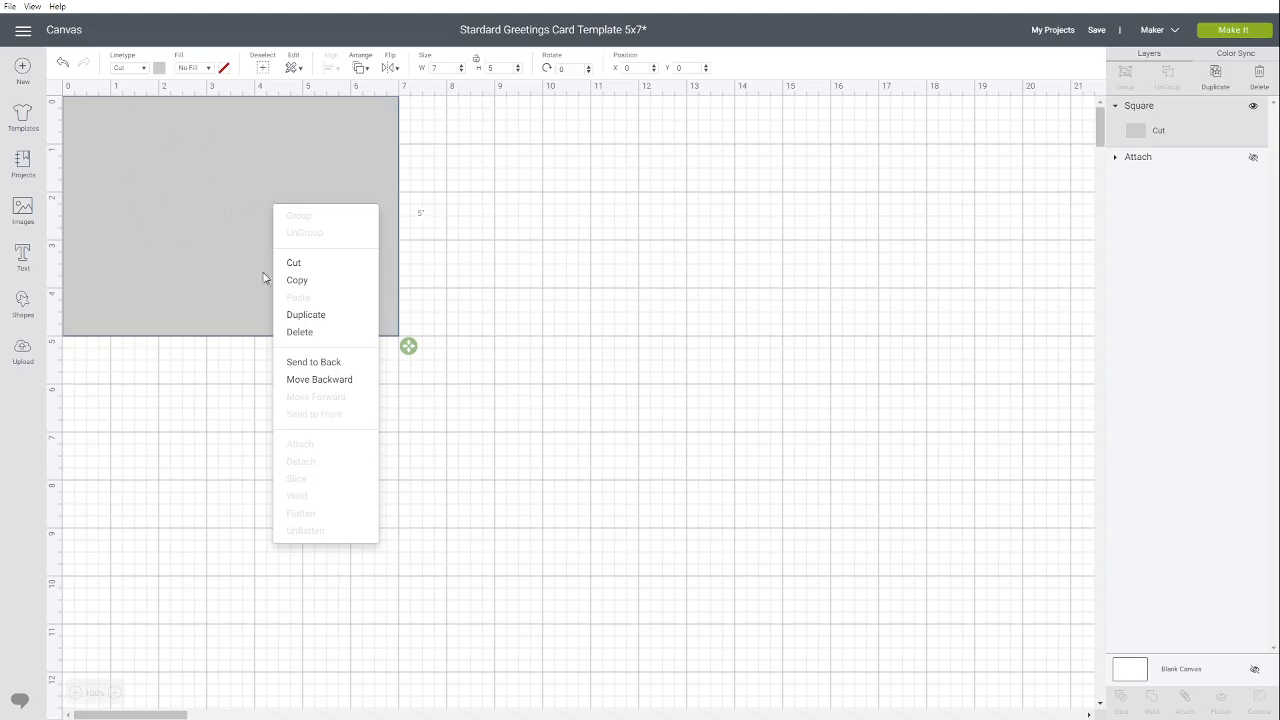
click(346, 316)
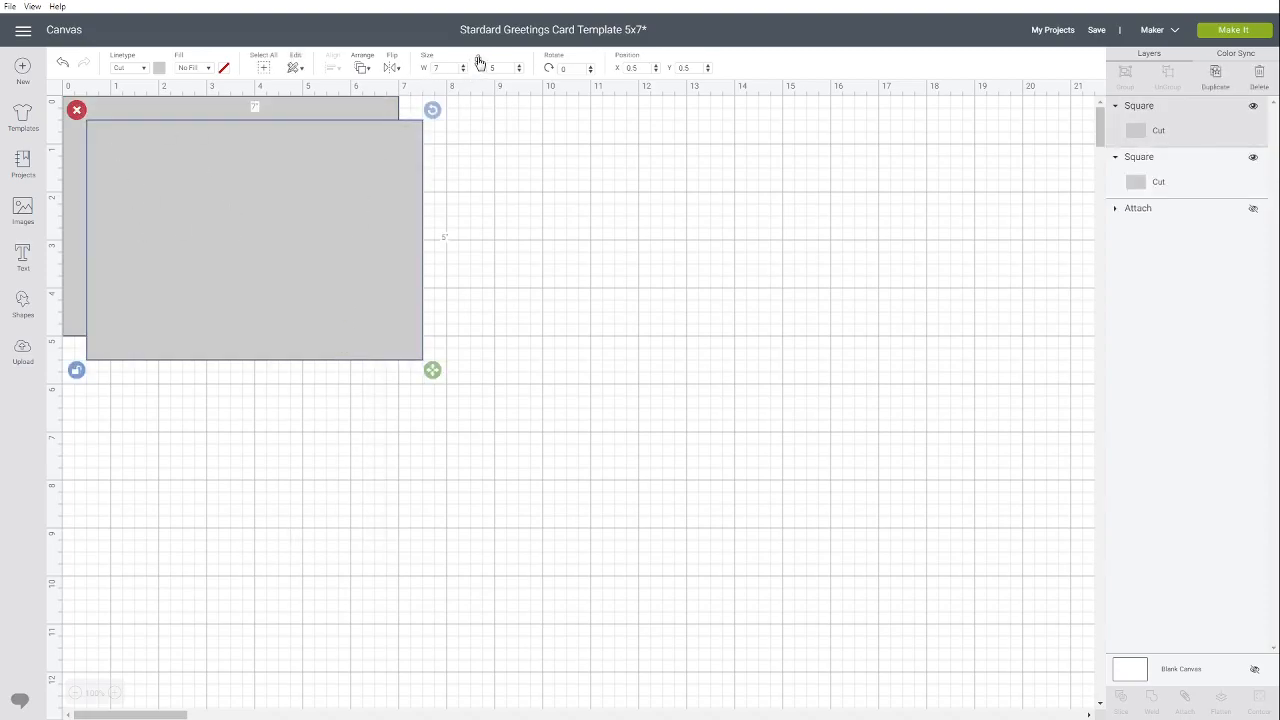
click(446, 68)
text(6)
key(Tab)
text(4)
key(Tab)
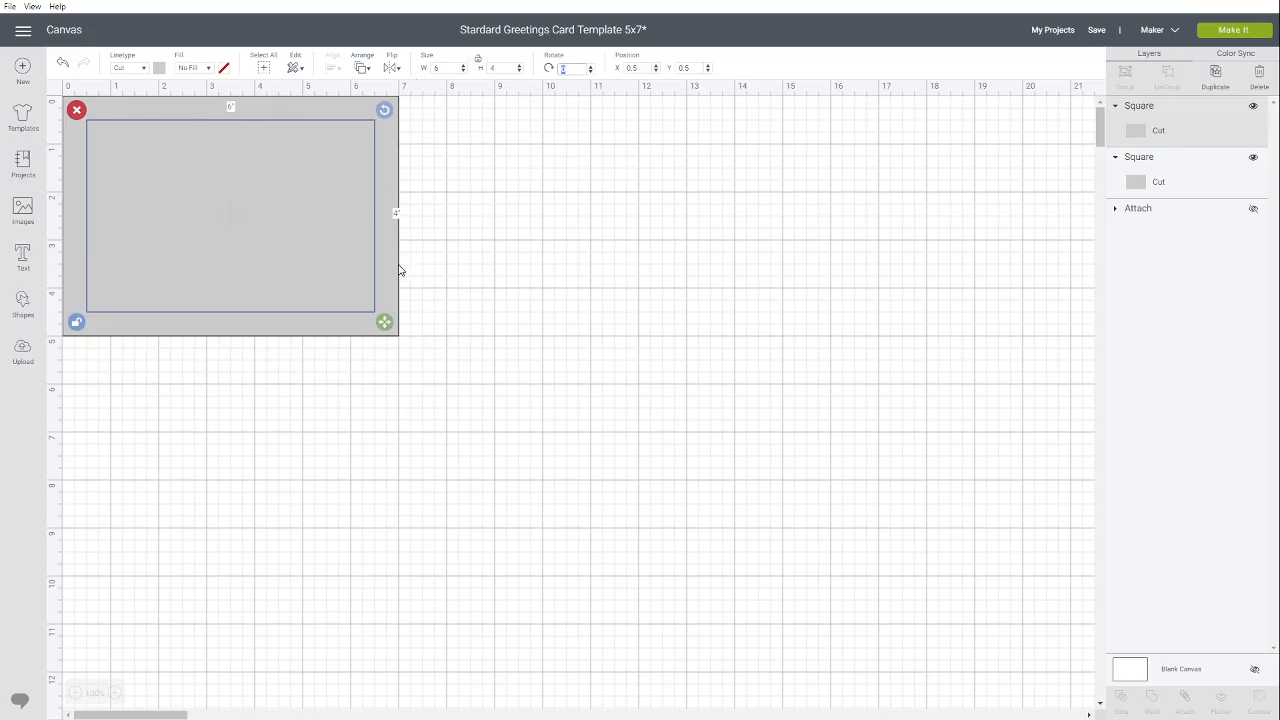
Center the 6x4 and 7x5 rectangles on each other, both horizontally and vertically, and deselect them
click(318, 201)
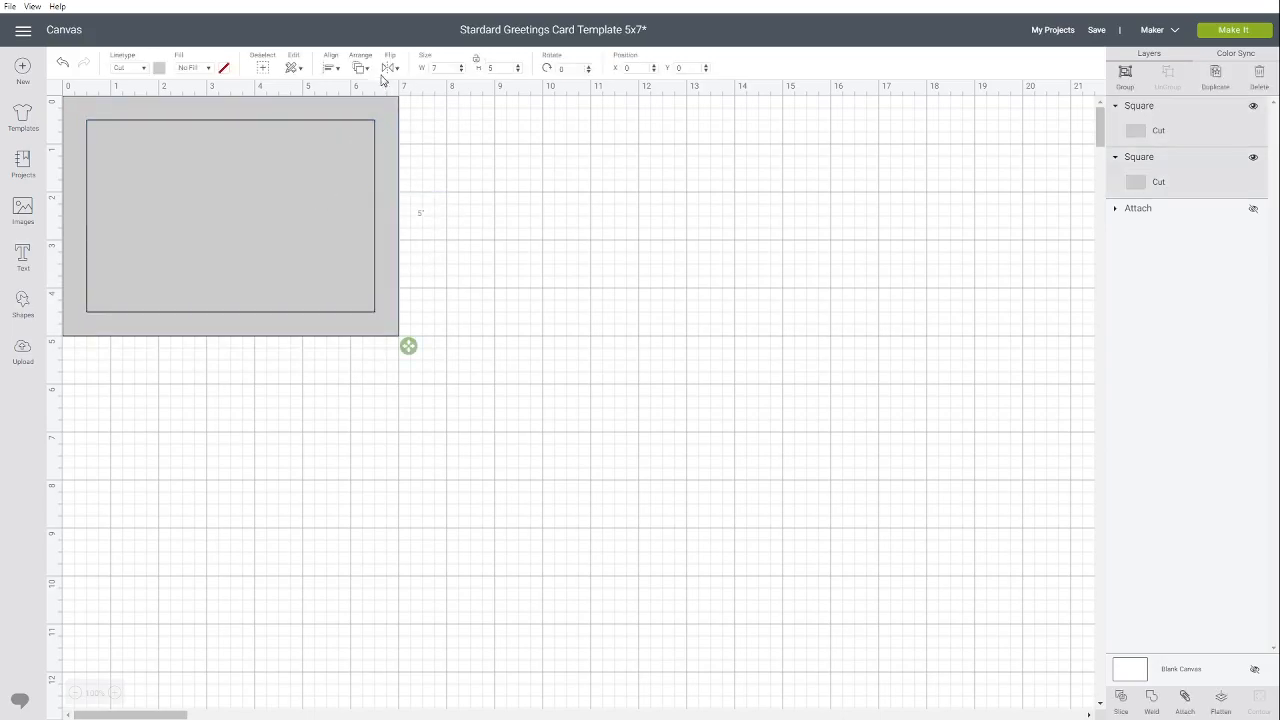
click(331, 68)
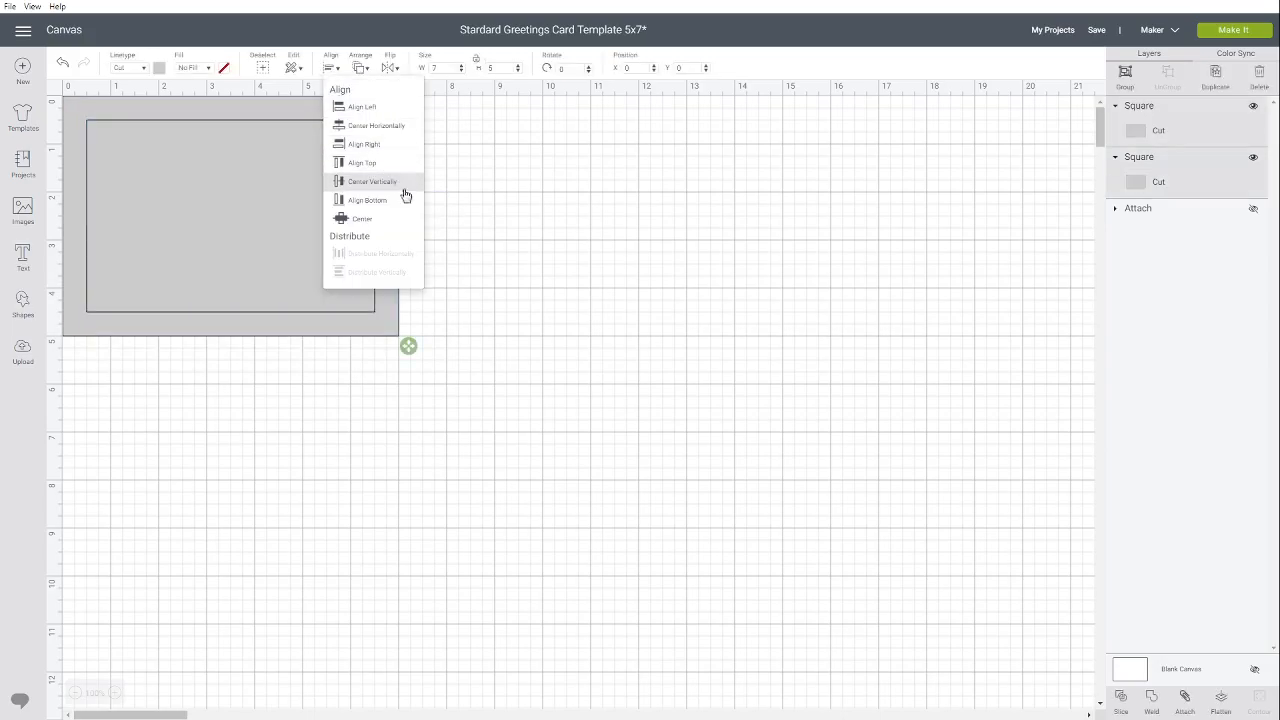
click(362, 218)
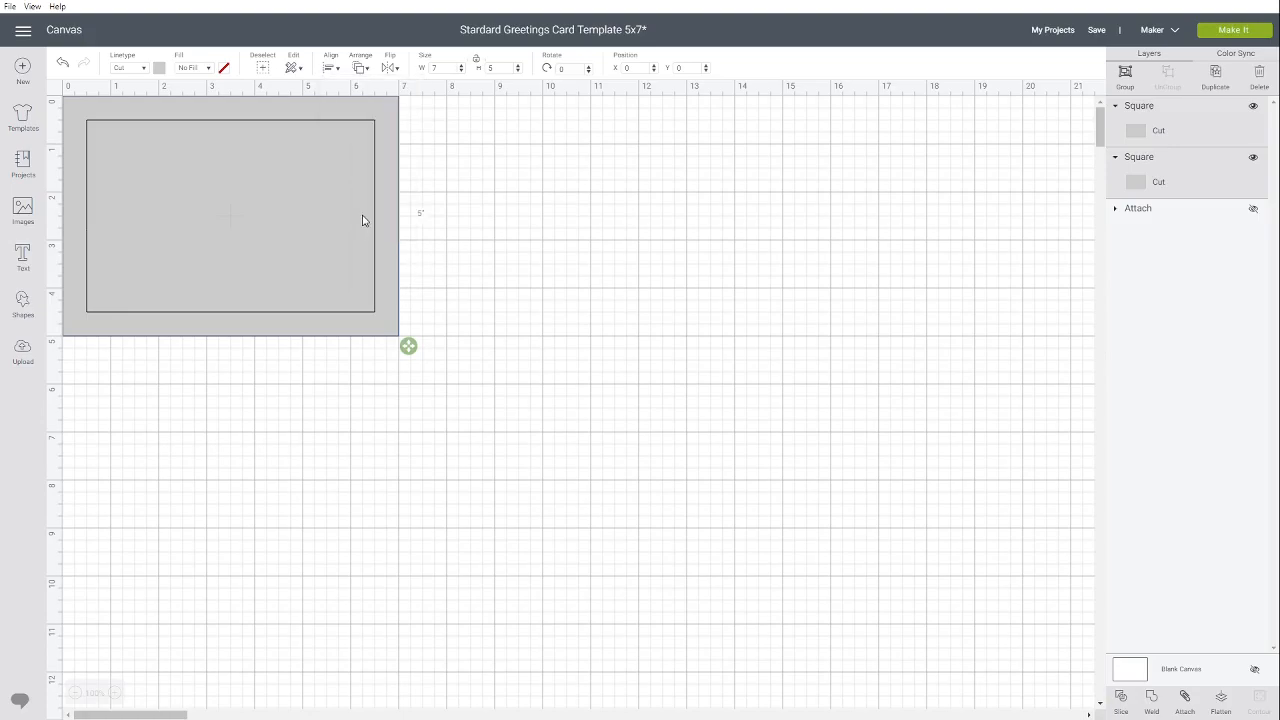
click(425, 230)
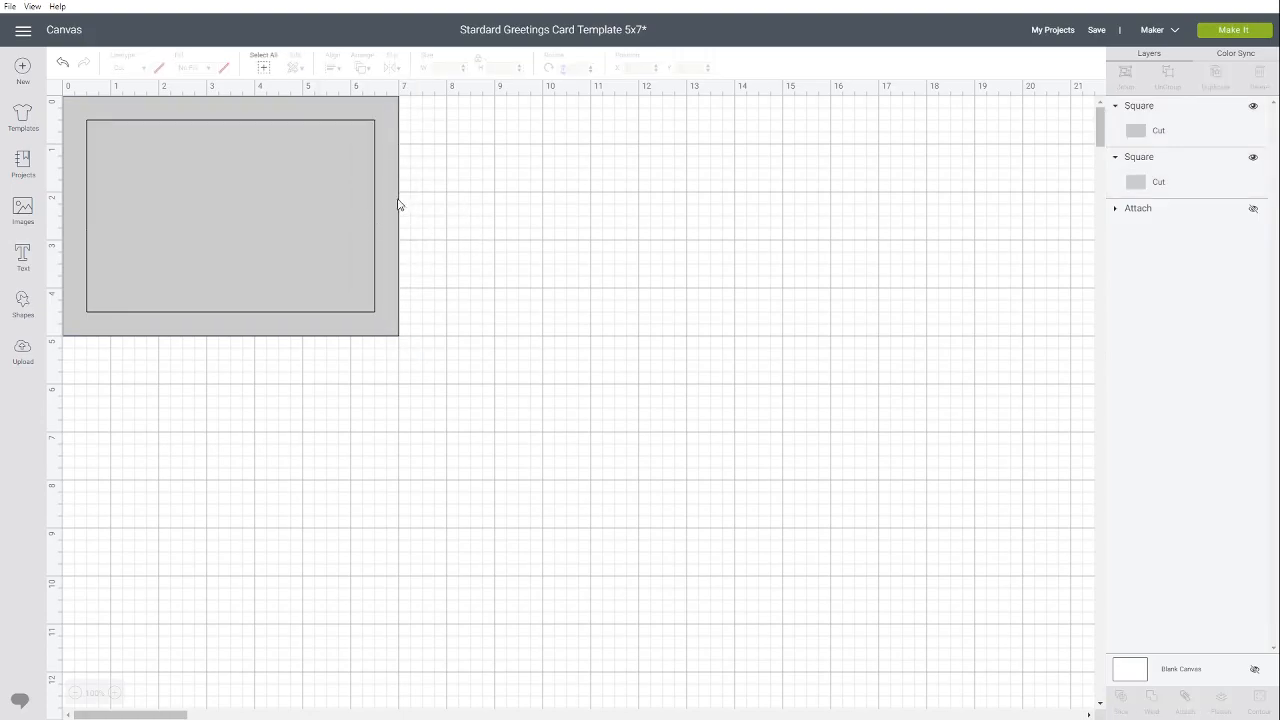
Change the inner 6x4 rectangle's material color to light pink and deselect it
click(390, 154)
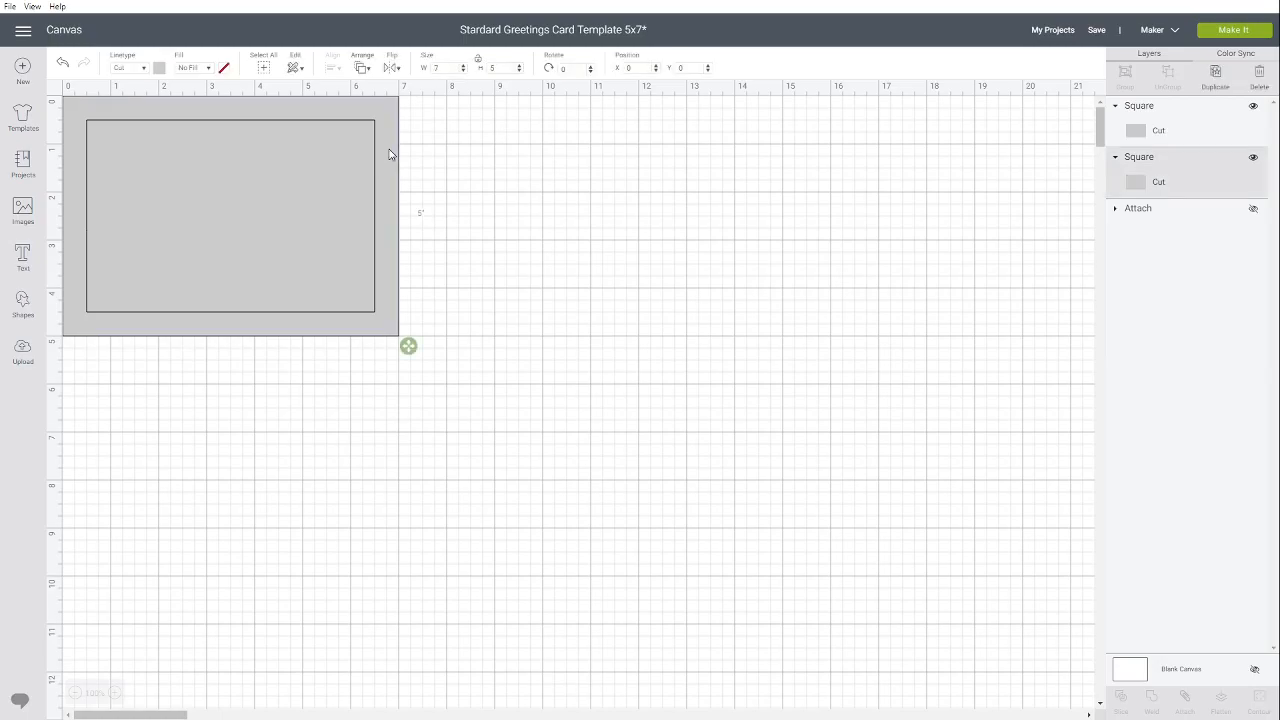
click(305, 166)
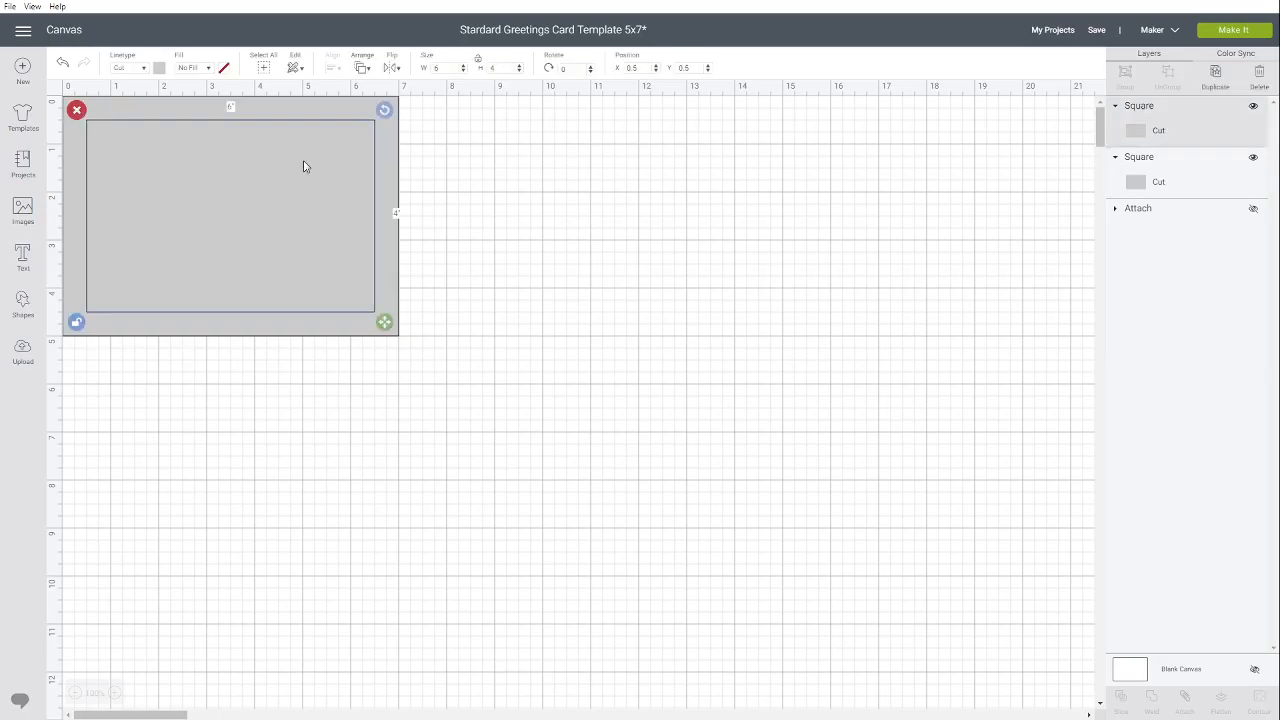
click(160, 68)
click(173, 138)
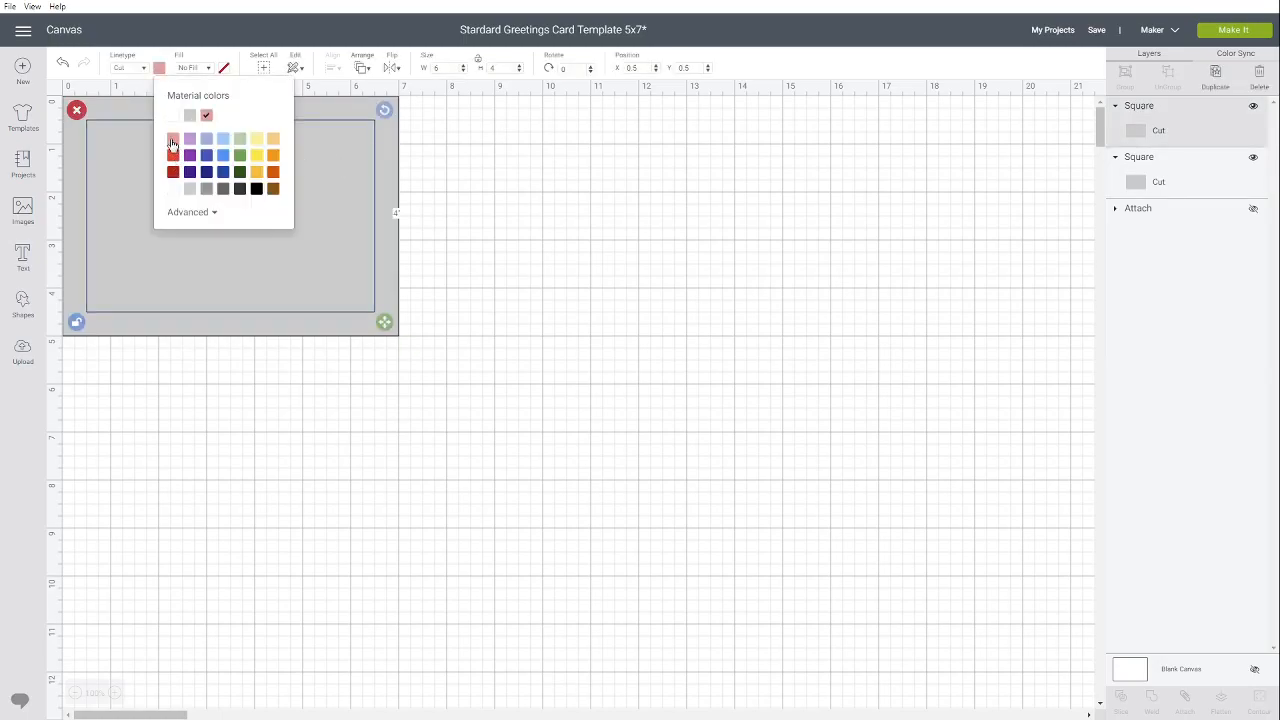
click(505, 200)
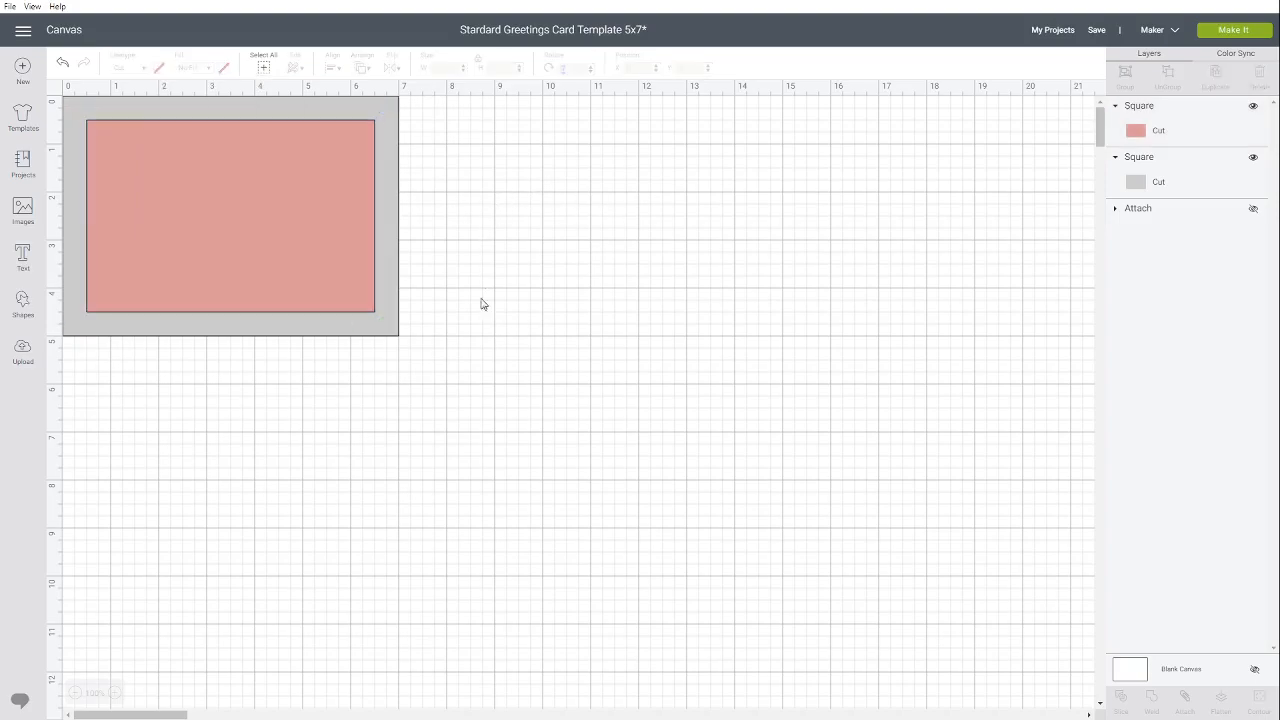
Add a circle shape and move it off the rectangles to about X 10.3, Y 1.1
click(232, 210)
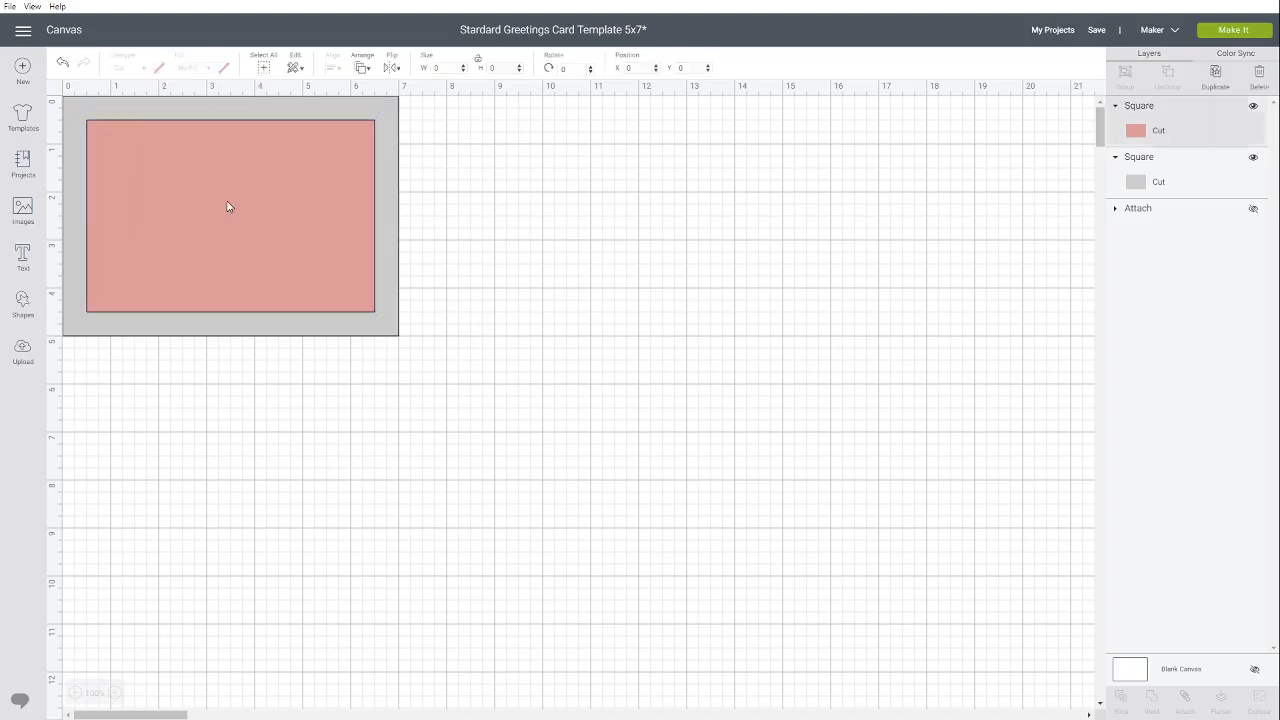
click(392, 145)
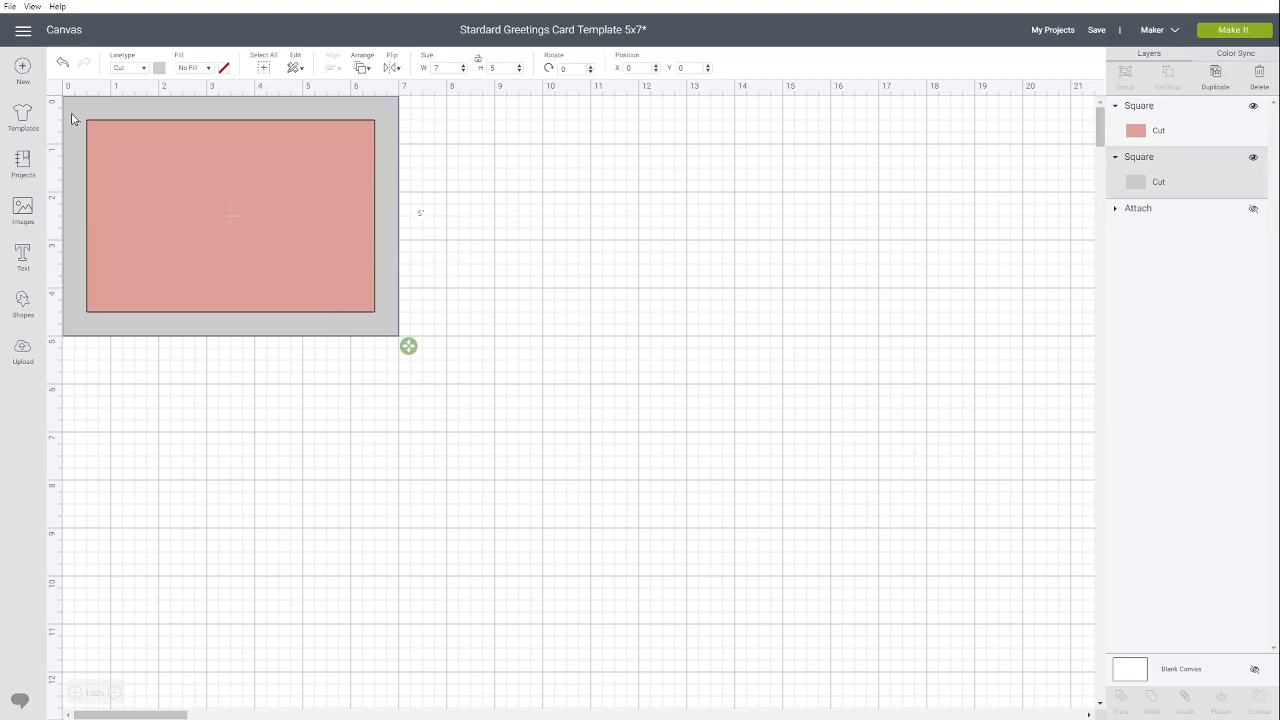
click(23, 305)
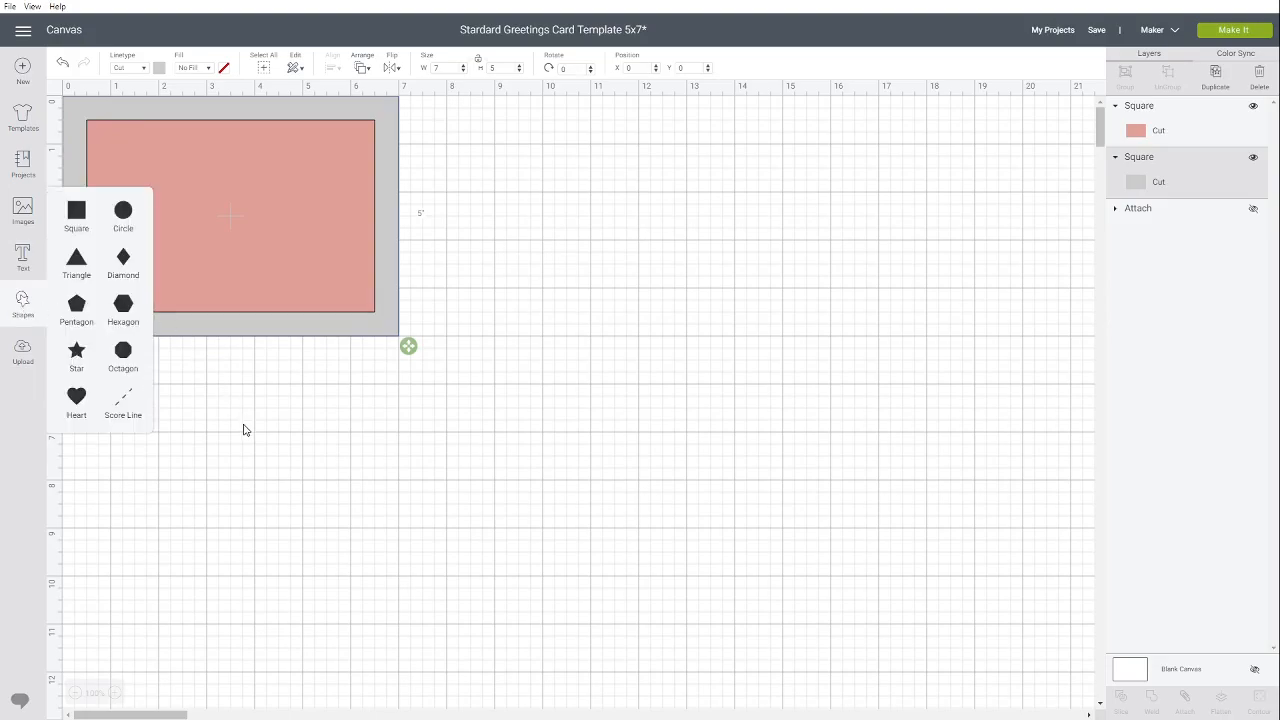
click(123, 214)
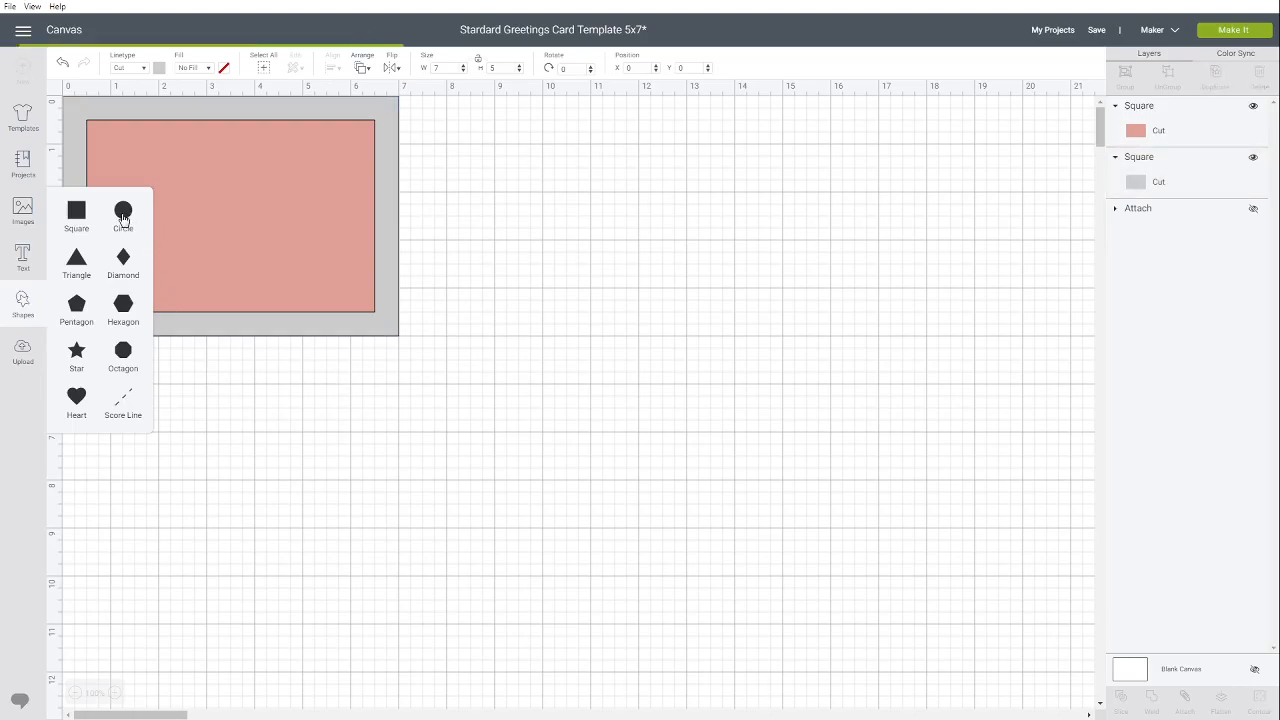
drag(250, 268, 648, 224)
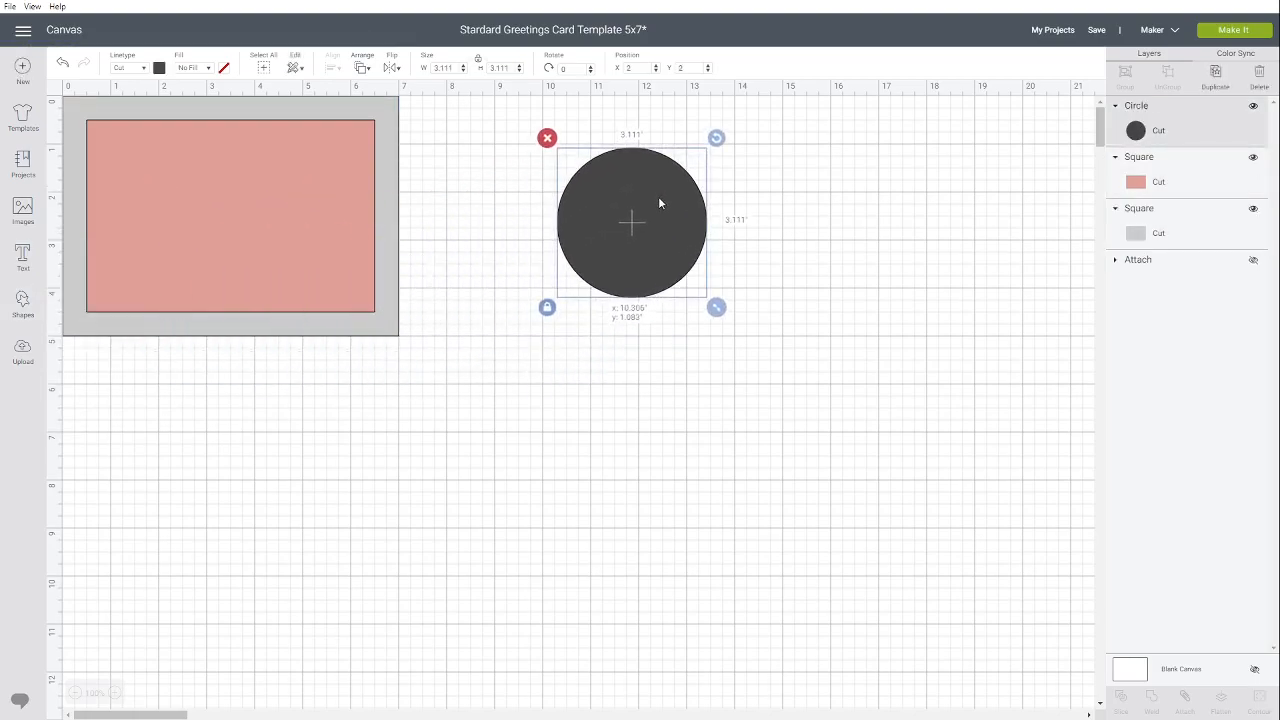
Duplicate the circle, unlock the copy's proportions, and stretch it into an oval about 5.18 by 3.25 overlapping the original circle
right_click(675, 210)
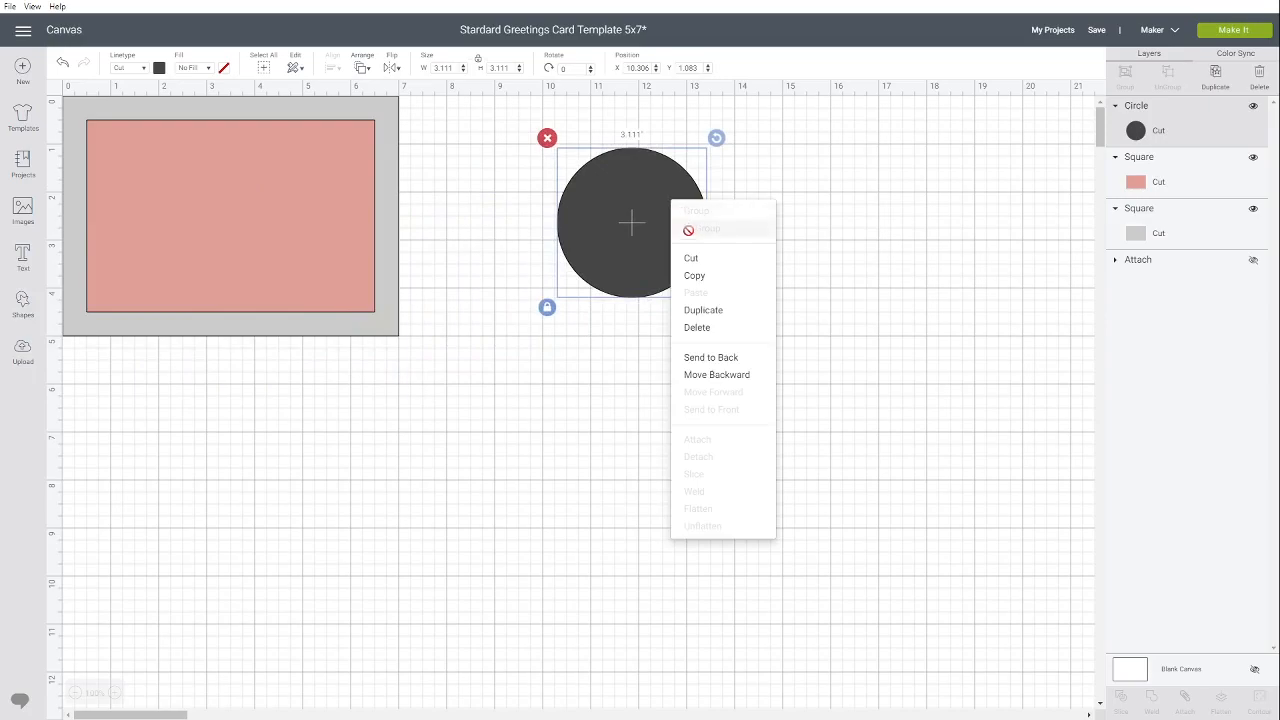
click(711, 310)
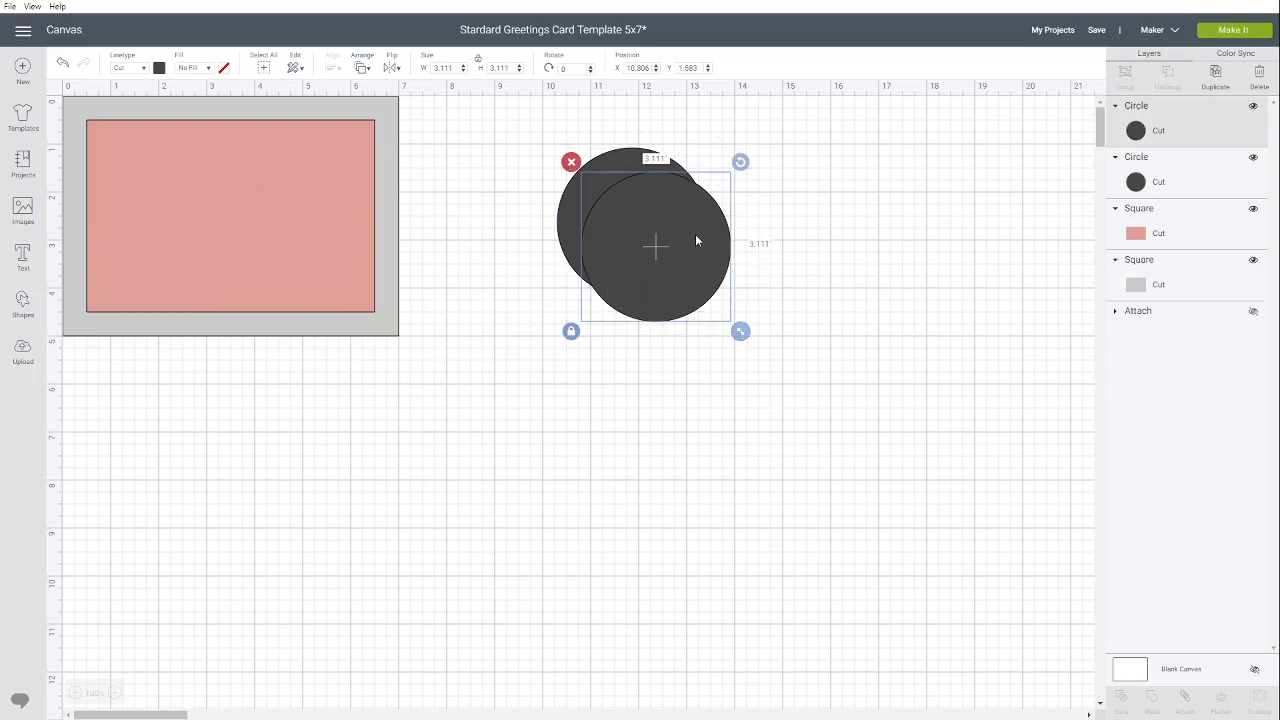
drag(697, 240, 652, 233)
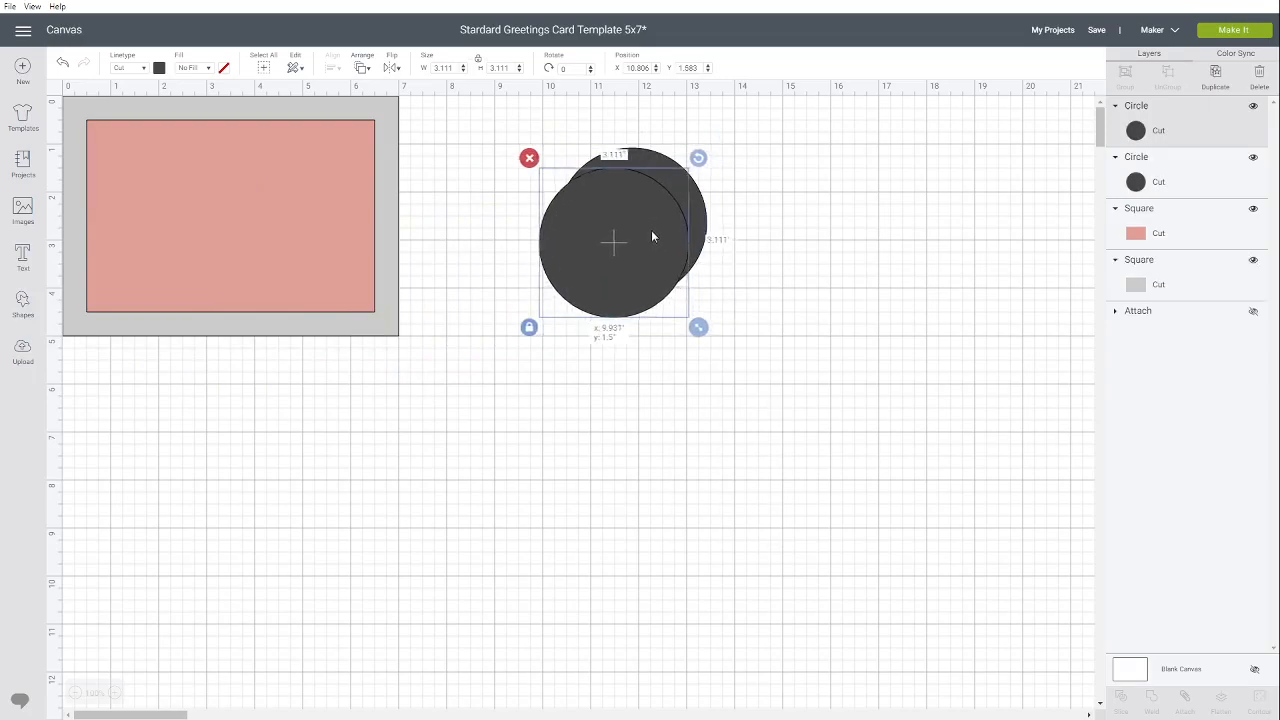
click(481, 63)
drag(697, 326, 797, 334)
drag(738, 267, 708, 261)
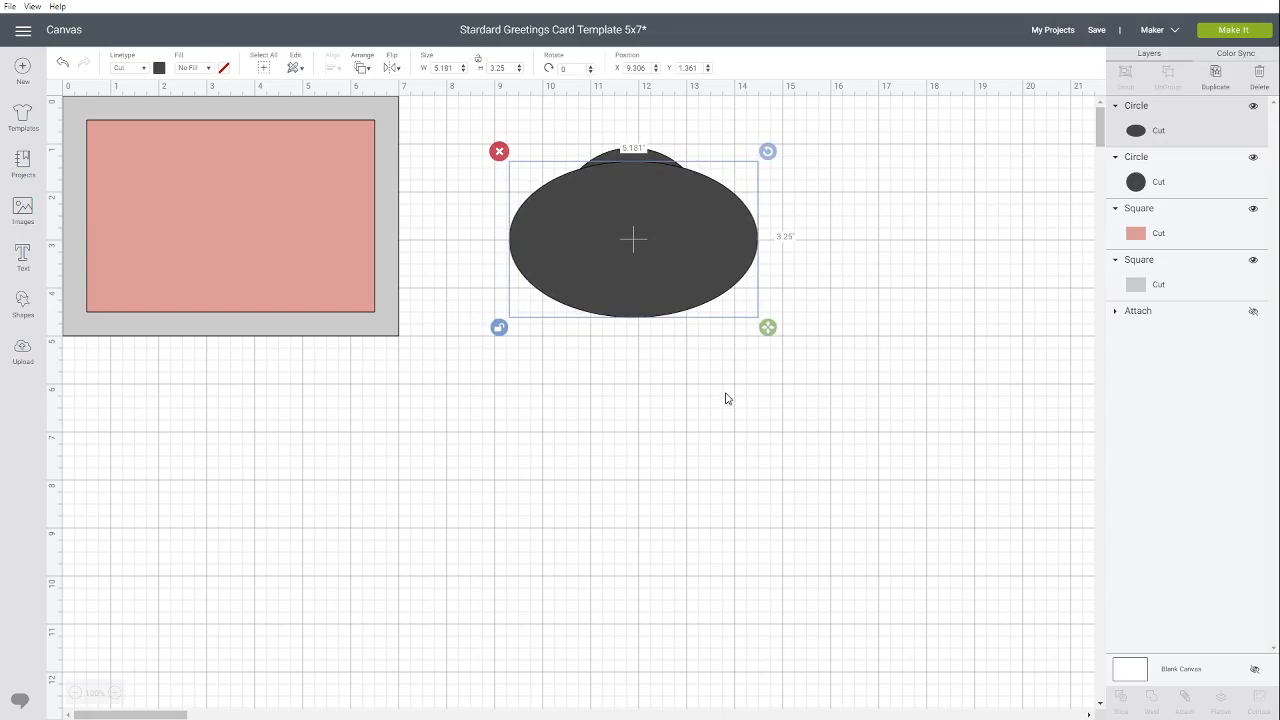
Center the circle and the overlapping oval on each other horizontally and deselect them
click(727, 398)
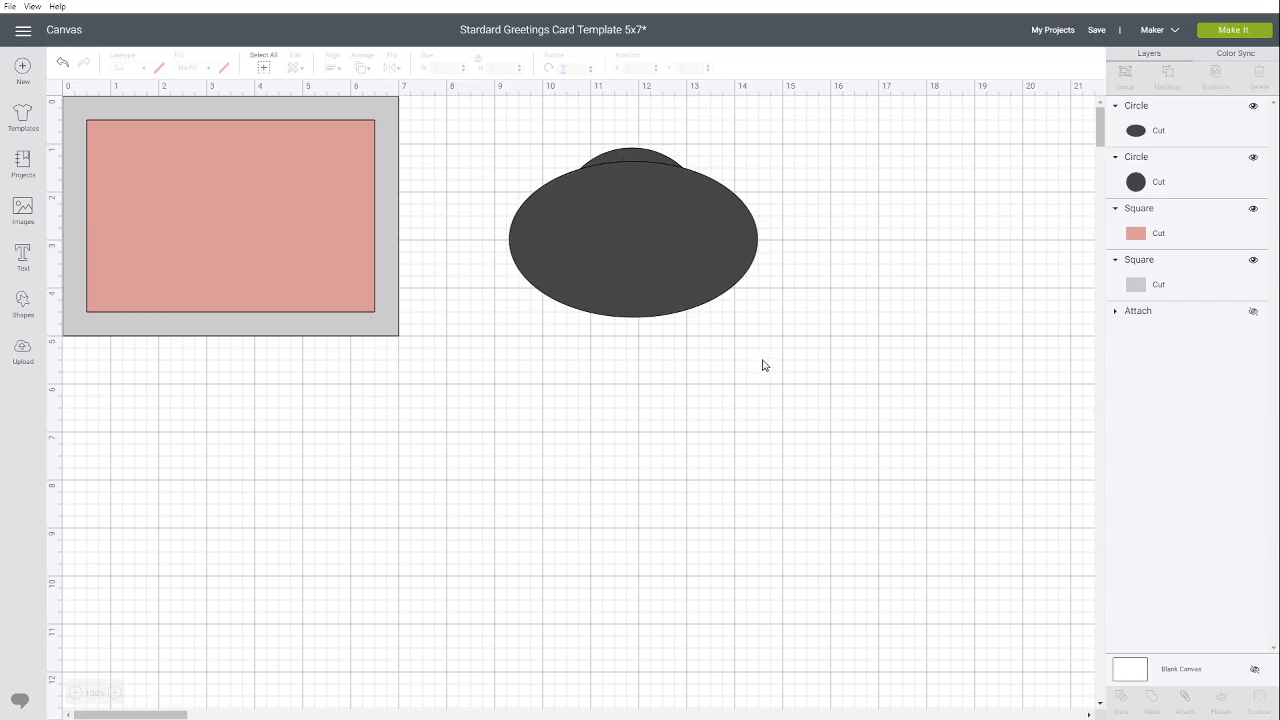
drag(803, 380, 497, 119)
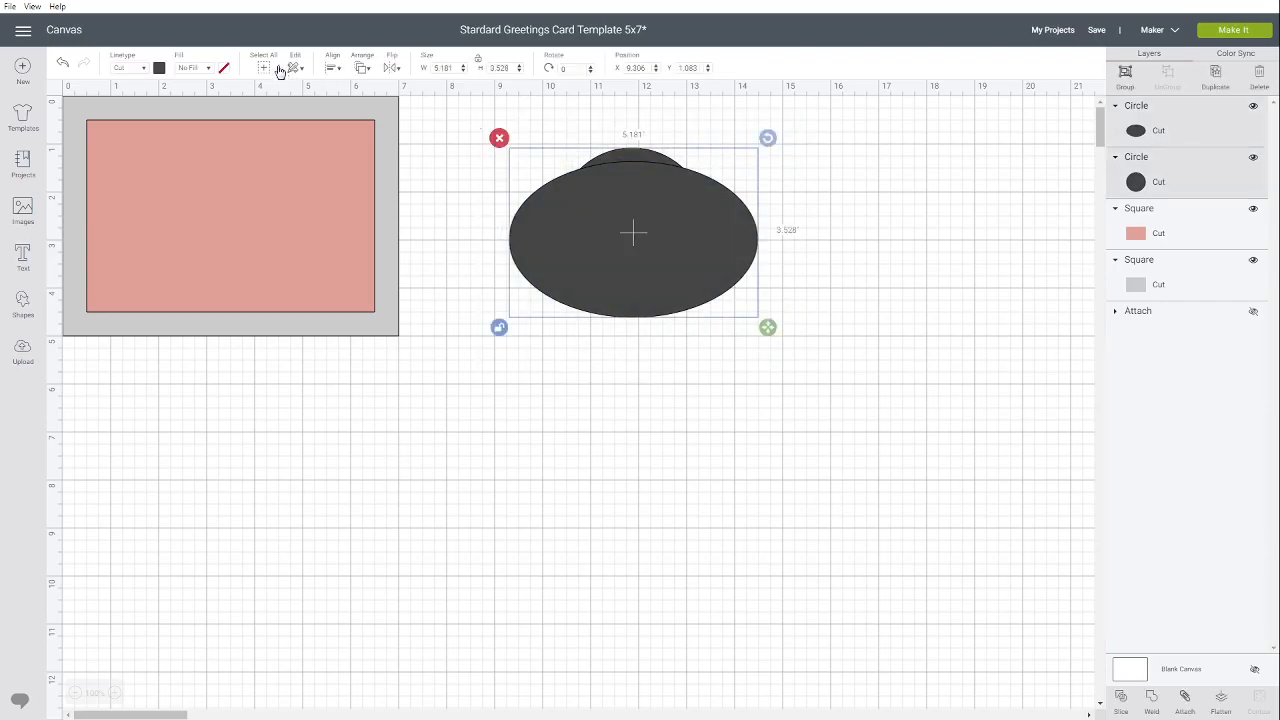
click(333, 69)
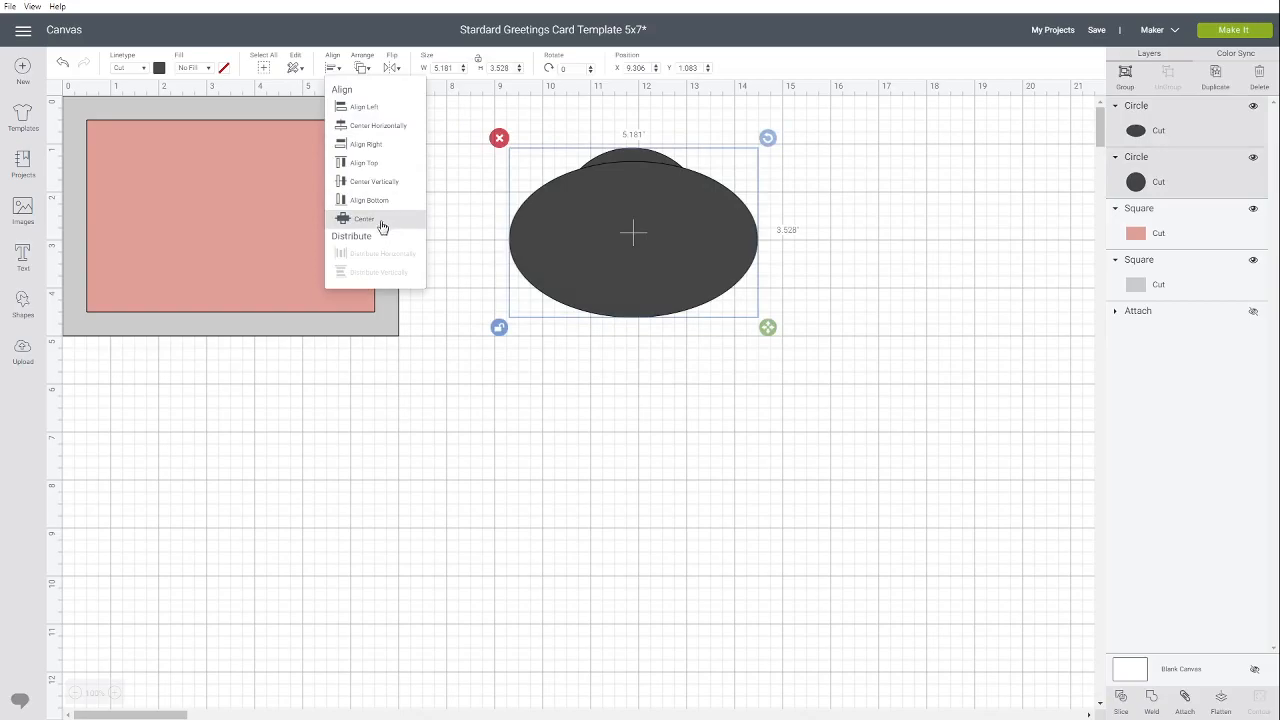
click(373, 126)
click(583, 408)
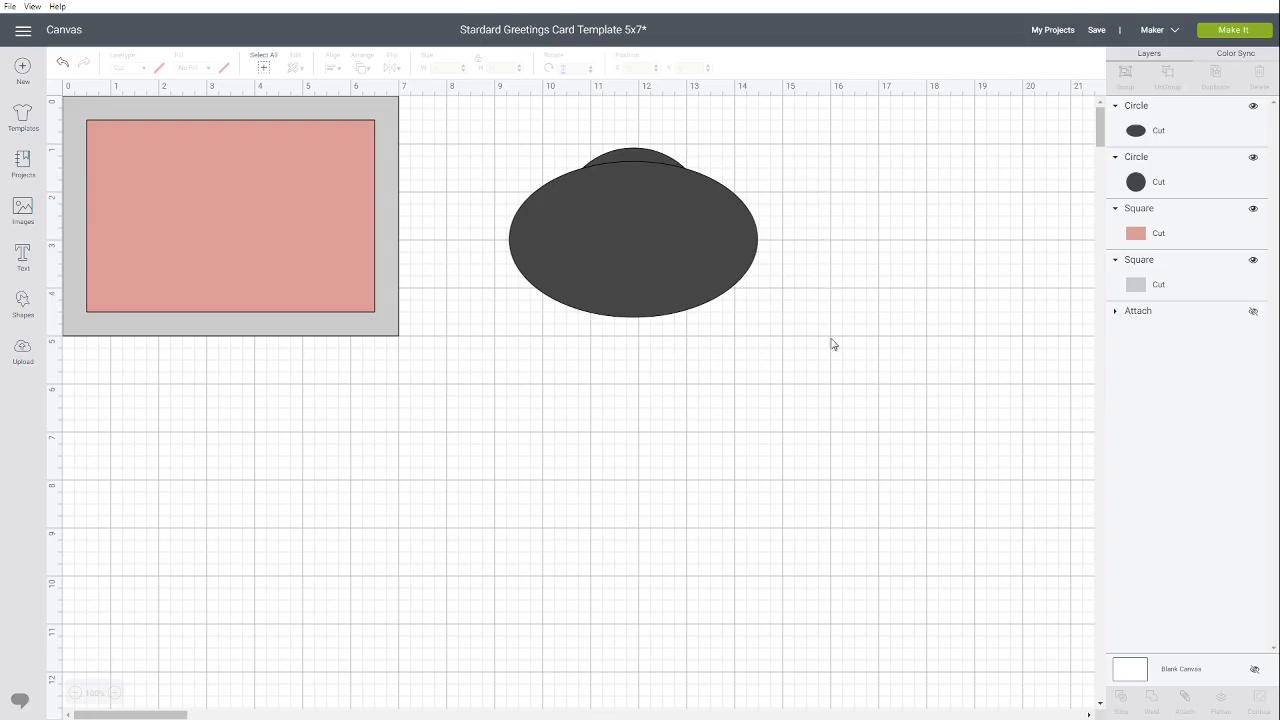
Slice the circle and oval against each other and delete every resulting piece except the thin crescent
drag(822, 340, 496, 128)
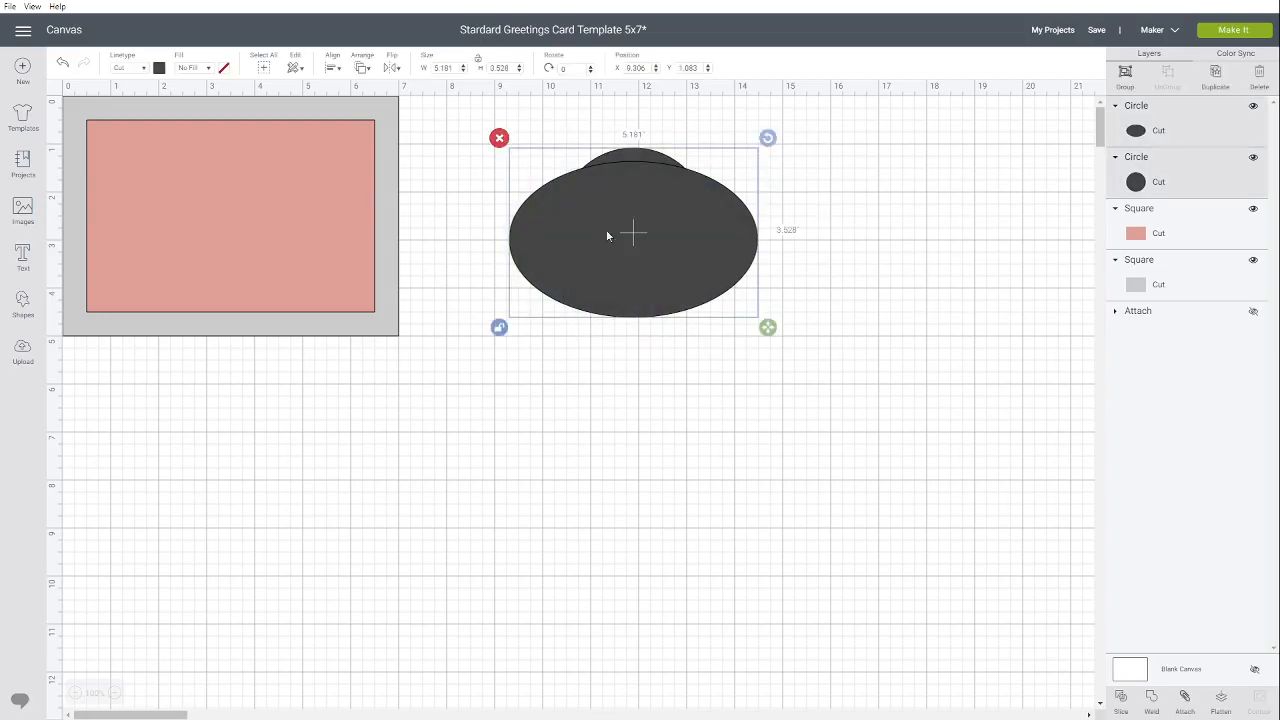
click(1121, 699)
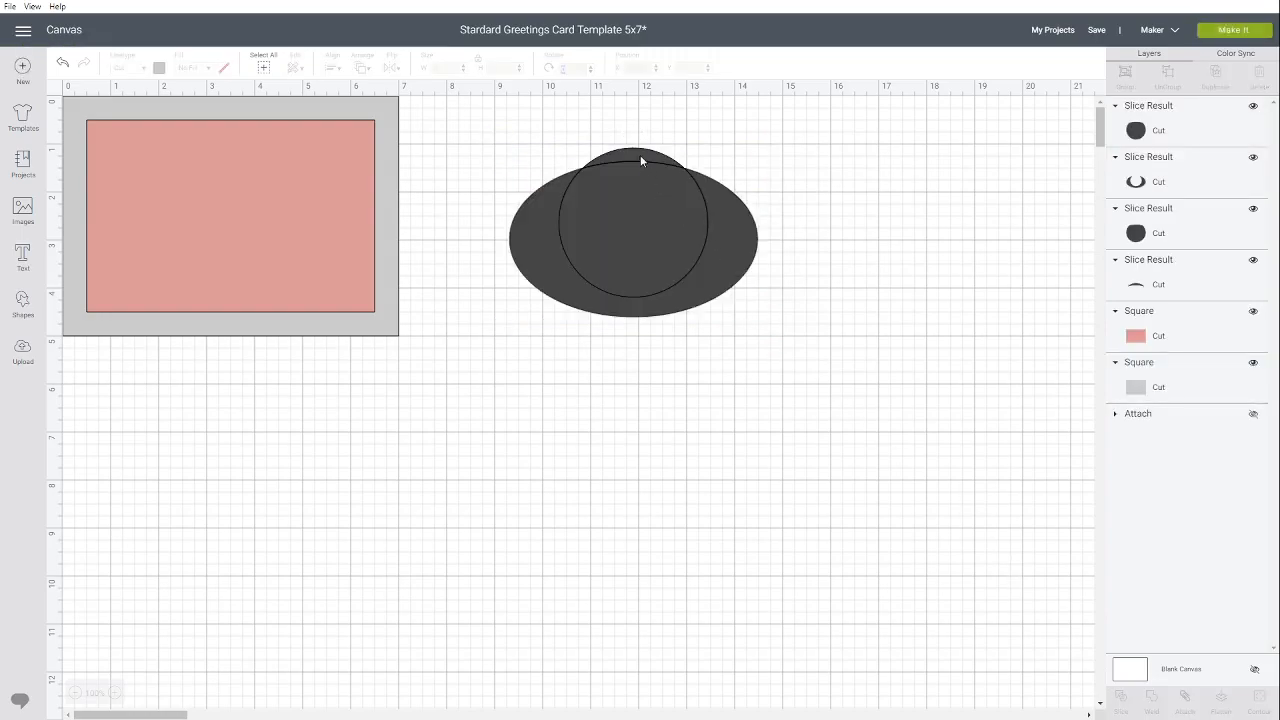
drag(640, 158, 397, 480)
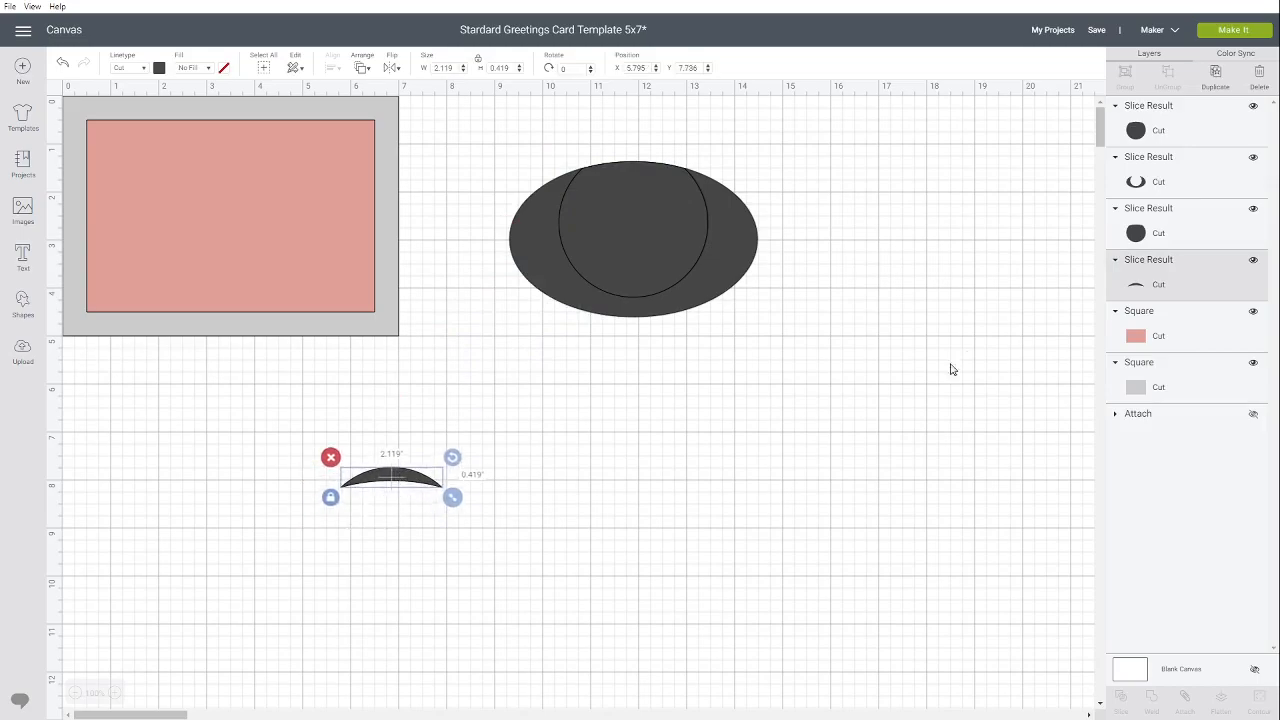
drag(812, 322, 663, 188)
key(Delete)
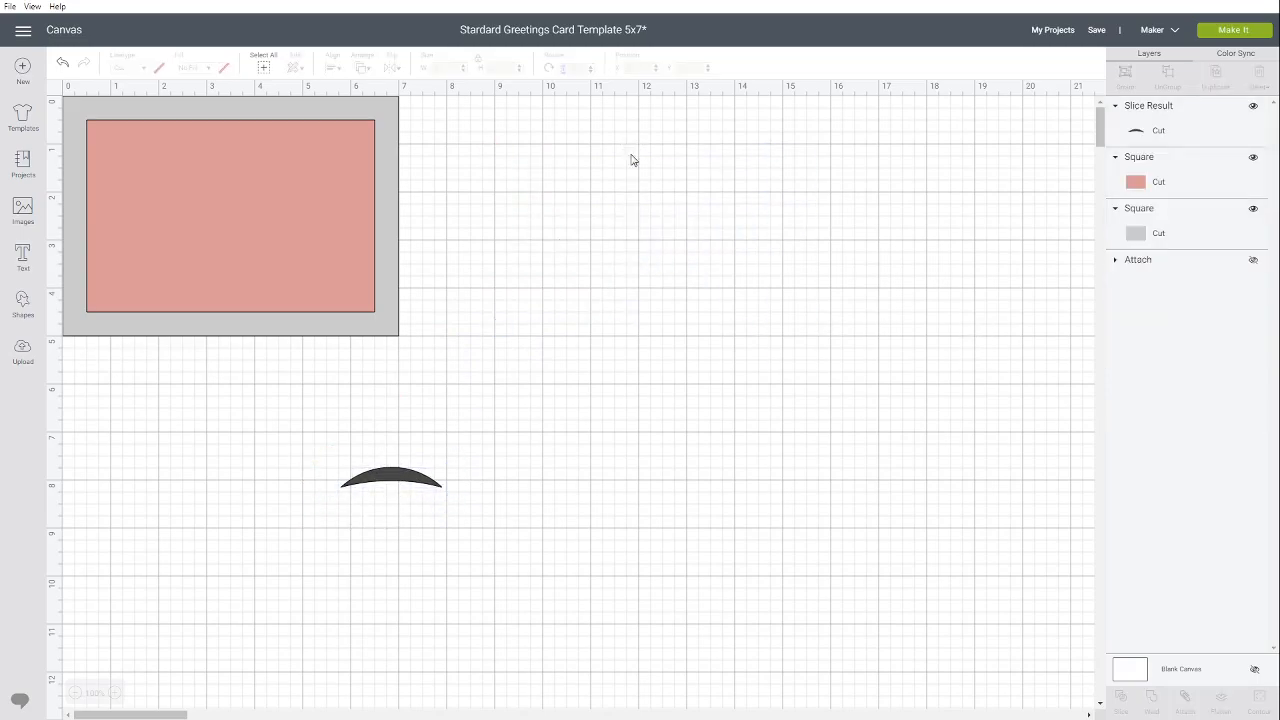
Move the crescent to about X 10.9, Y 0.8, duplicate it, and narrow the copy to about 1.56 by 0.4 with unlocked proportions
drag(395, 477, 640, 146)
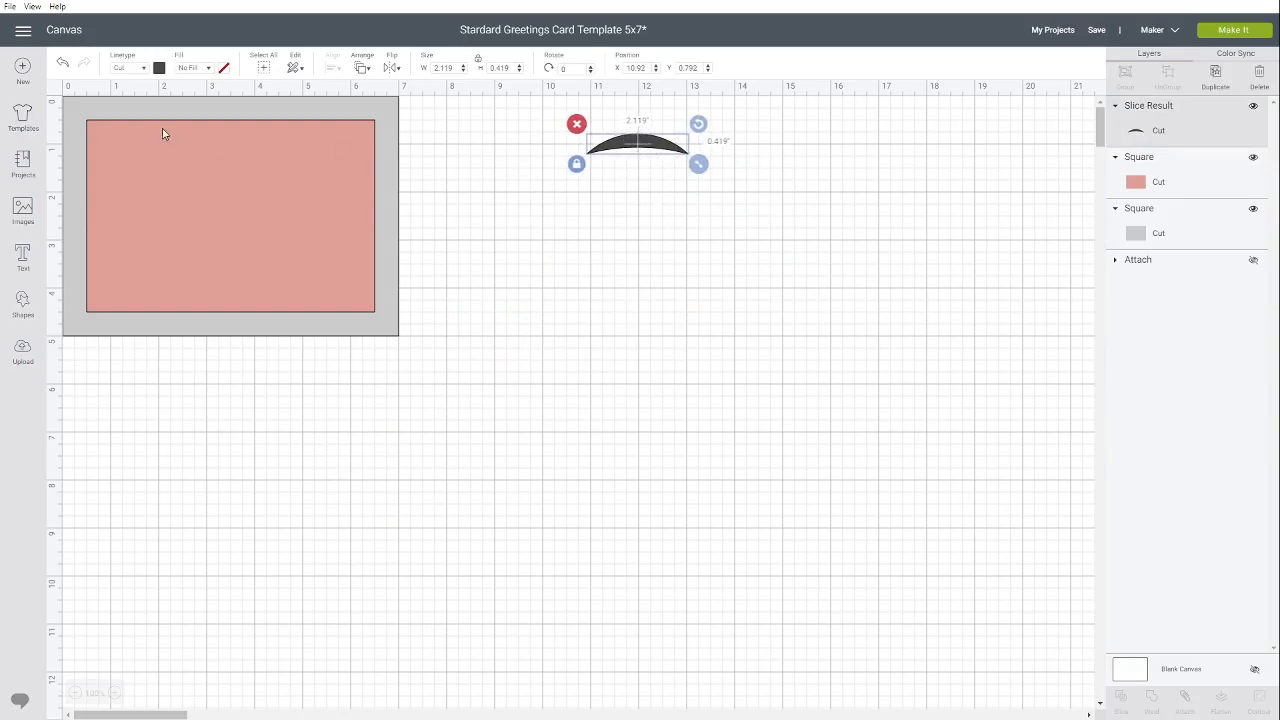
right_click(651, 149)
click(720, 256)
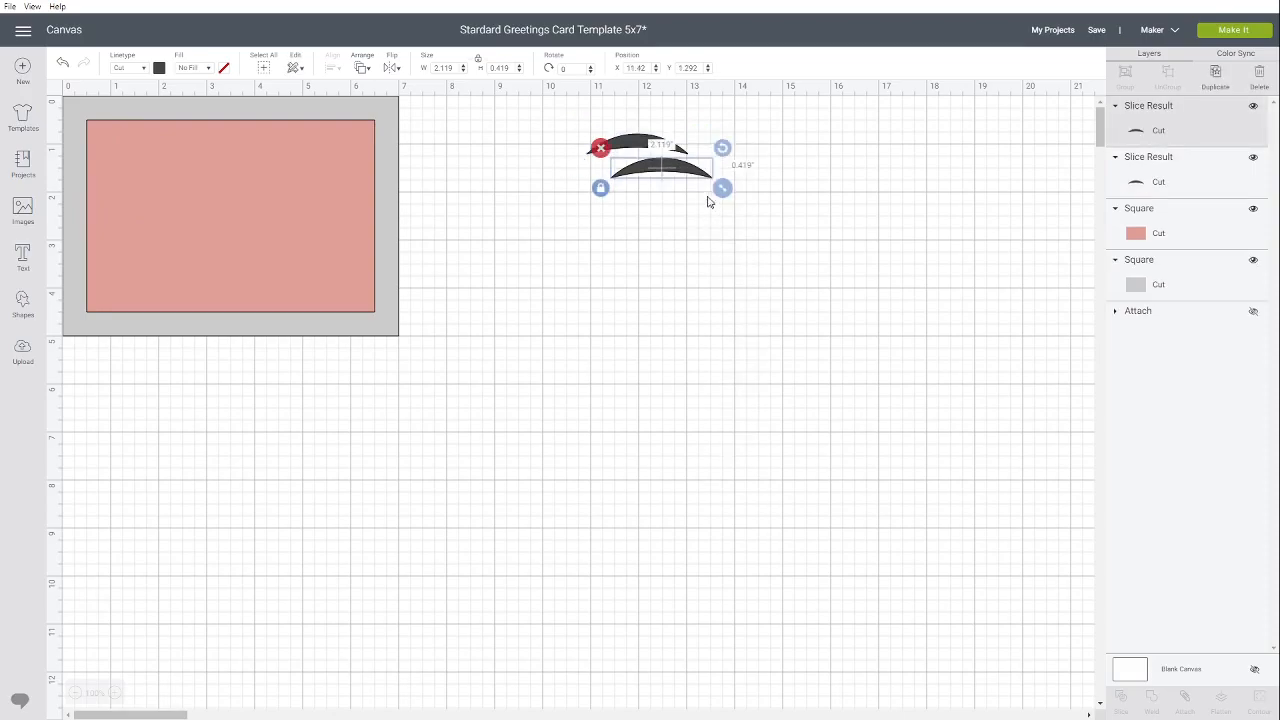
drag(691, 175, 591, 250)
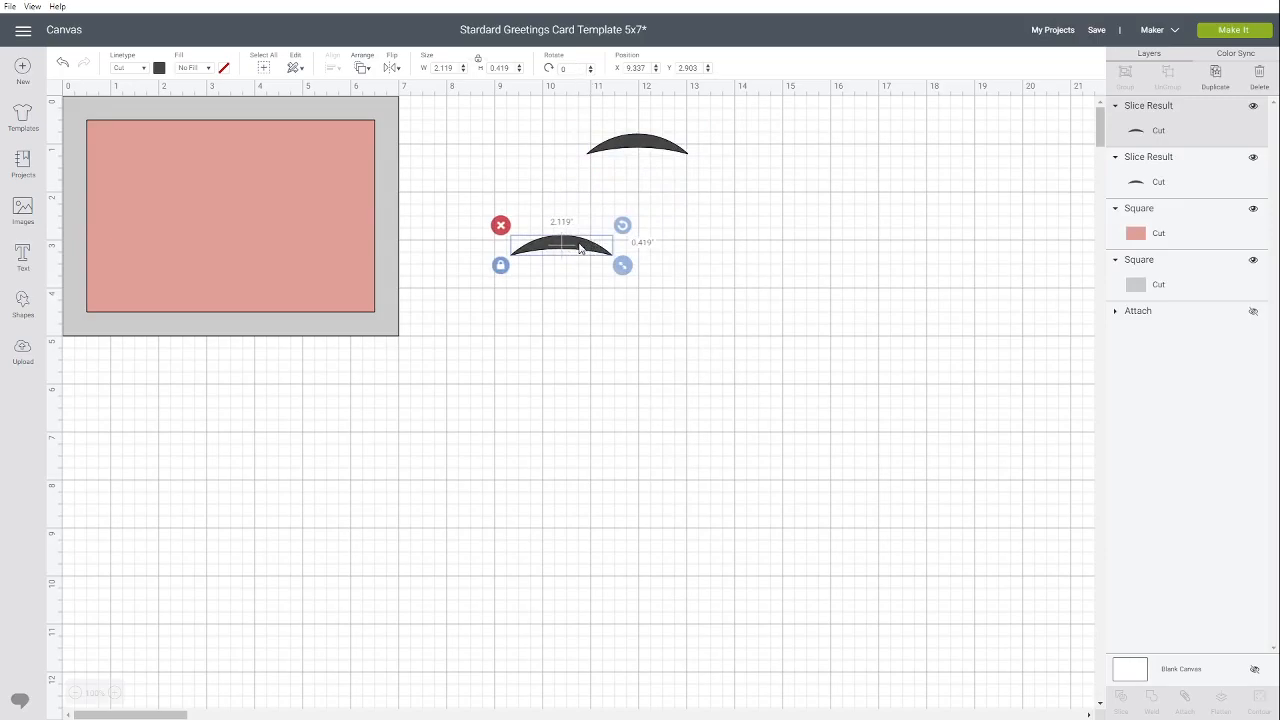
drag(623, 266, 596, 266)
click(478, 59)
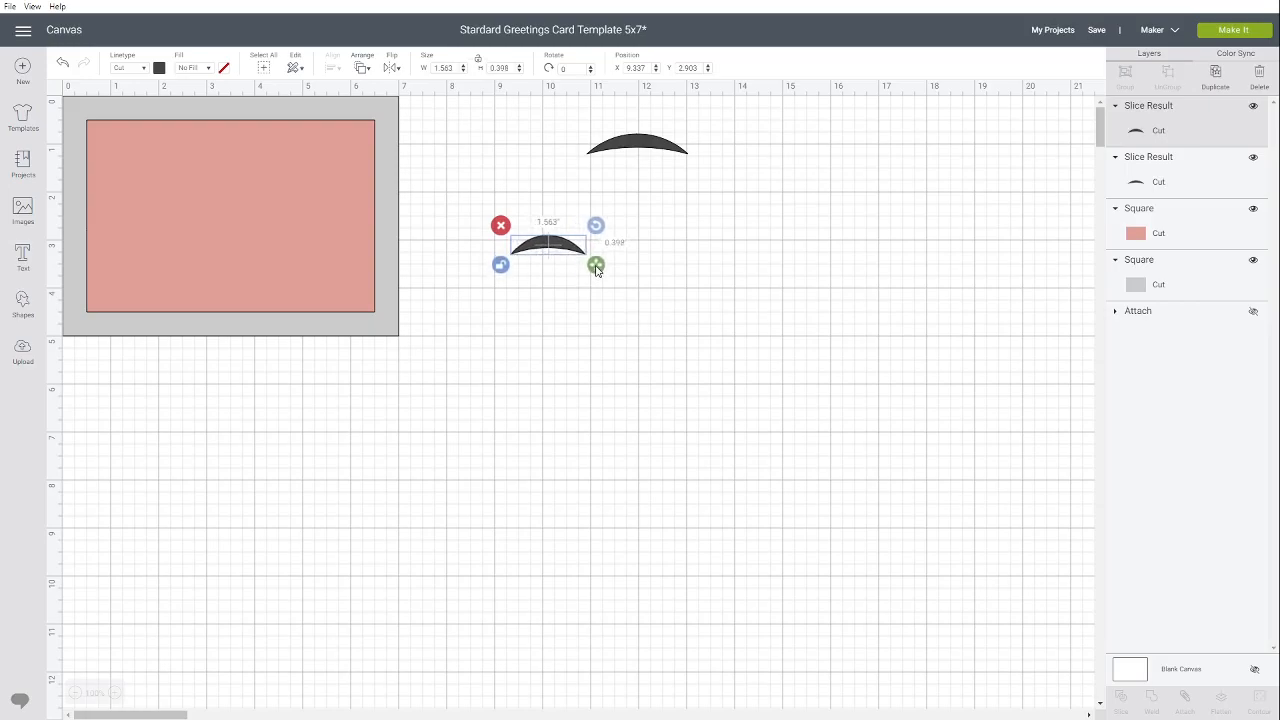
Delete the wider original crescent and move the narrowed one to about X 9.0, Y 1.17
click(639, 151)
key(Delete)
drag(550, 246, 535, 163)
right_click(541, 160)
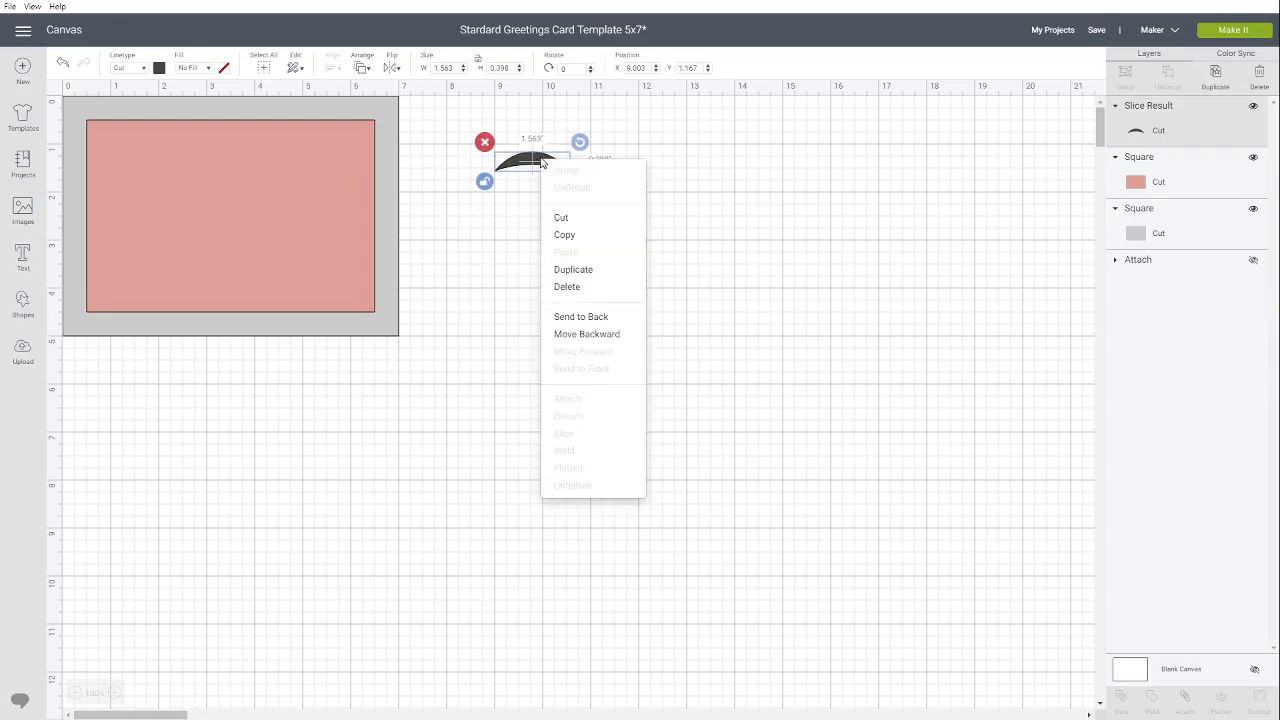
click(595, 271)
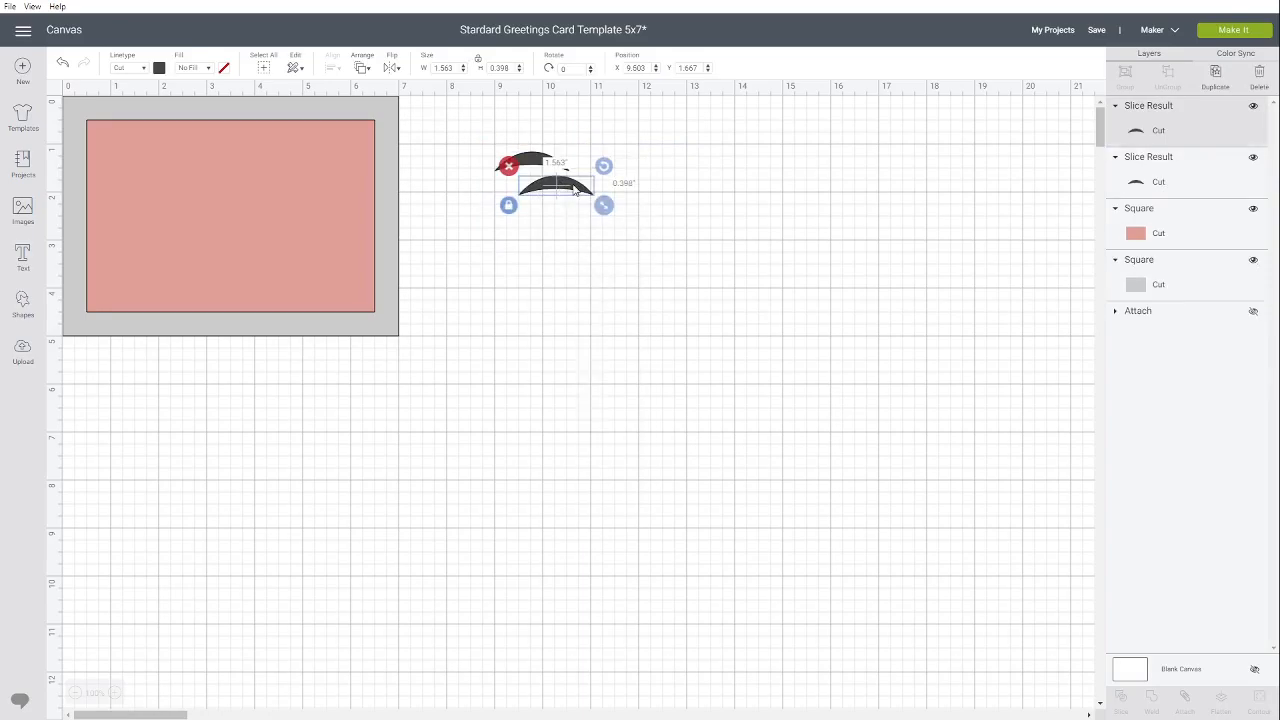
click(508, 166)
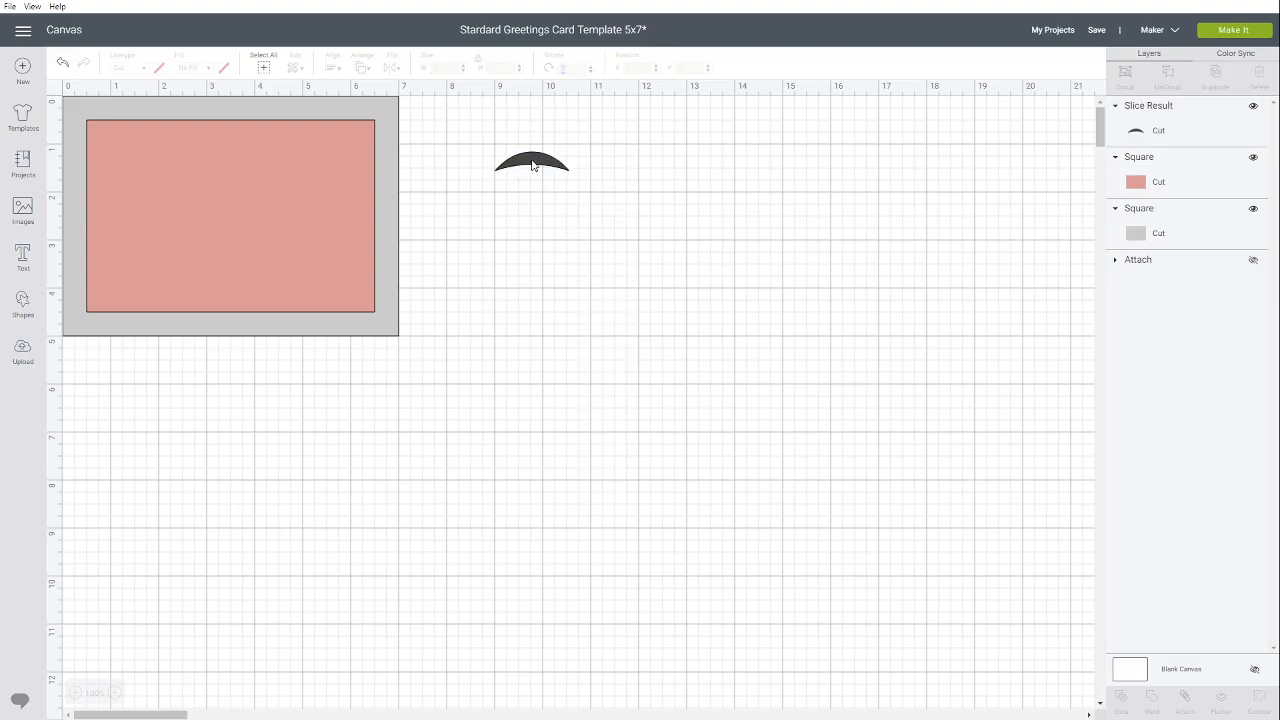
Rotate the crescent to 45 degrees and move it to about X 10.8, Y 1.05
click(535, 163)
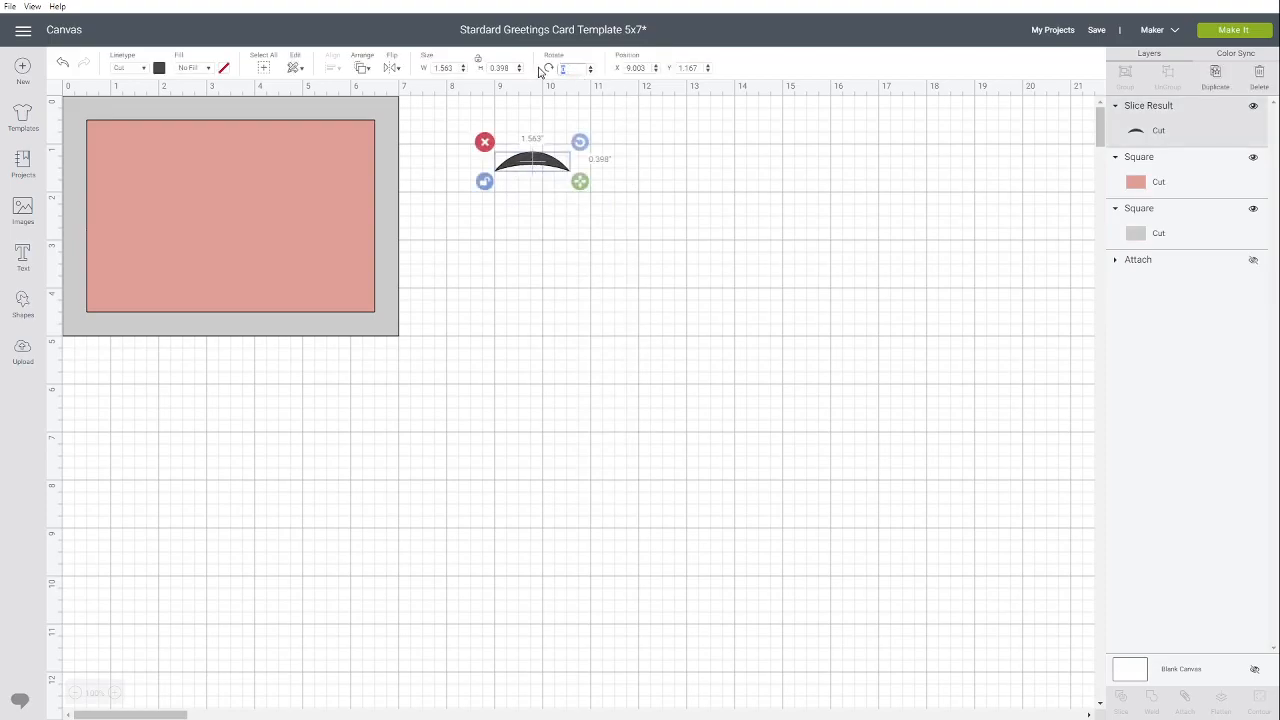
text(45)
key(Return)
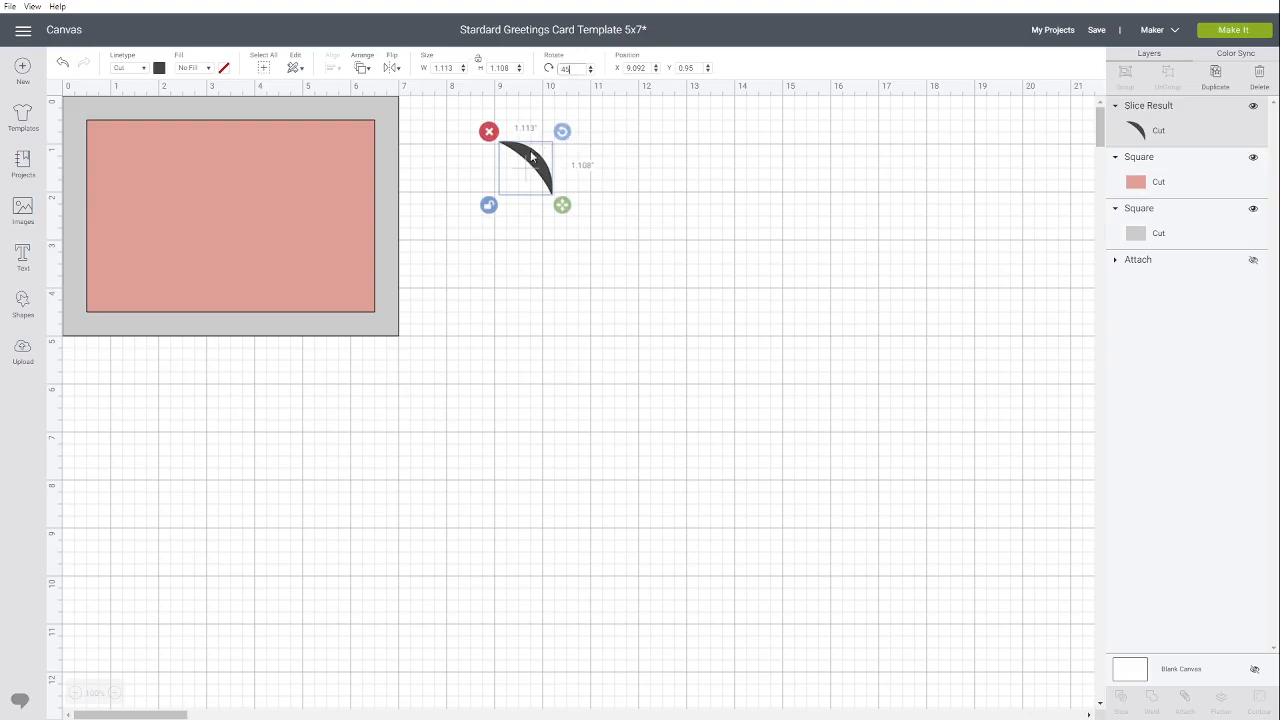
drag(532, 158, 613, 163)
Duplicate the rotated crescent, flip the copy horizontally, and place it level with the original at about X 8.8, Y 1.05
right_click(613, 163)
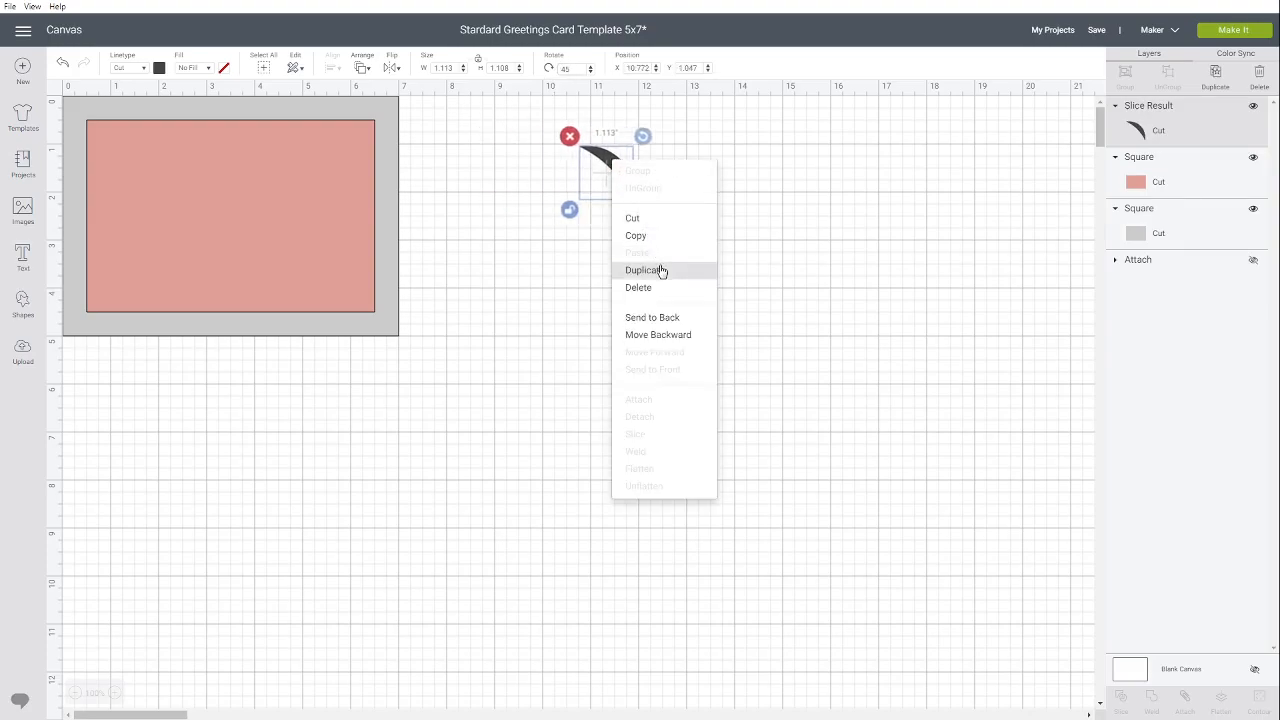
click(657, 271)
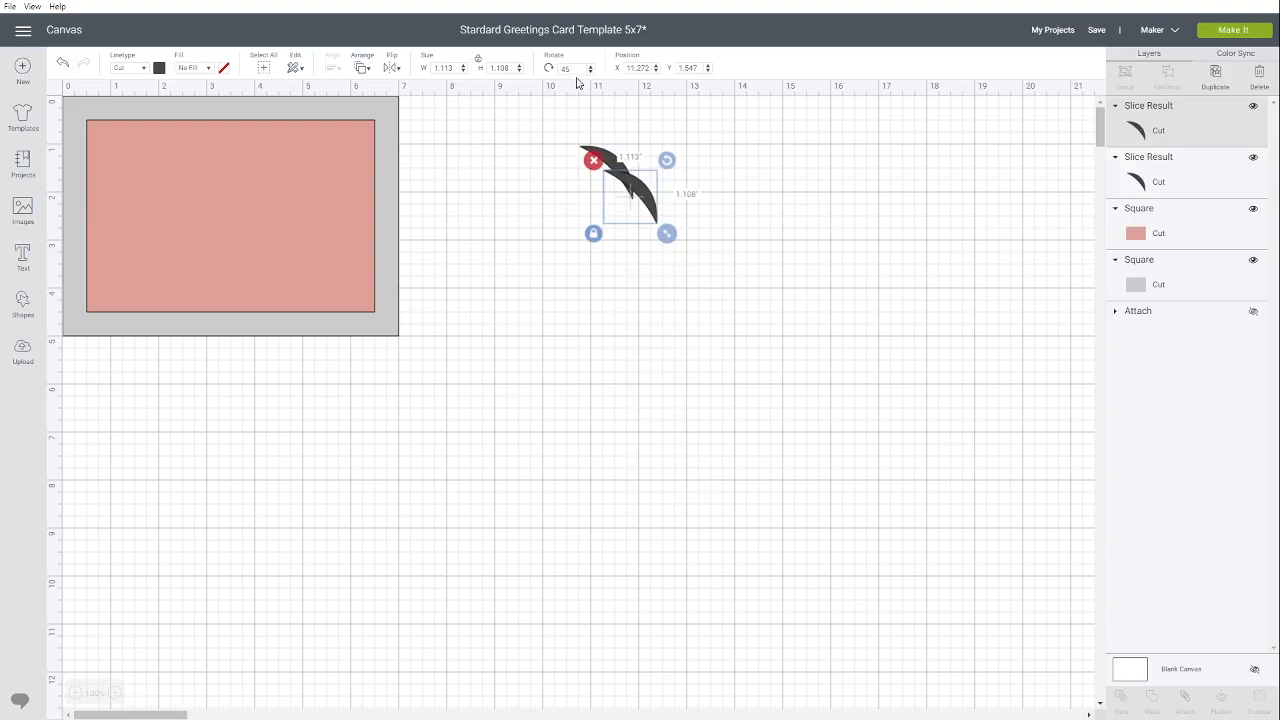
click(389, 68)
click(422, 92)
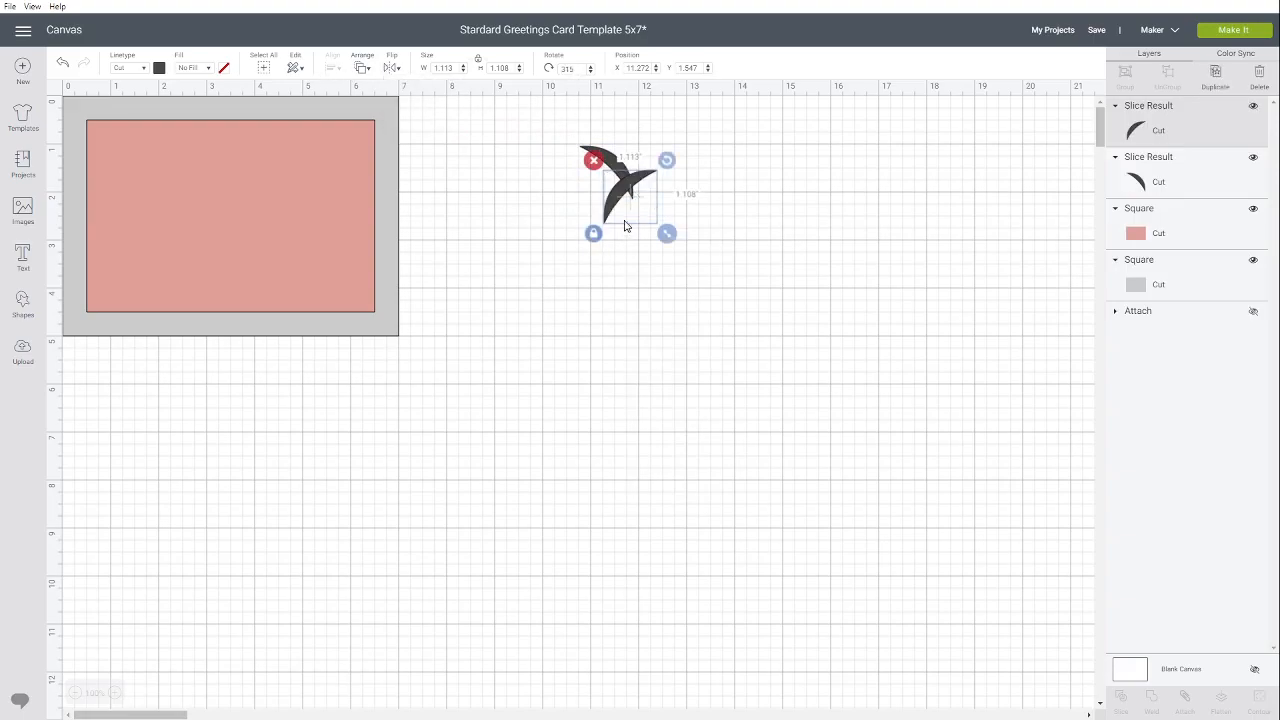
drag(620, 197, 502, 173)
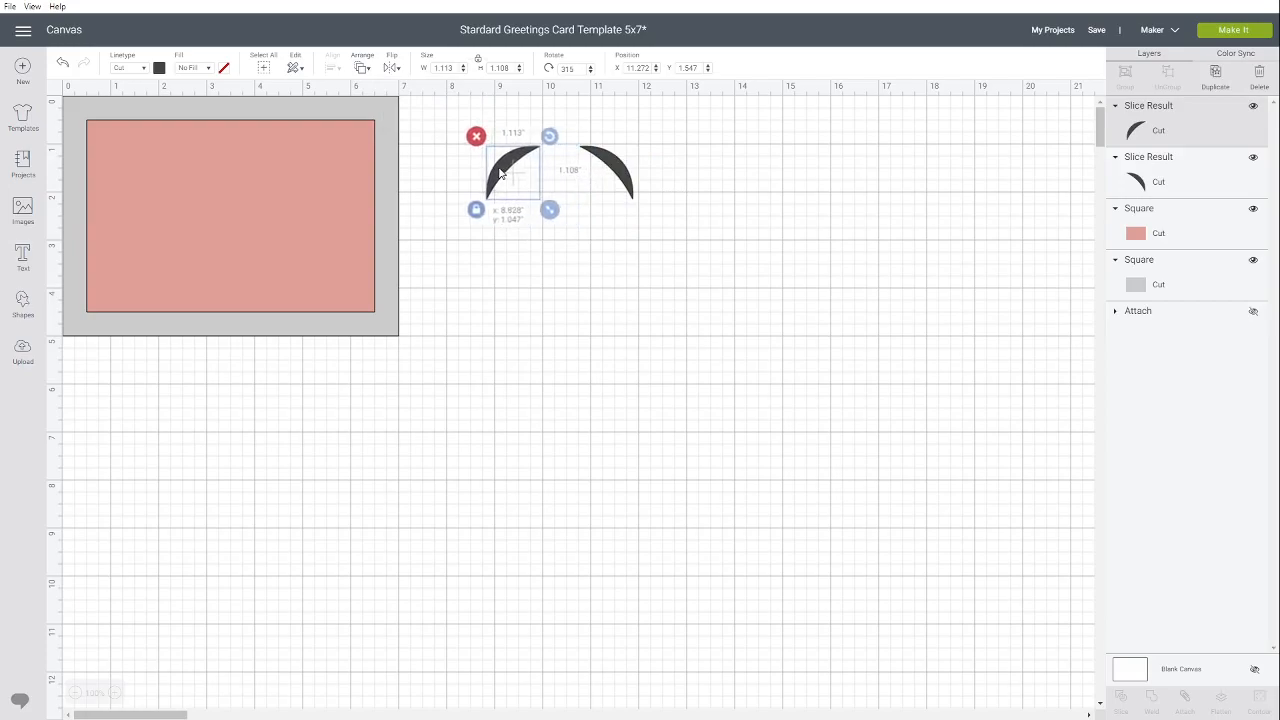
click(689, 260)
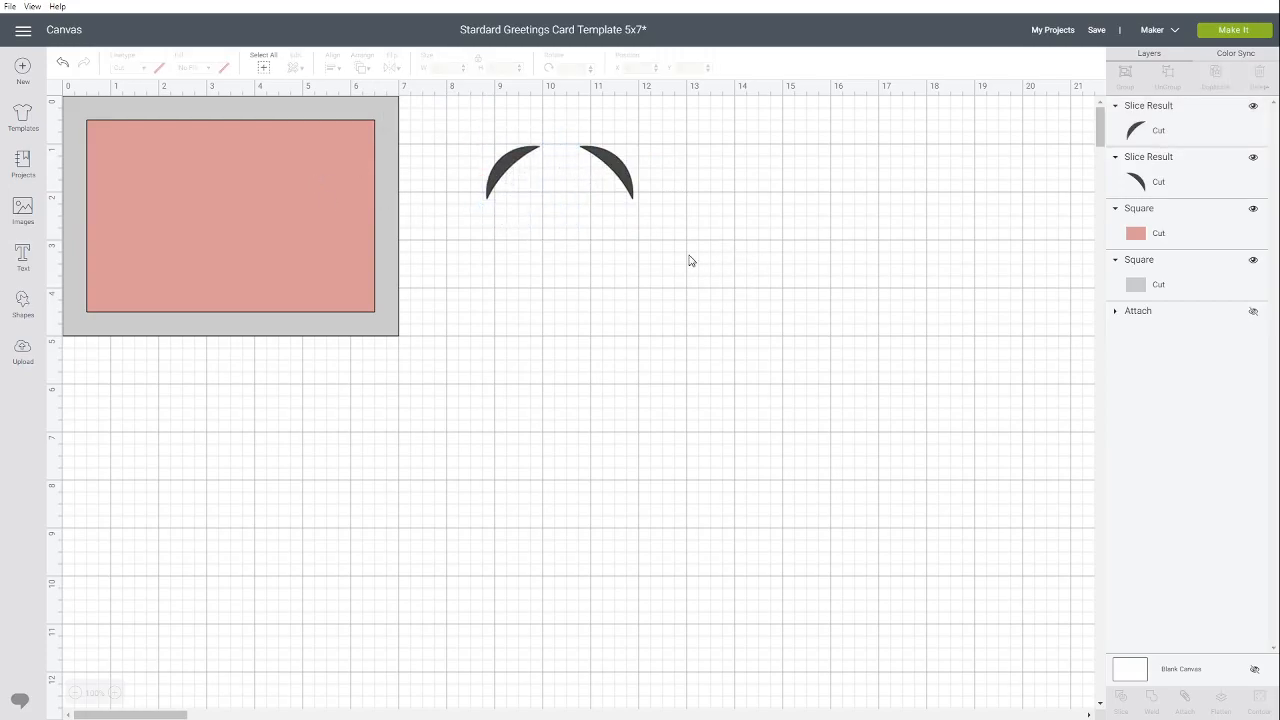
Duplicate the crescent pair, flip the copies vertically, and place them beneath the originals at about X 8.8, Y 3.26
drag(709, 256, 455, 122)
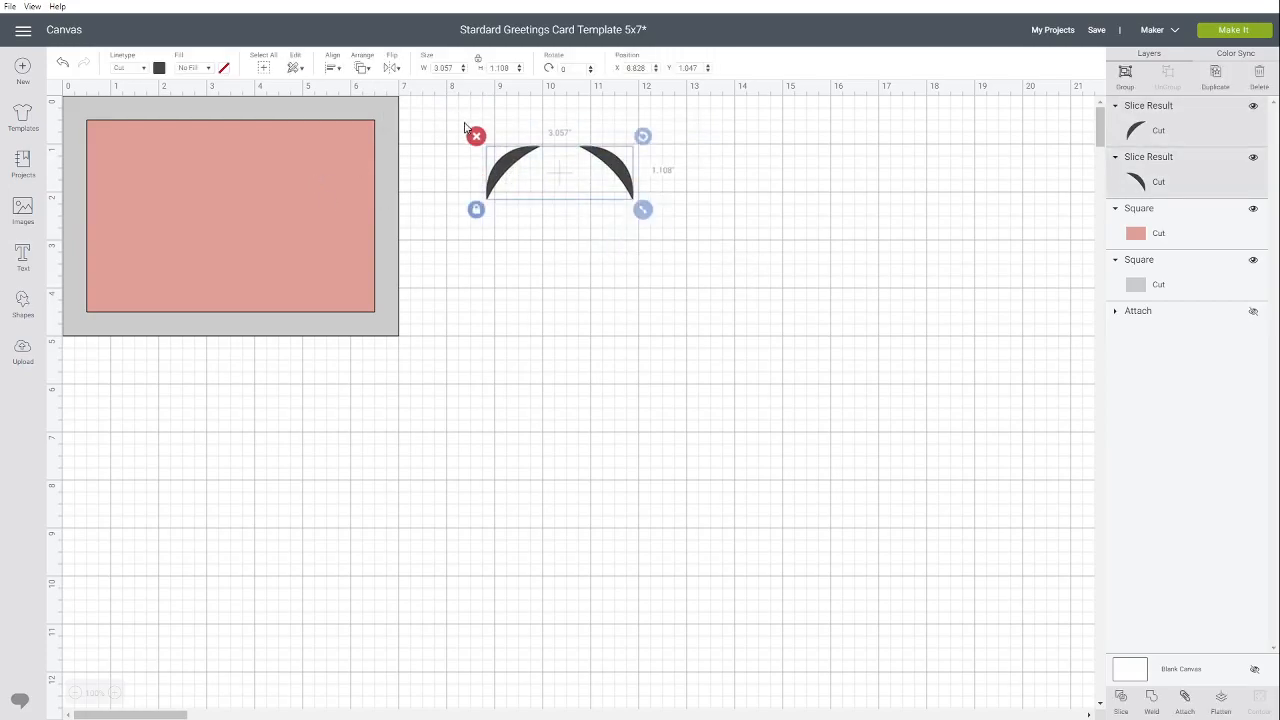
right_click(527, 165)
click(569, 271)
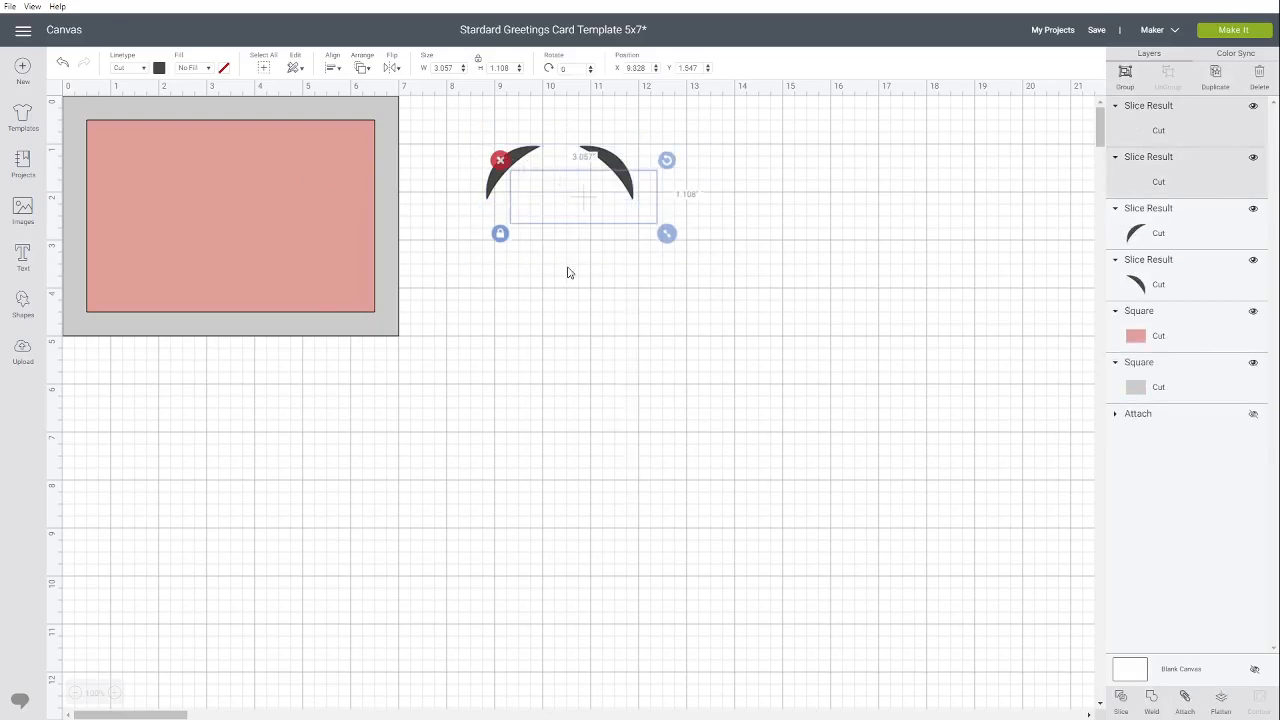
click(395, 68)
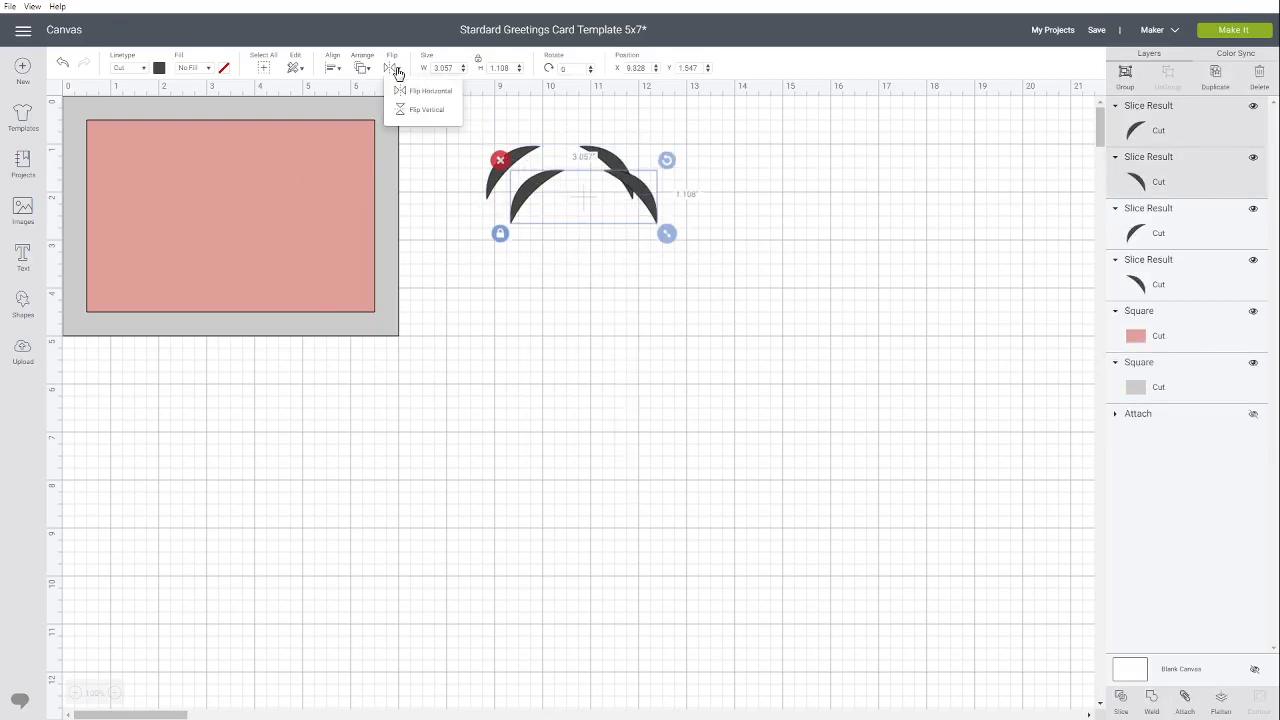
click(416, 107)
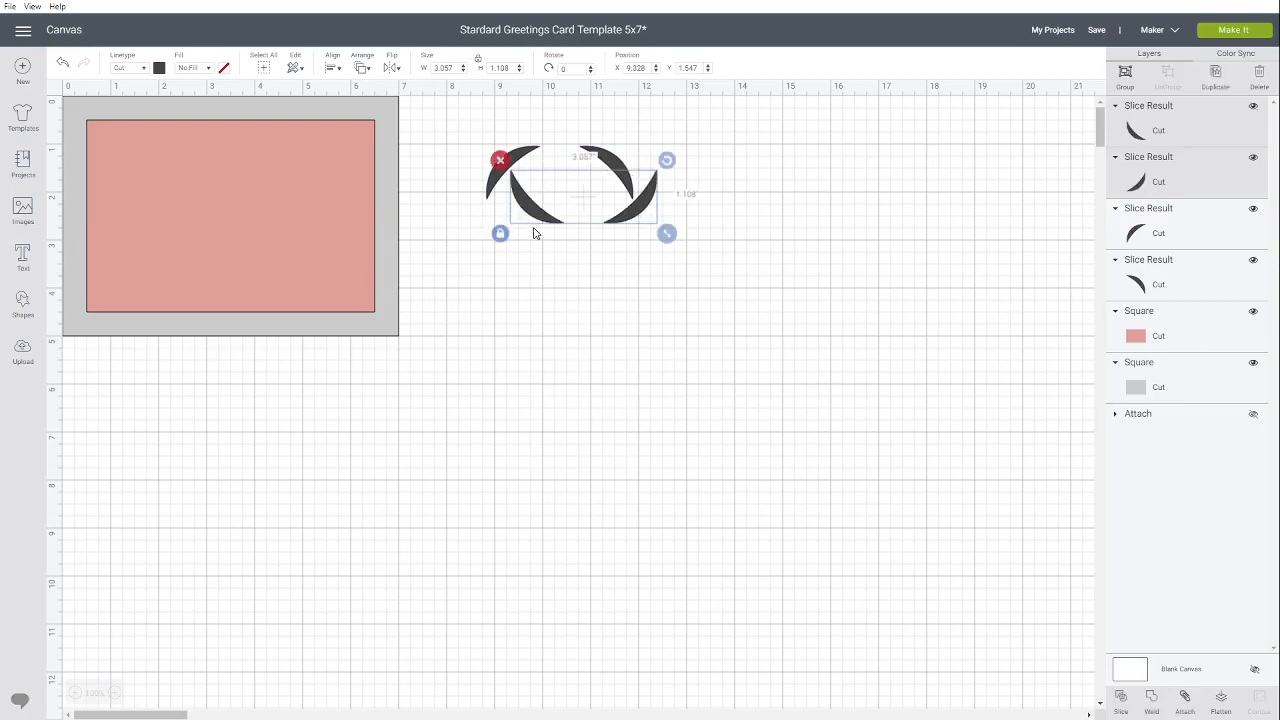
drag(542, 224, 522, 304)
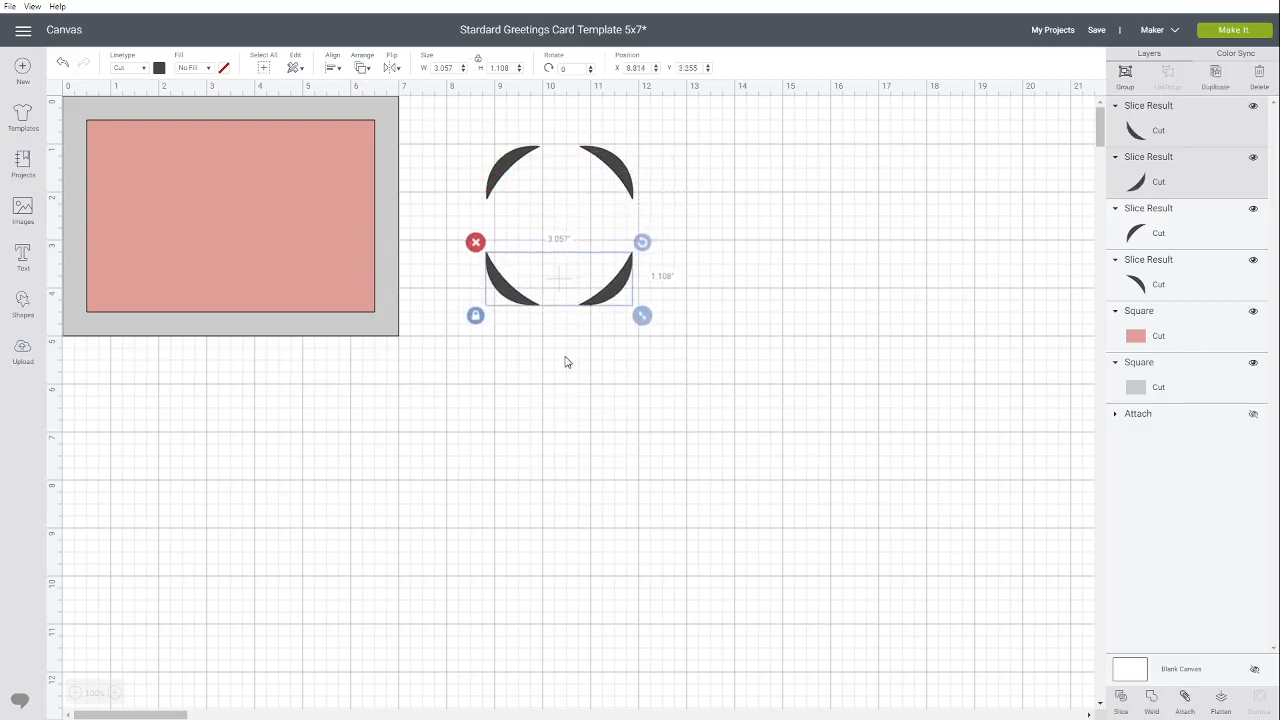
click(553, 381)
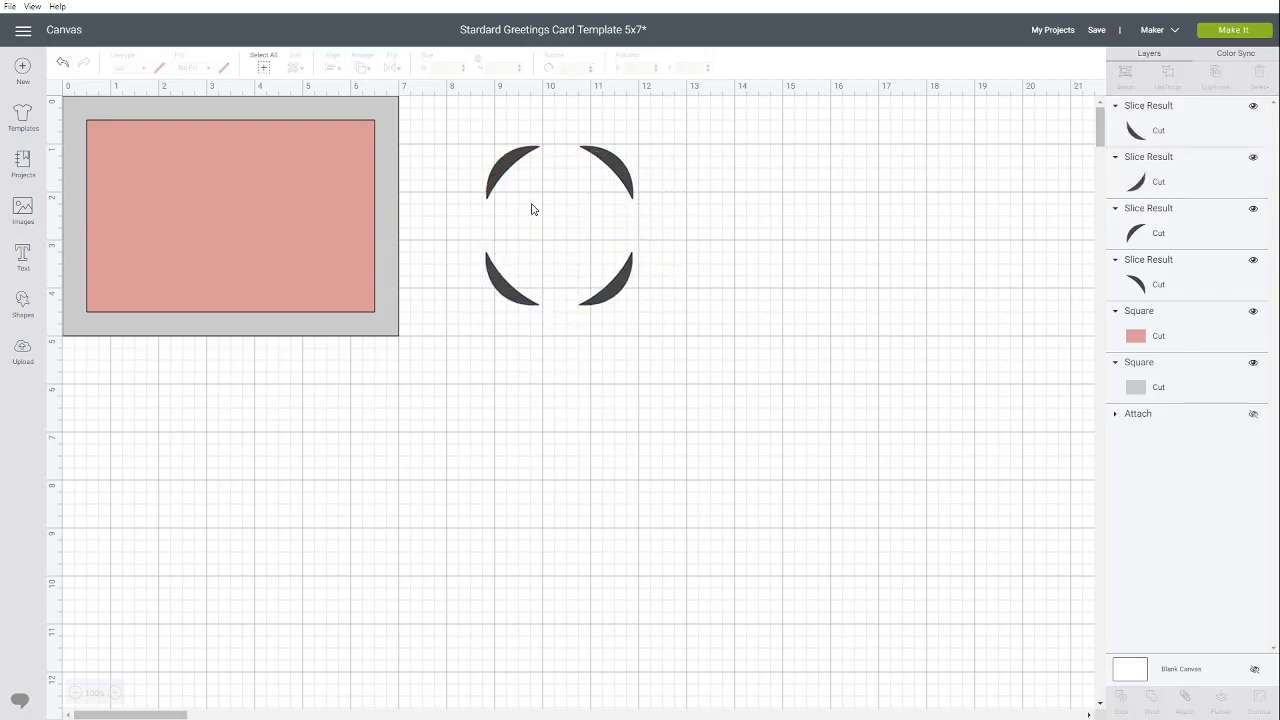
Move each of the four crescents into its matching inside corner of the pink rectangle
drag(500, 178, 102, 152)
drag(499, 279, 104, 284)
drag(615, 293, 357, 298)
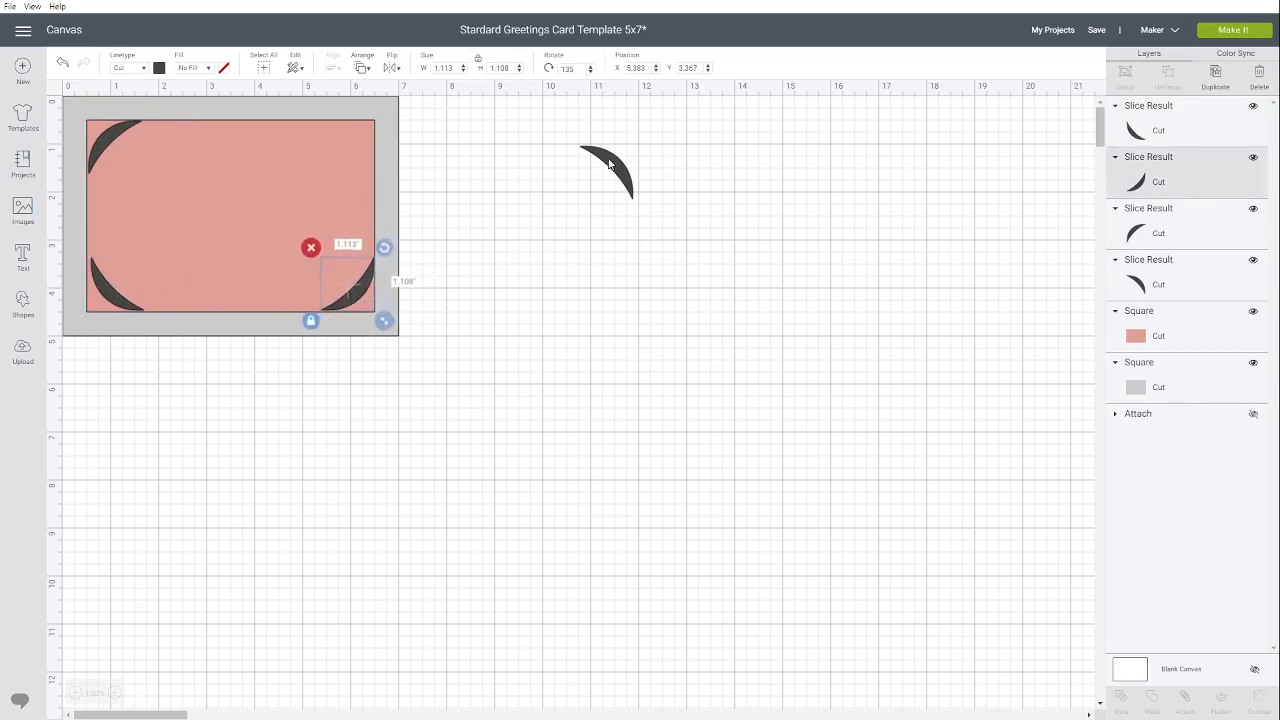
drag(606, 166, 347, 143)
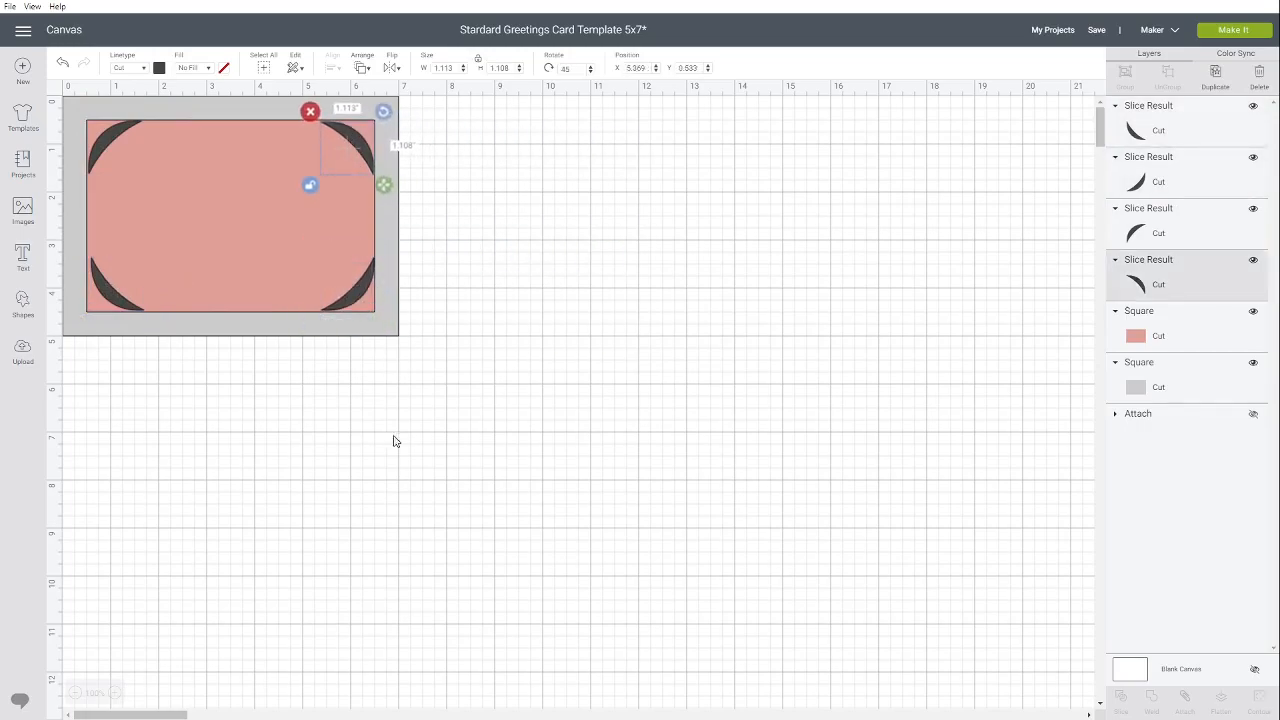
Nudge the upper crescents to slightly overlap the pink rectangle's corners, at about X 0.47, Y 0.48 and X 5.41, Y 0.47
click(113, 693)
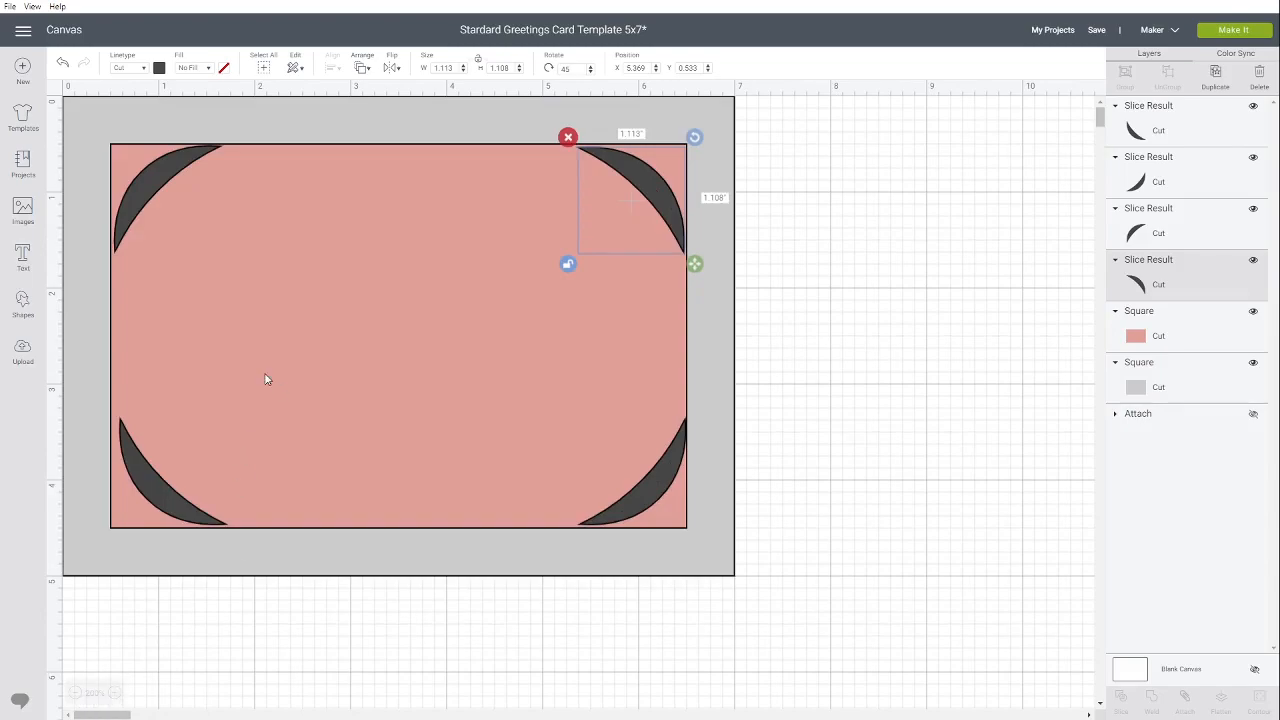
drag(172, 164, 165, 163)
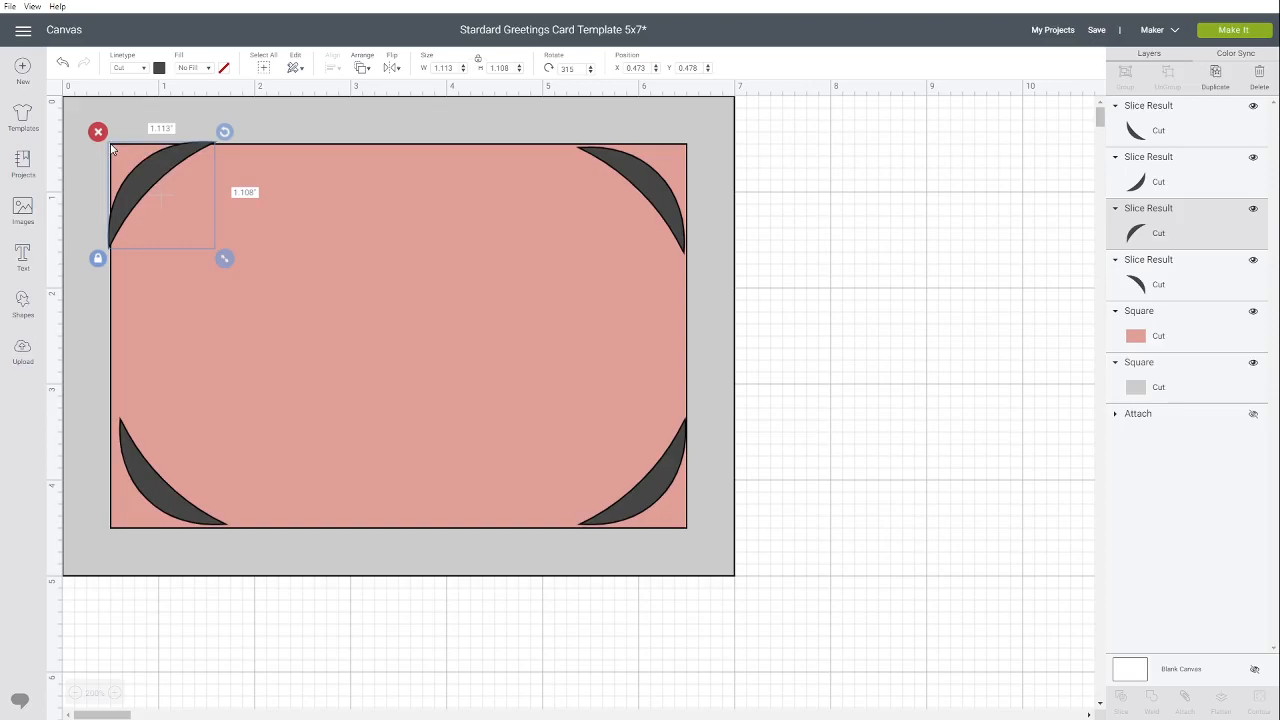
drag(668, 207, 655, 186)
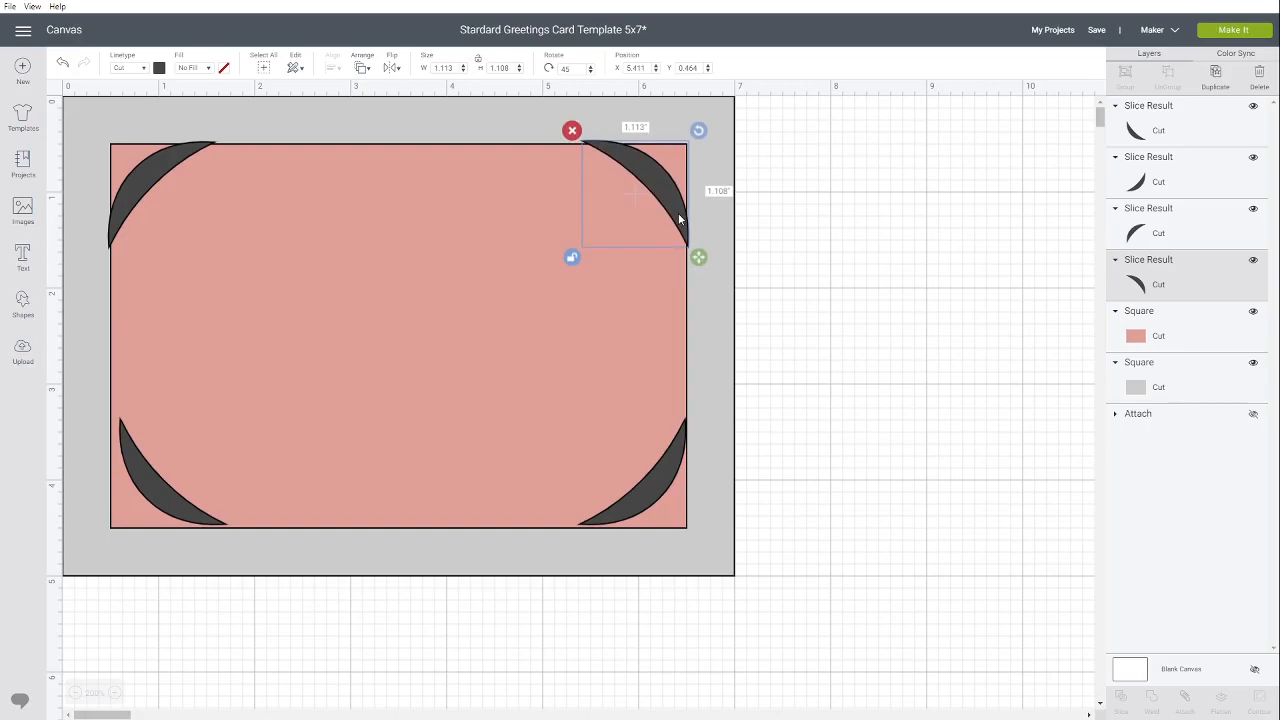
drag(679, 219, 679, 221)
Nudge the lower crescents to slightly overlap the pink rectangle's corners, at about X 5.41, Y 3.42 and X 0.47, Y 3.42
drag(677, 460, 676, 461)
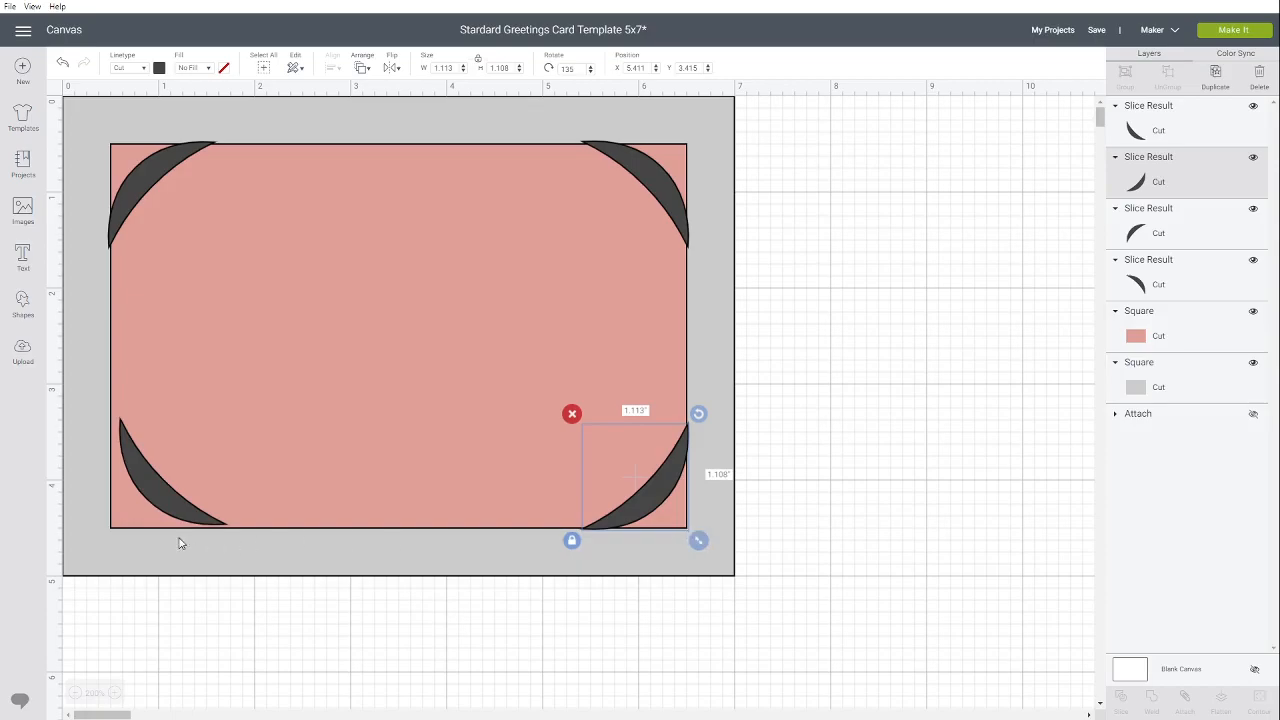
click(165, 498)
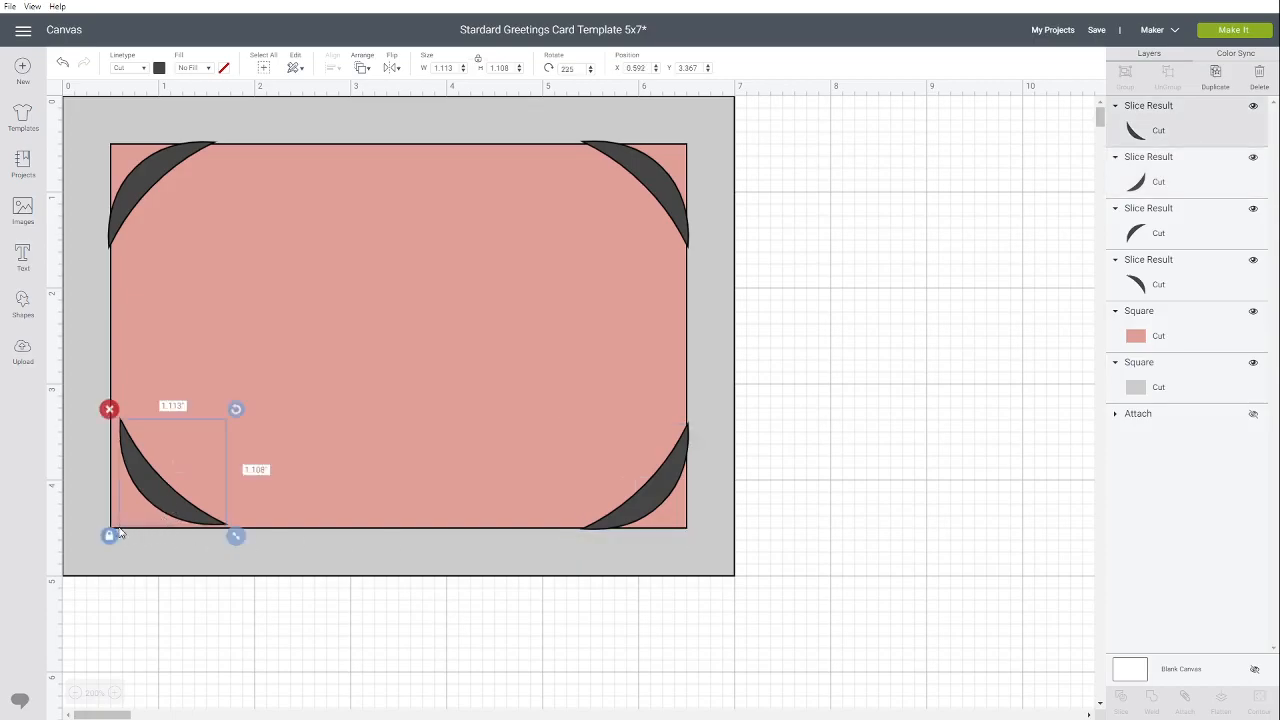
drag(150, 493, 140, 494)
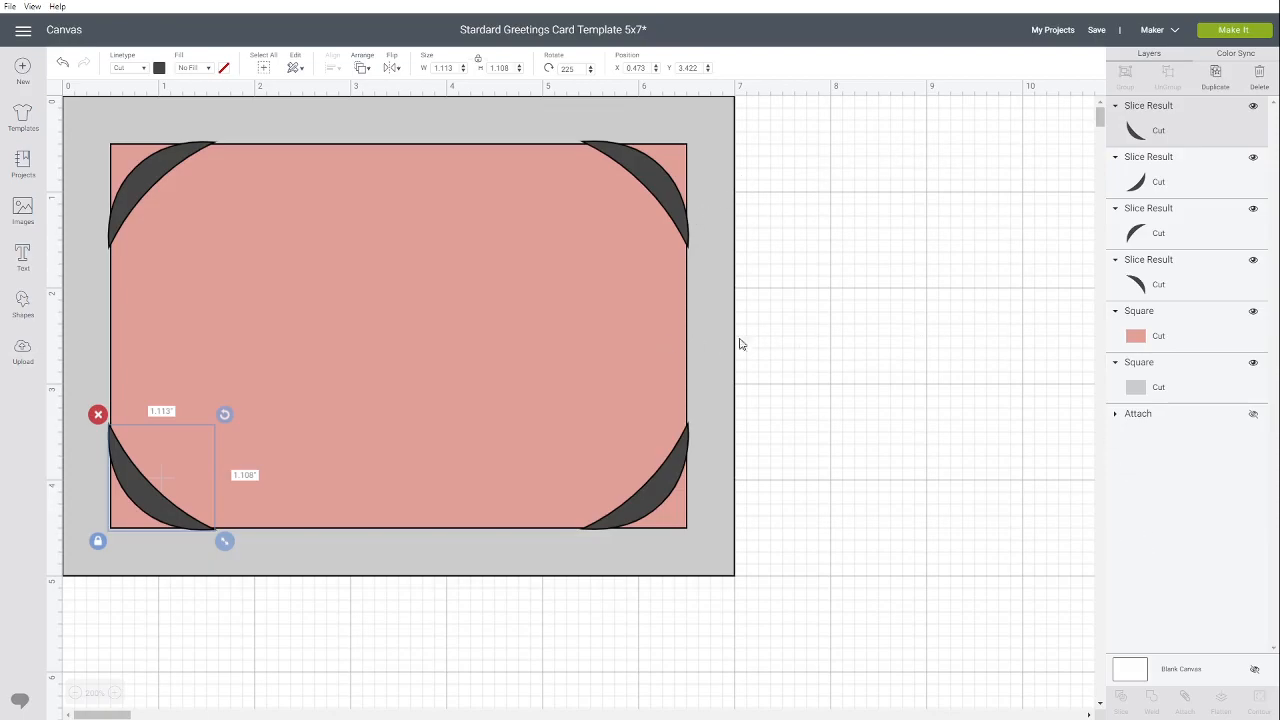
Hide the grey rectangle and show the attached card base with its score line
click(727, 194)
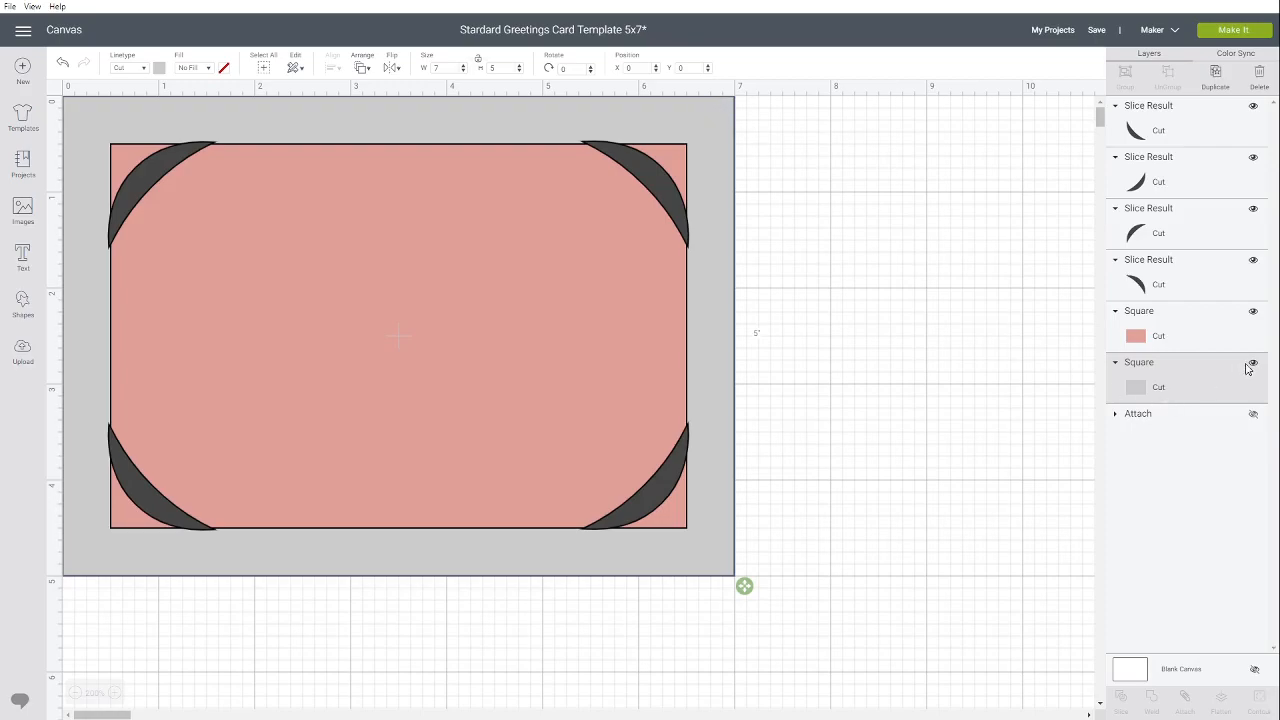
drag(720, 130, 672, 212)
click(1253, 365)
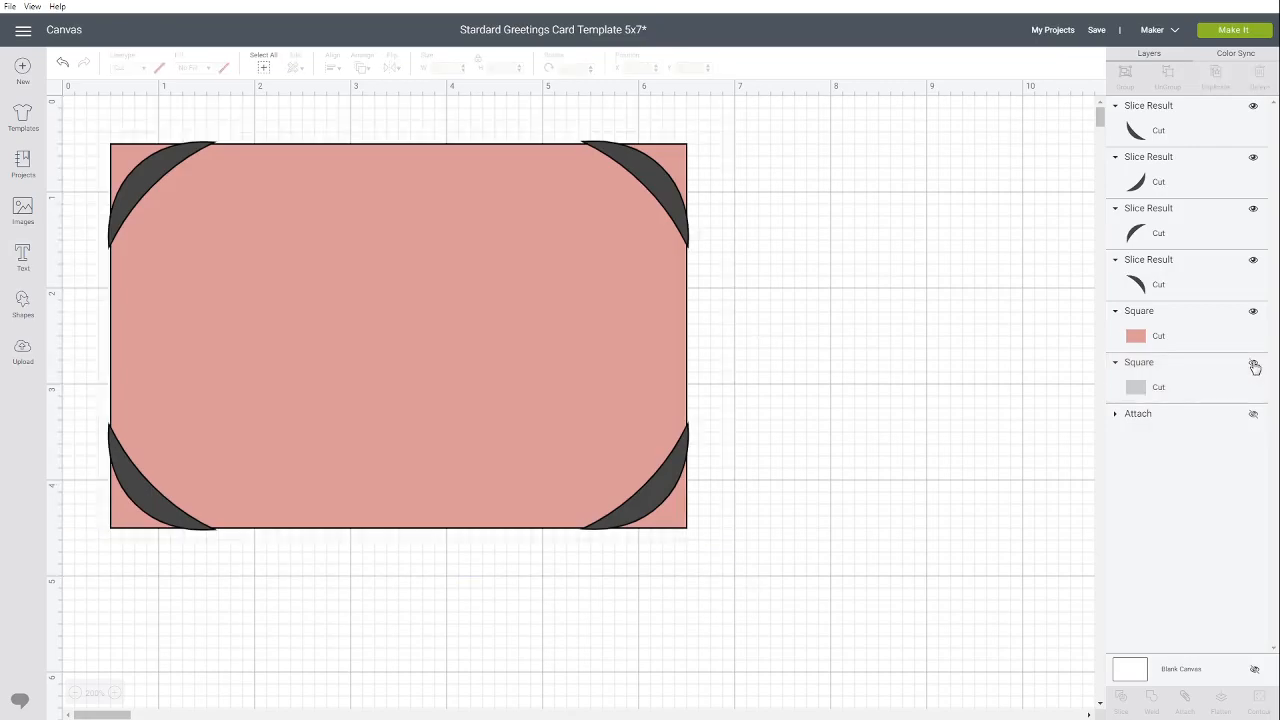
click(1254, 418)
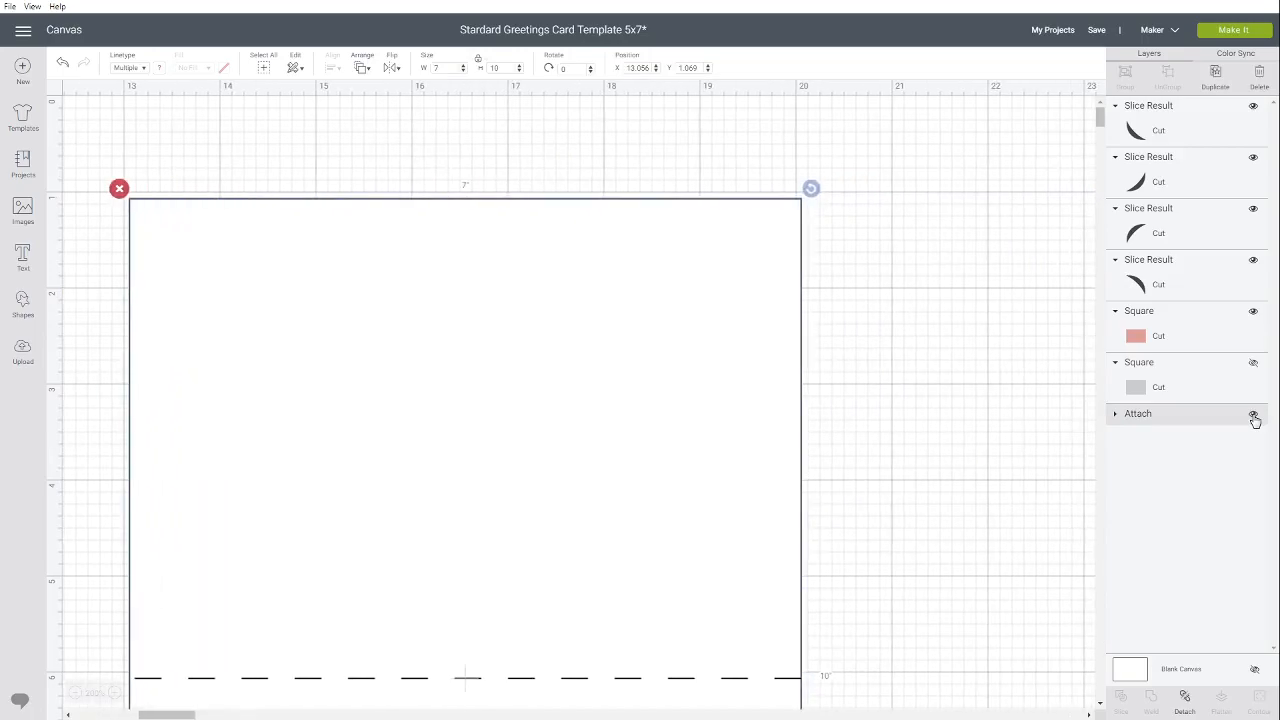
Move the scored card base to X 0, Y 0 so its upper half lies behind the pink rectangle
click(75, 698)
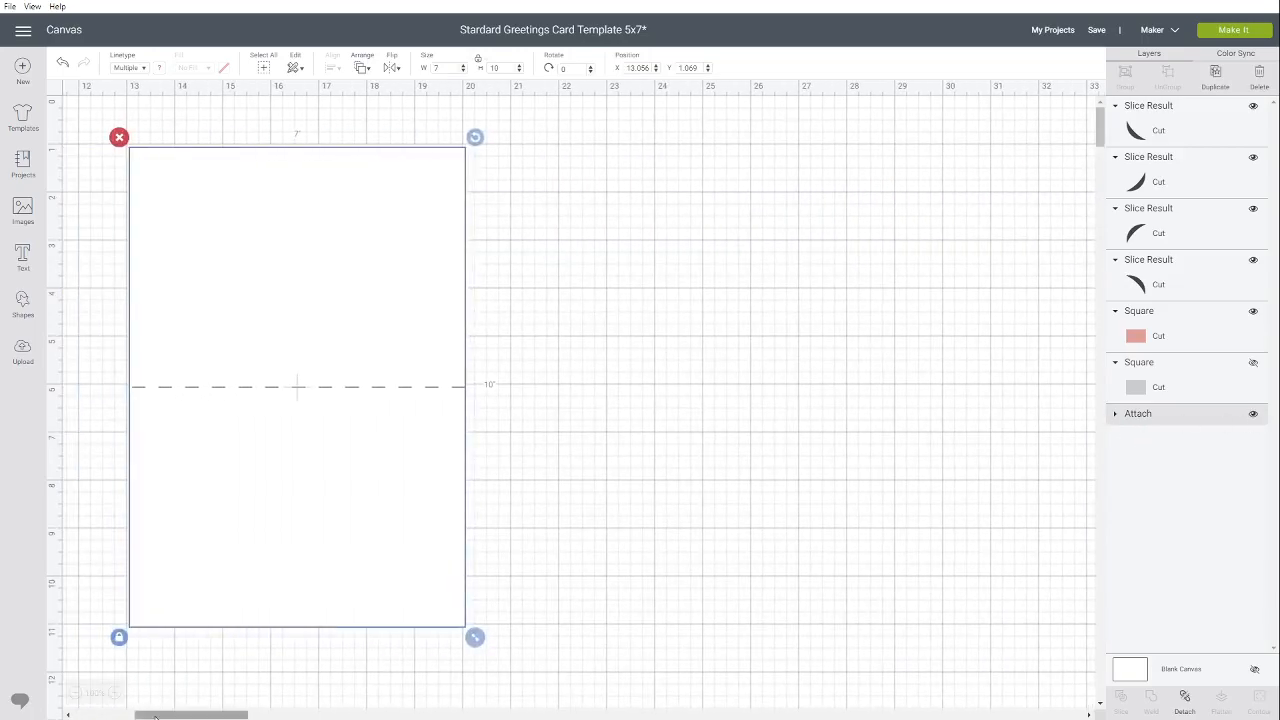
drag(154, 716, 63, 716)
drag(850, 250, 210, 180)
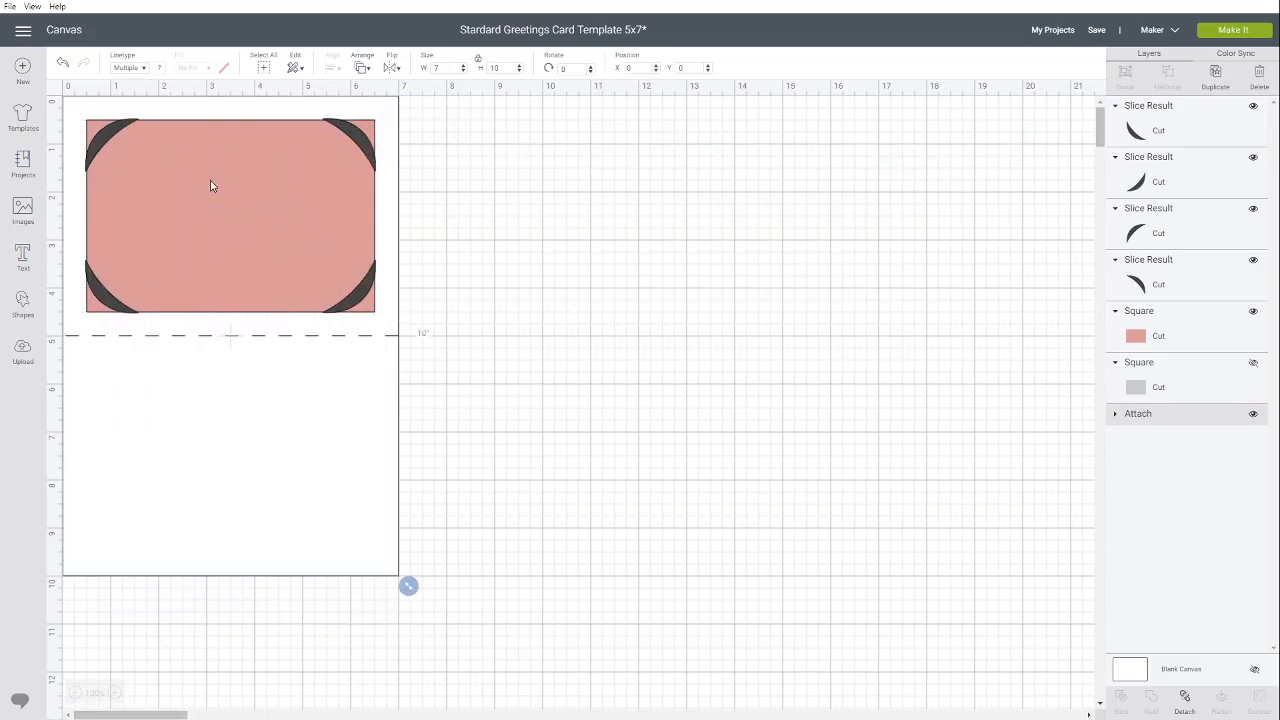
click(563, 216)
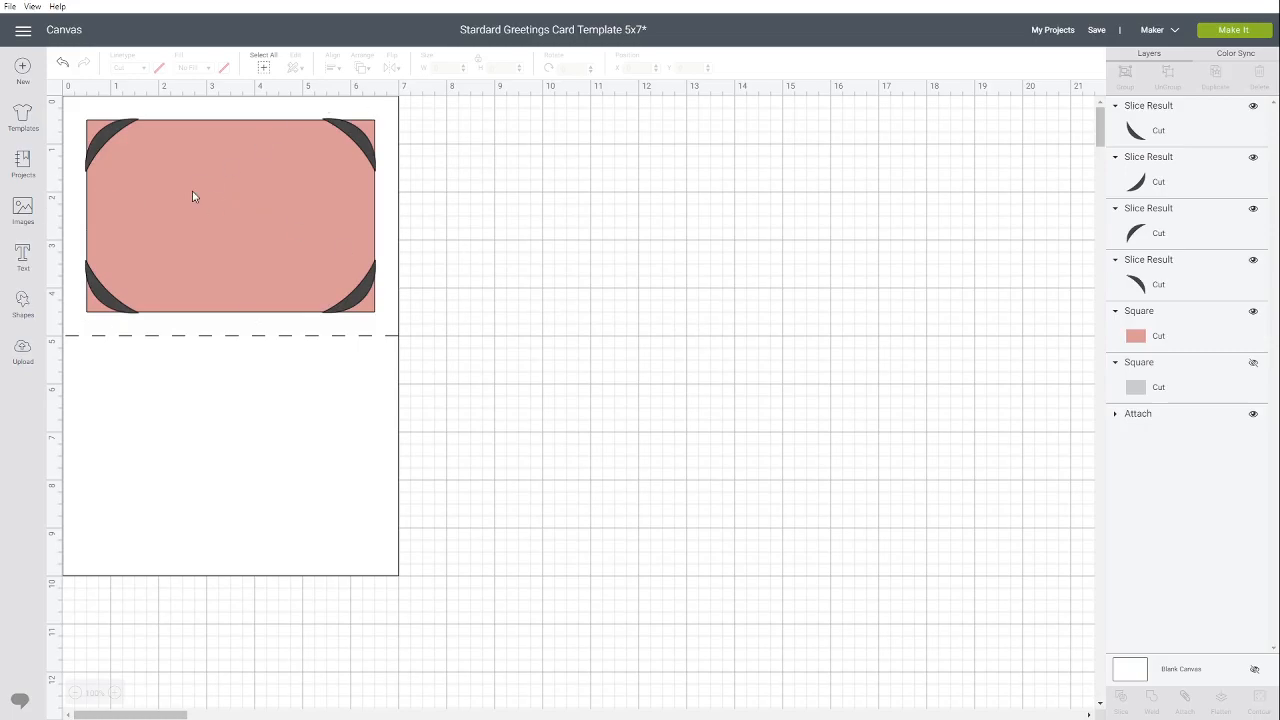
click(362, 148)
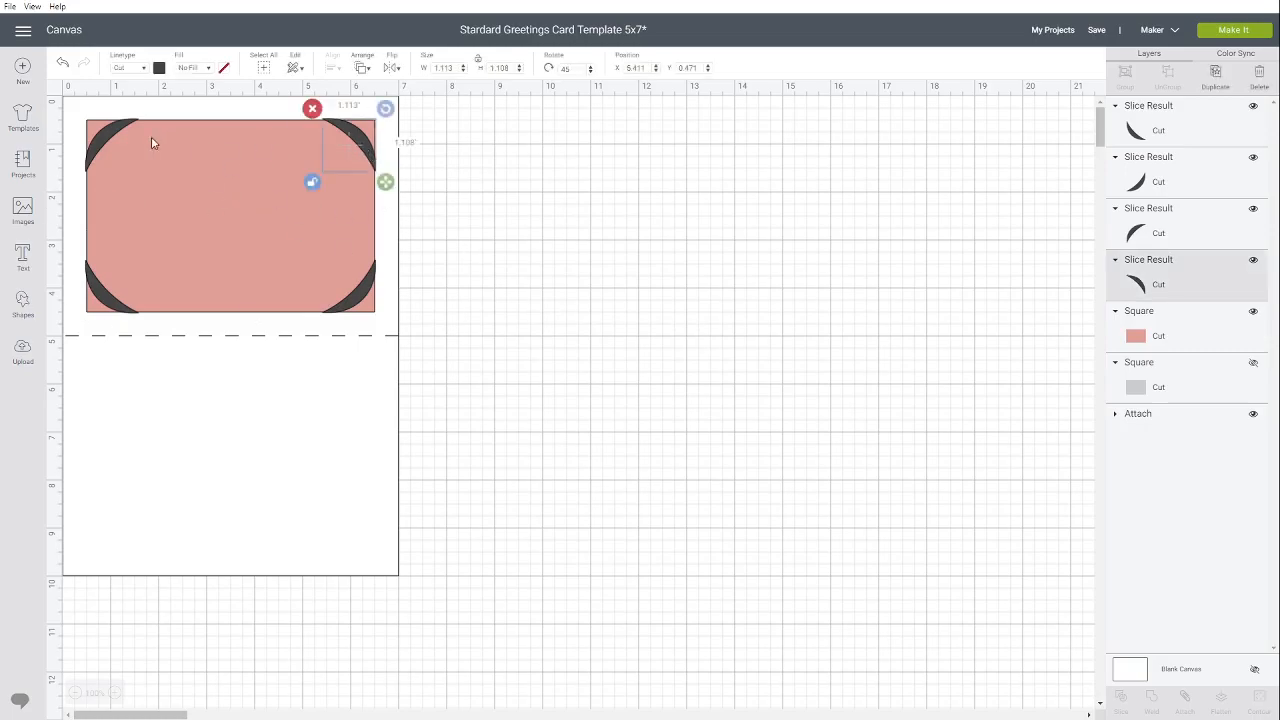
shift+click(103, 147)
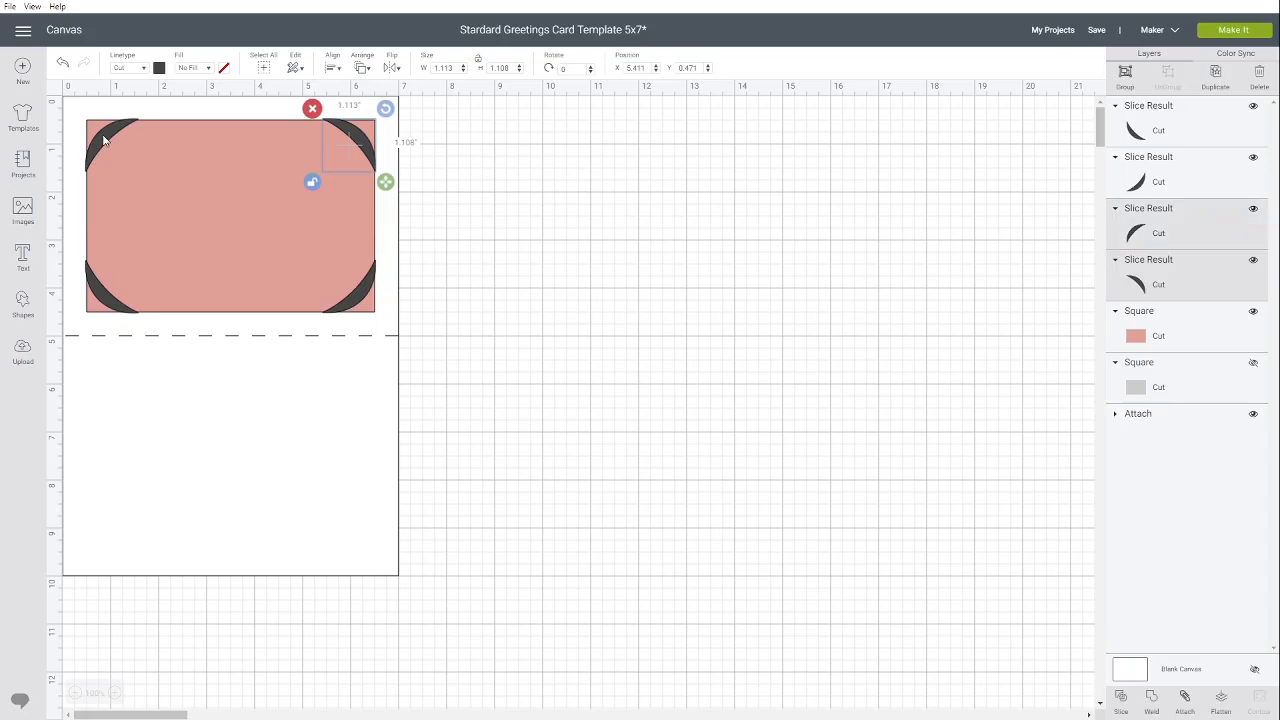
shift+click(106, 302)
shift+click(361, 297)
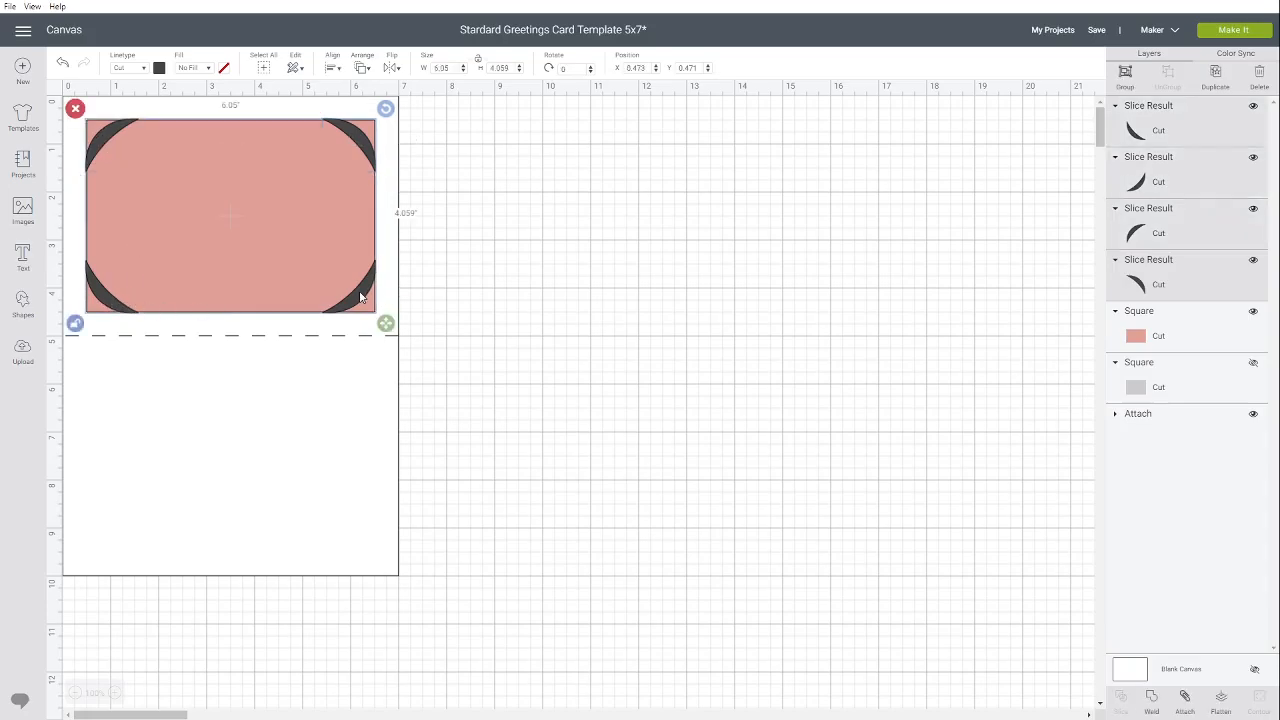
click(529, 268)
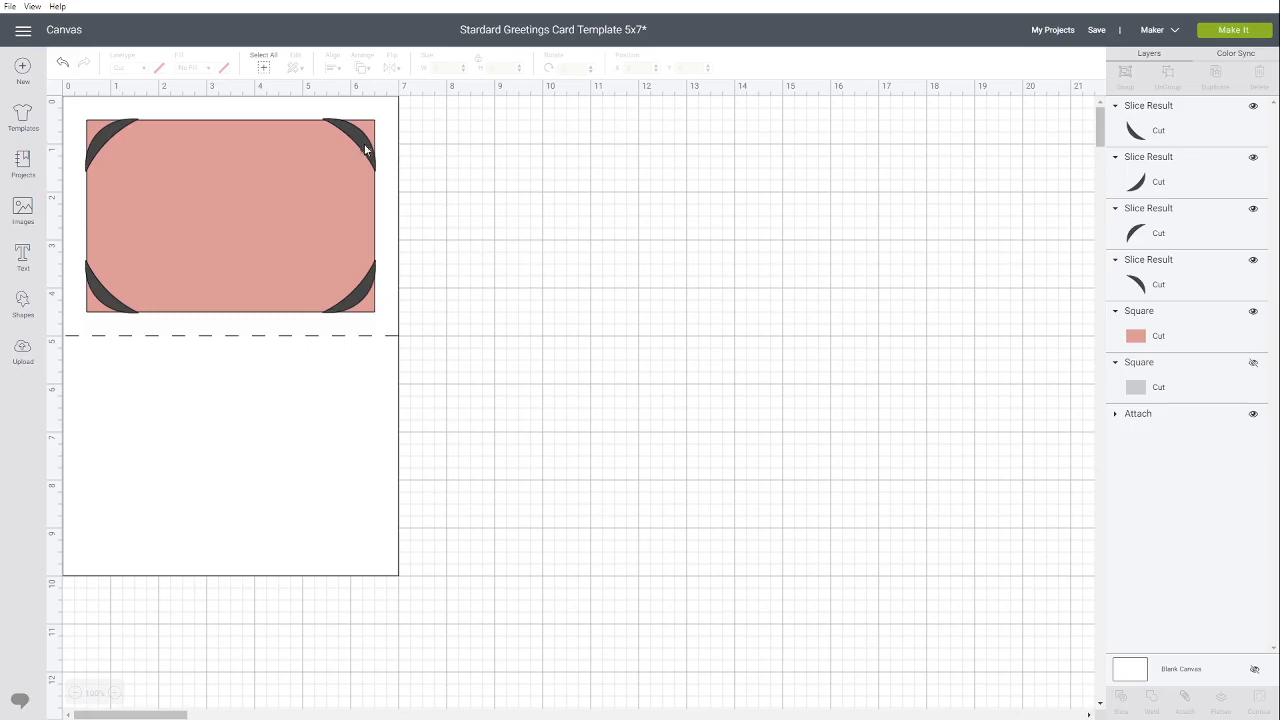
Hide the pink rectangle so only the crescents remain on the card base
click(1254, 316)
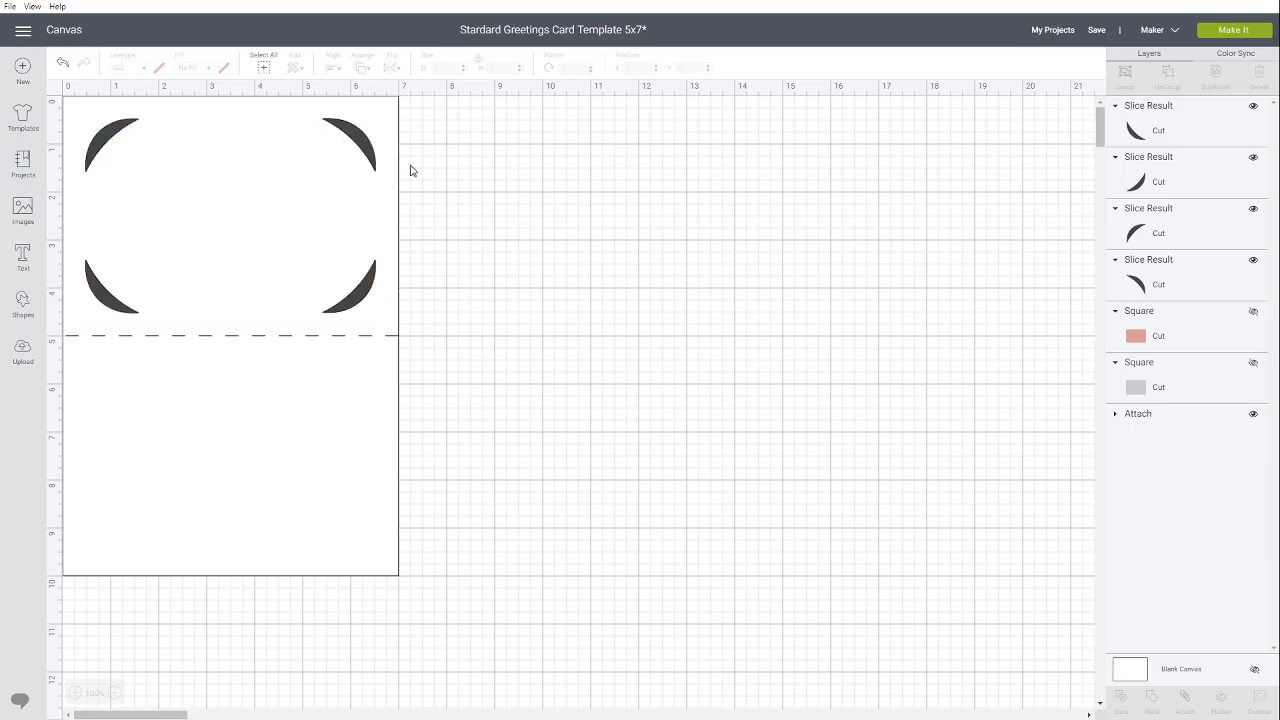
click(362, 142)
shift+click(108, 139)
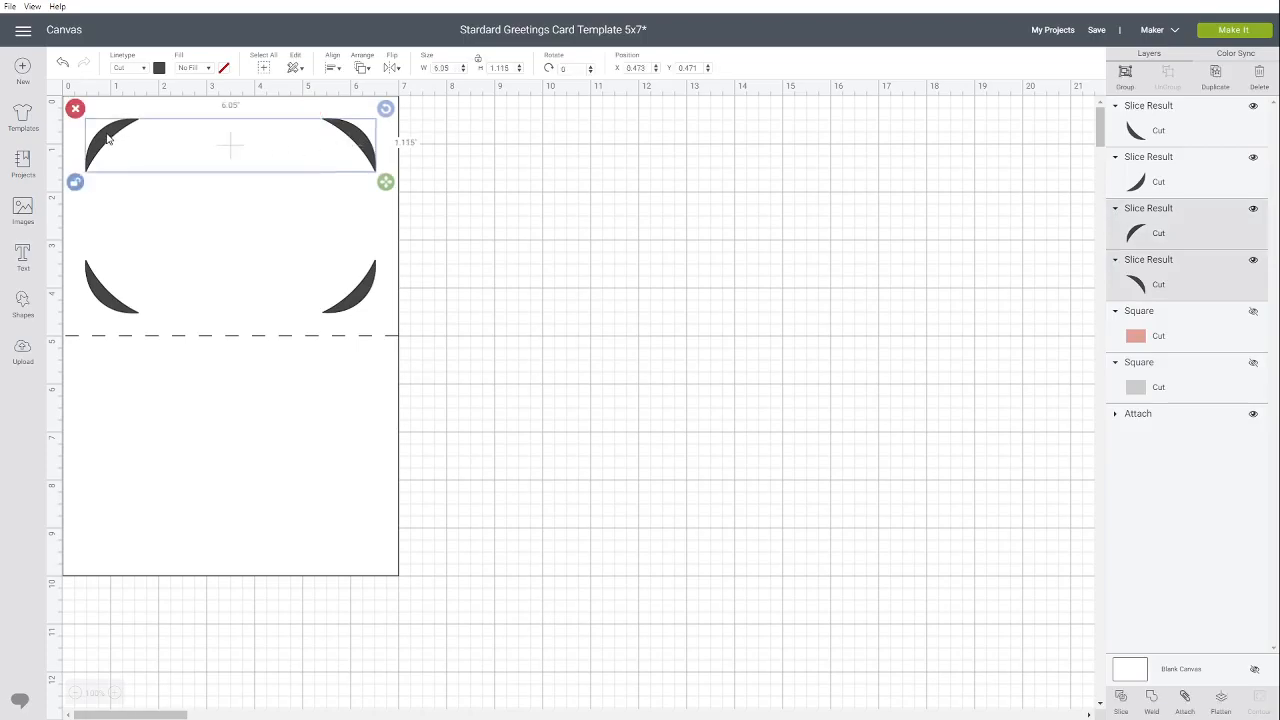
shift+click(110, 300)
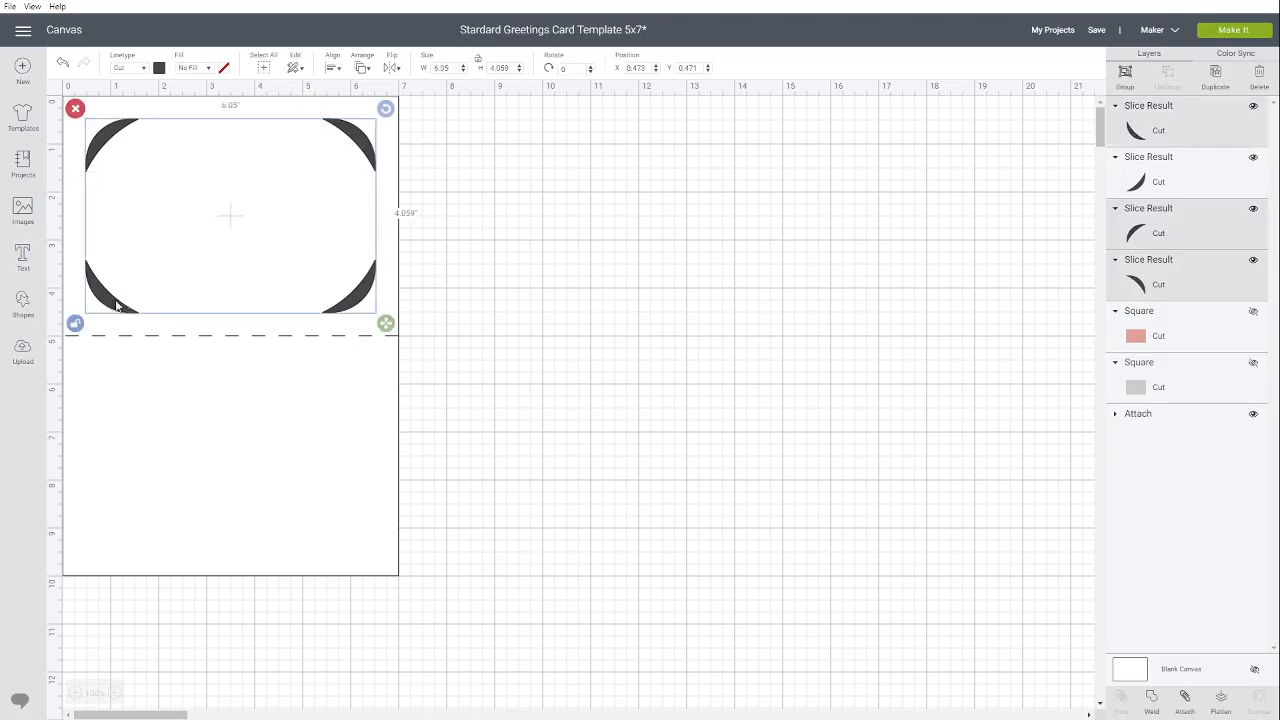
shift+click(357, 300)
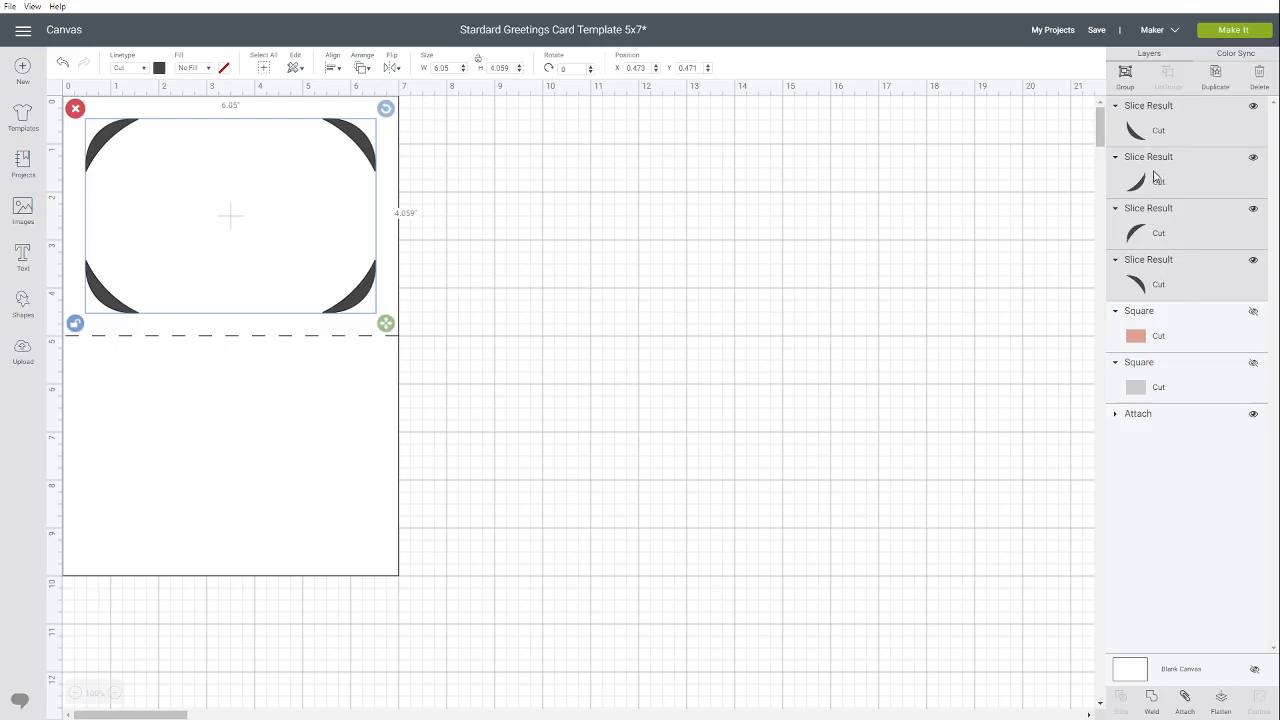
click(651, 231)
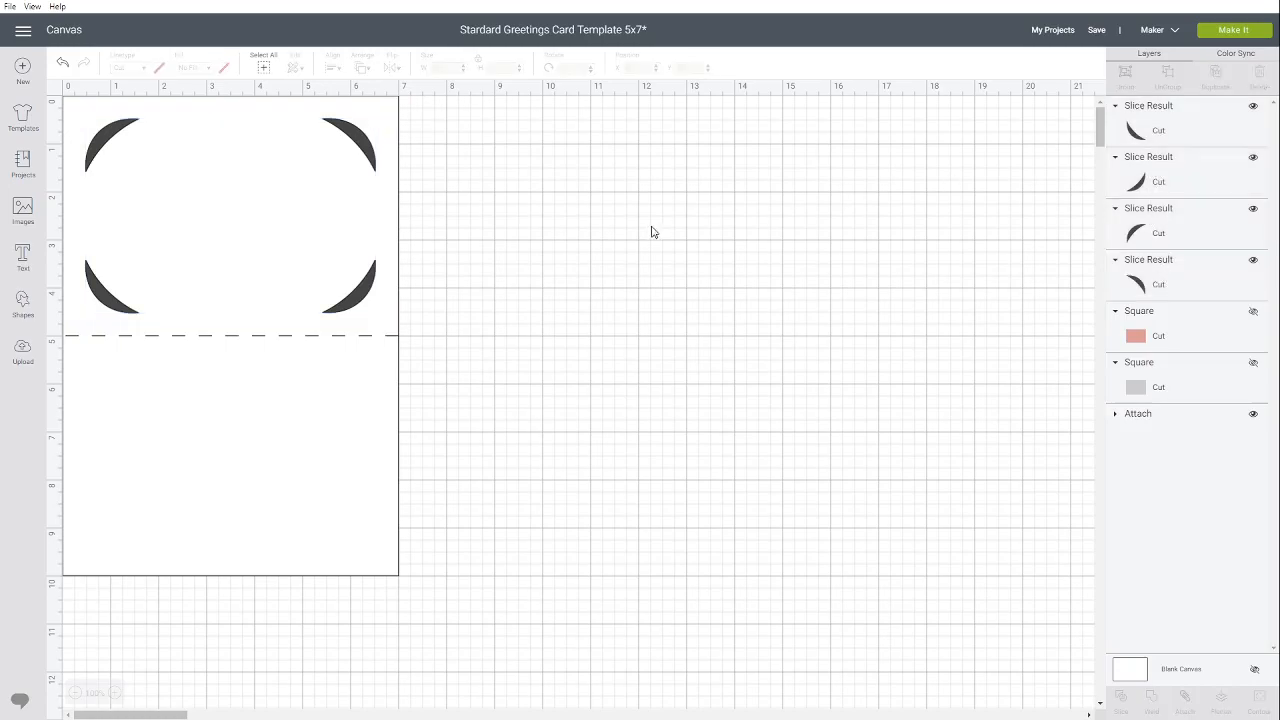
Weld the four corner crescents into a single shape
click(1201, 129)
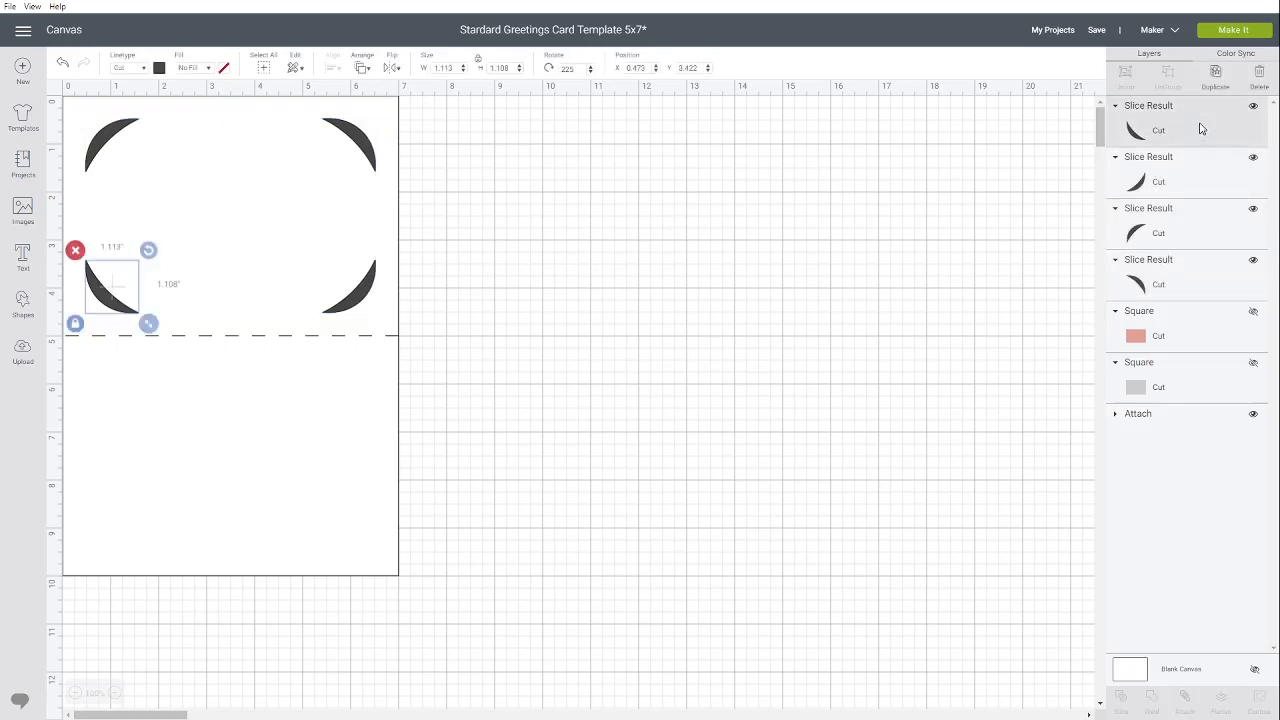
shift+click(1190, 182)
shift+click(1192, 230)
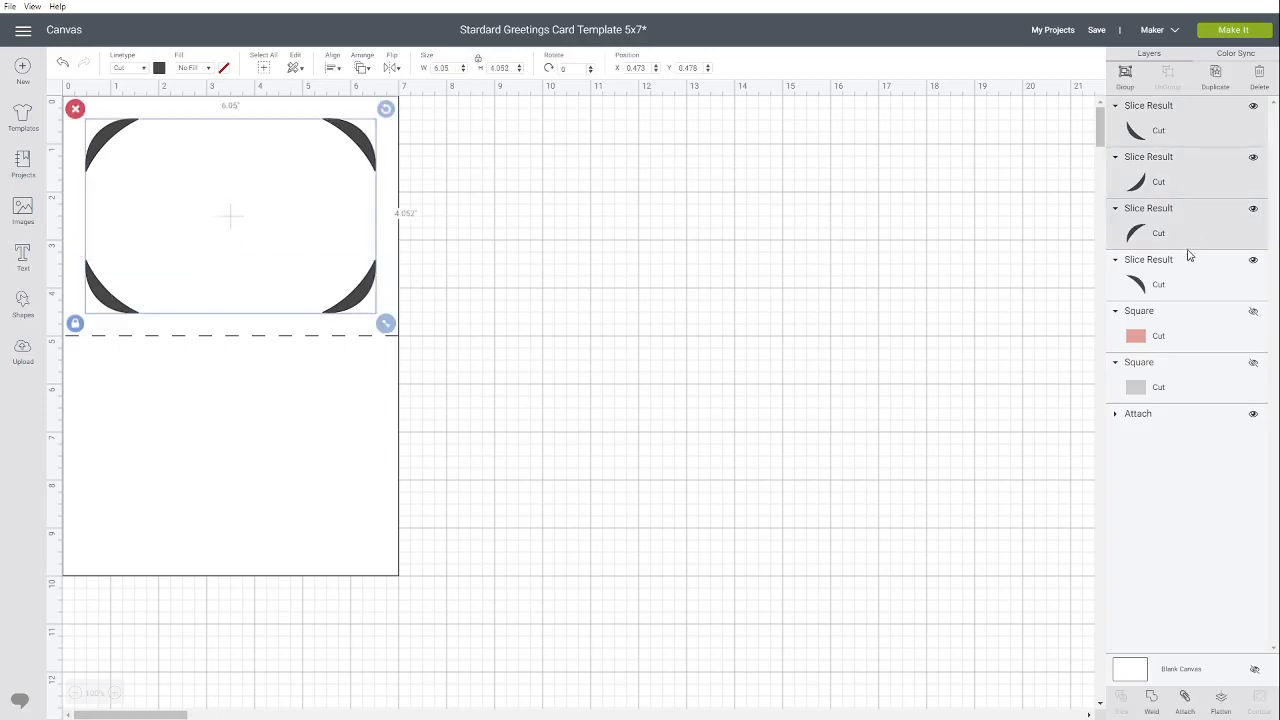
shift+click(1189, 268)
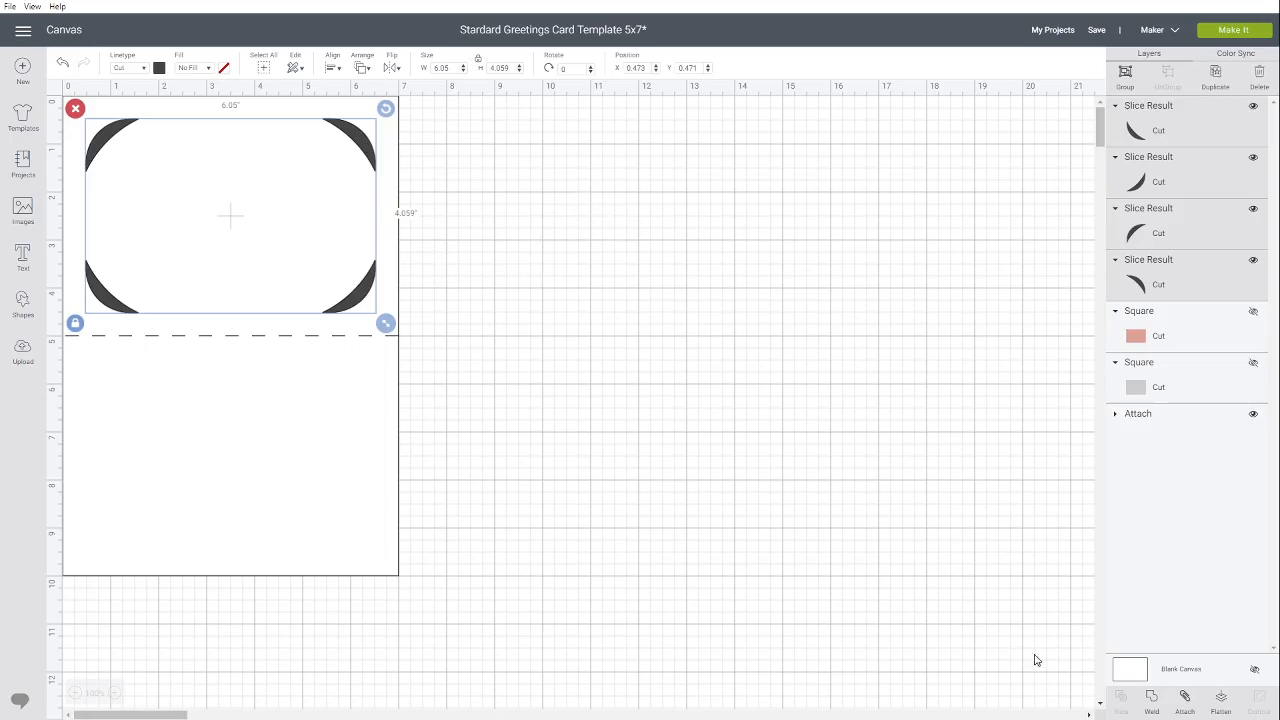
click(1153, 700)
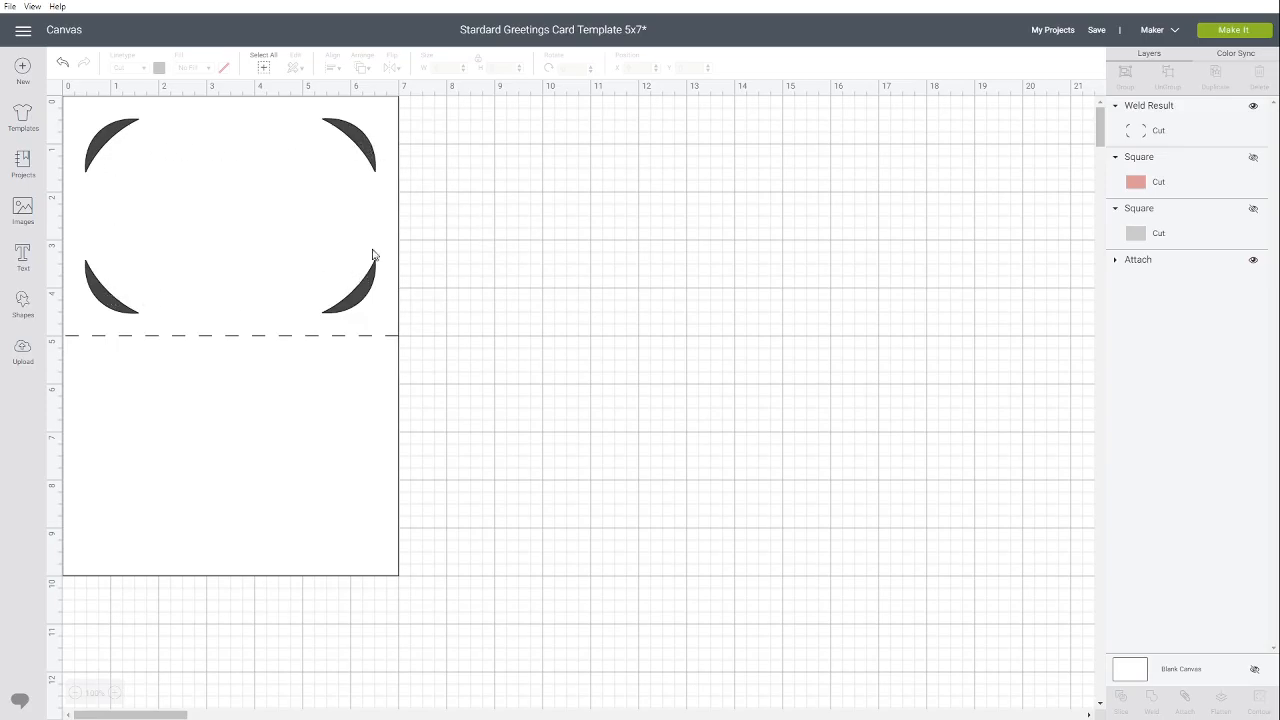
Detach the score line from the white card base square
click(1176, 135)
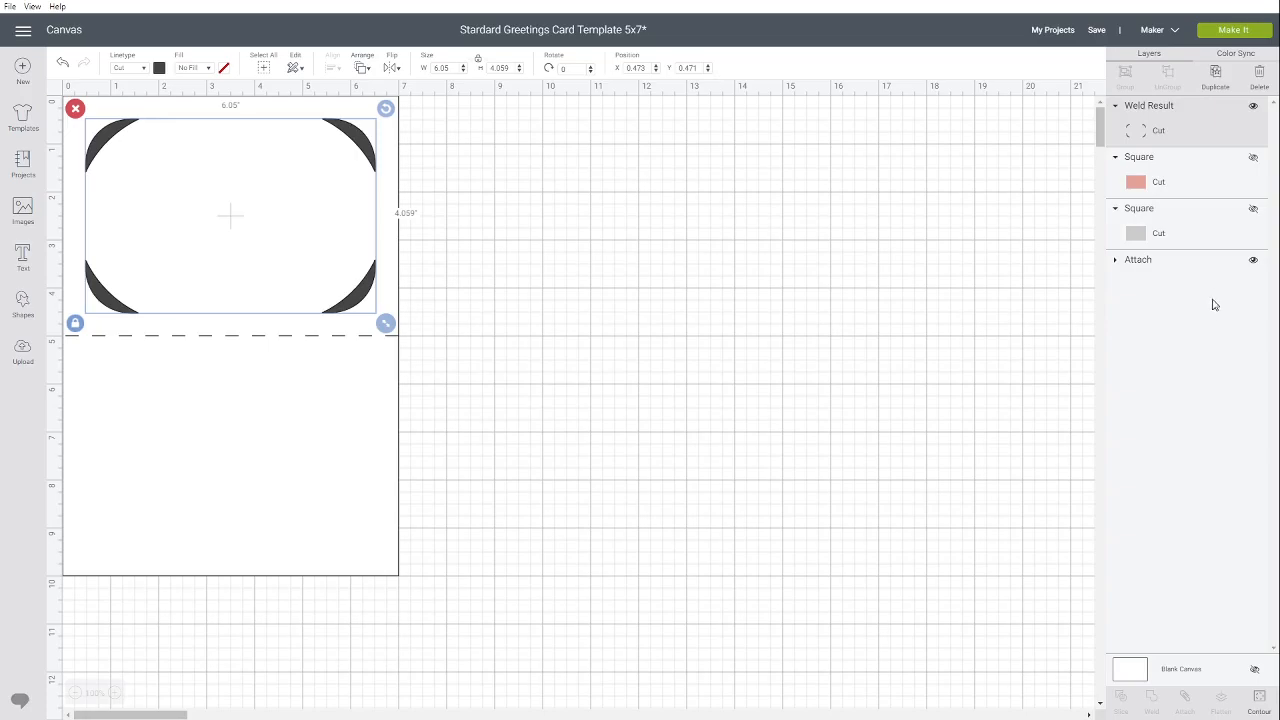
click(1146, 260)
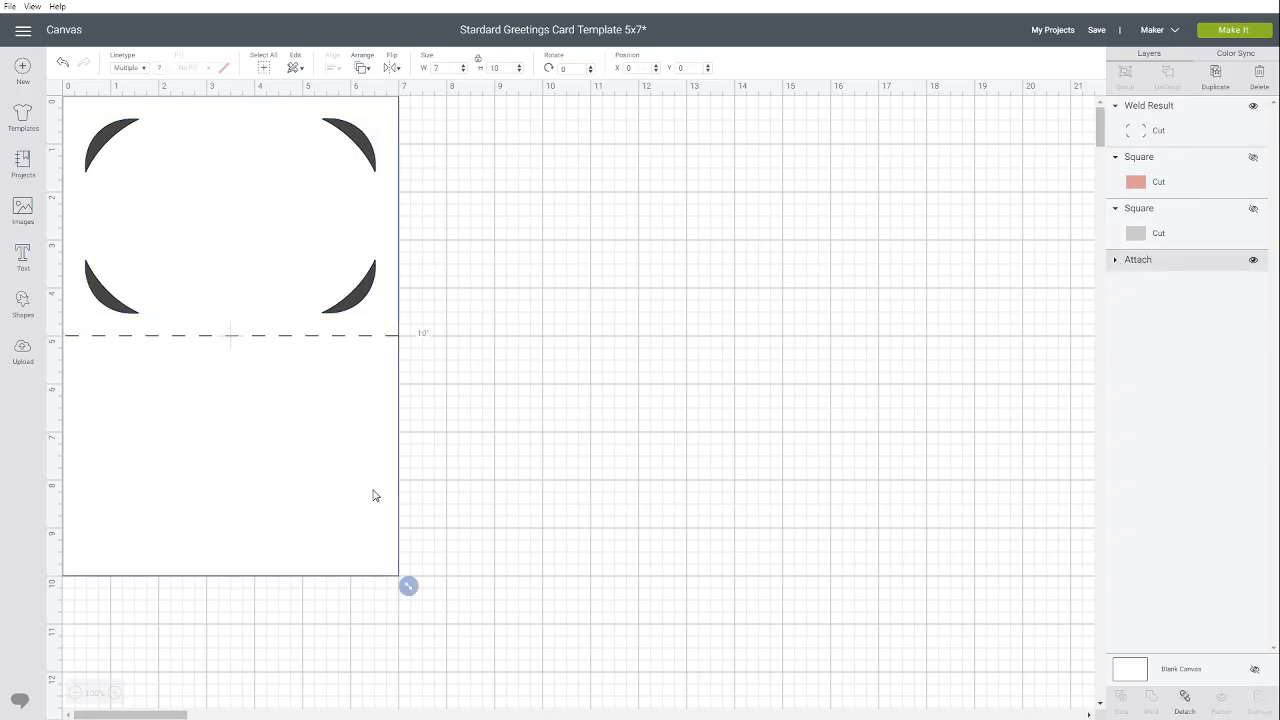
click(1115, 260)
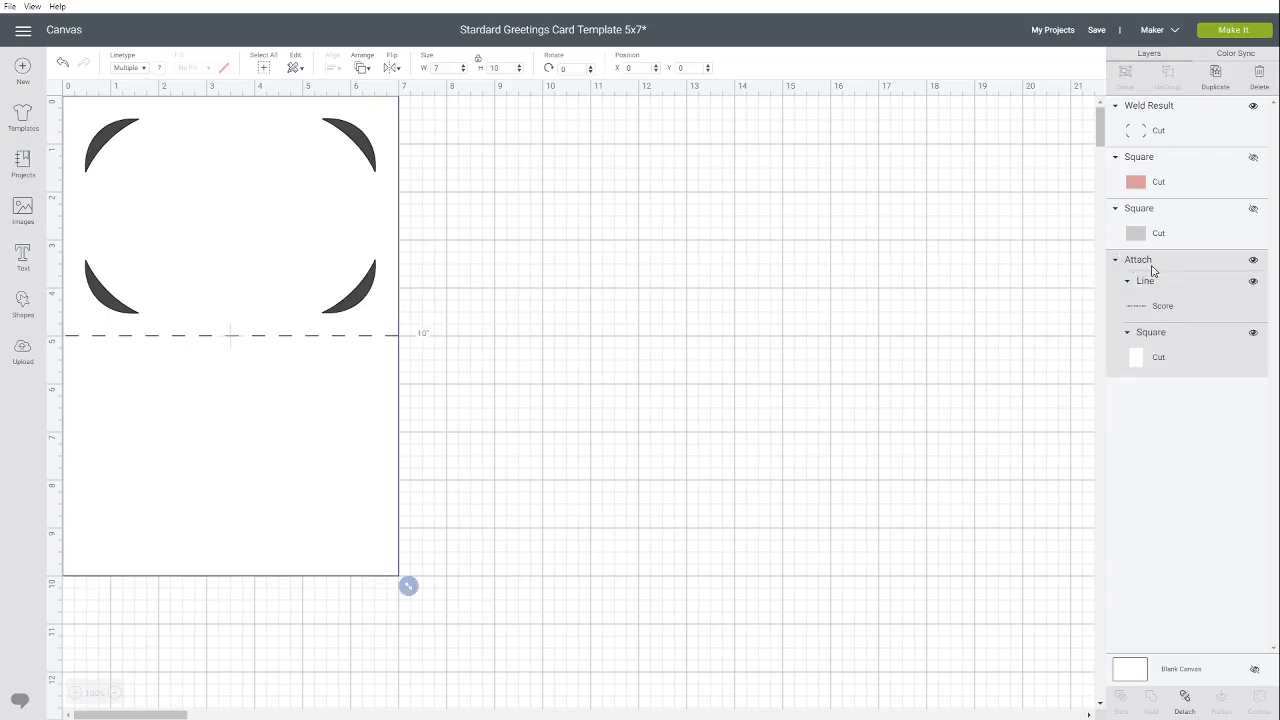
click(1184, 697)
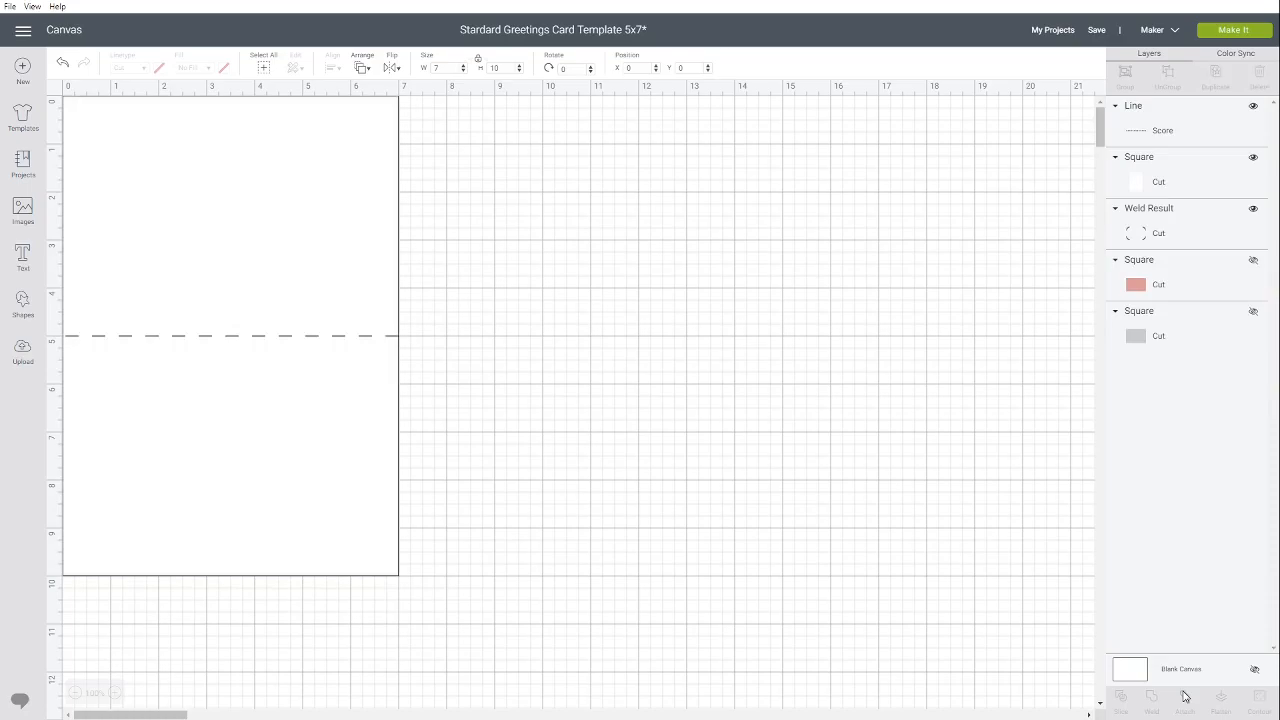
Send the white card base square to the back, behind the welded crescents
click(341, 456)
click(364, 68)
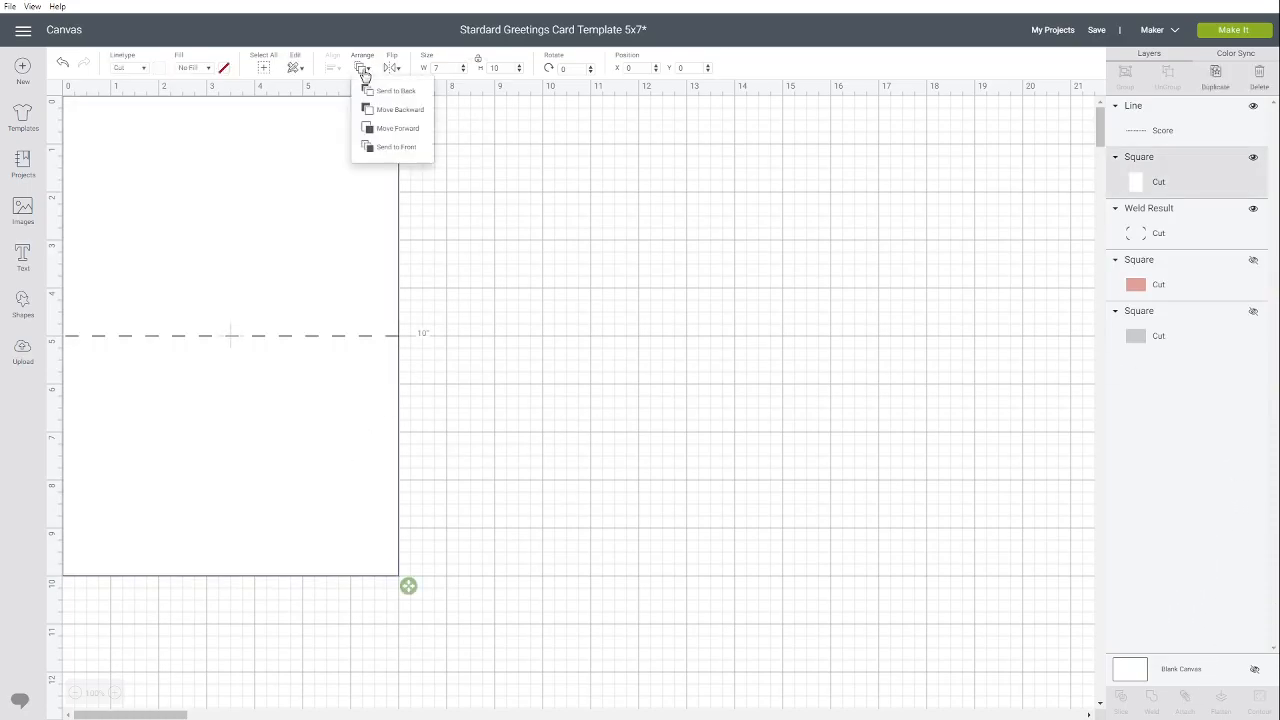
click(378, 94)
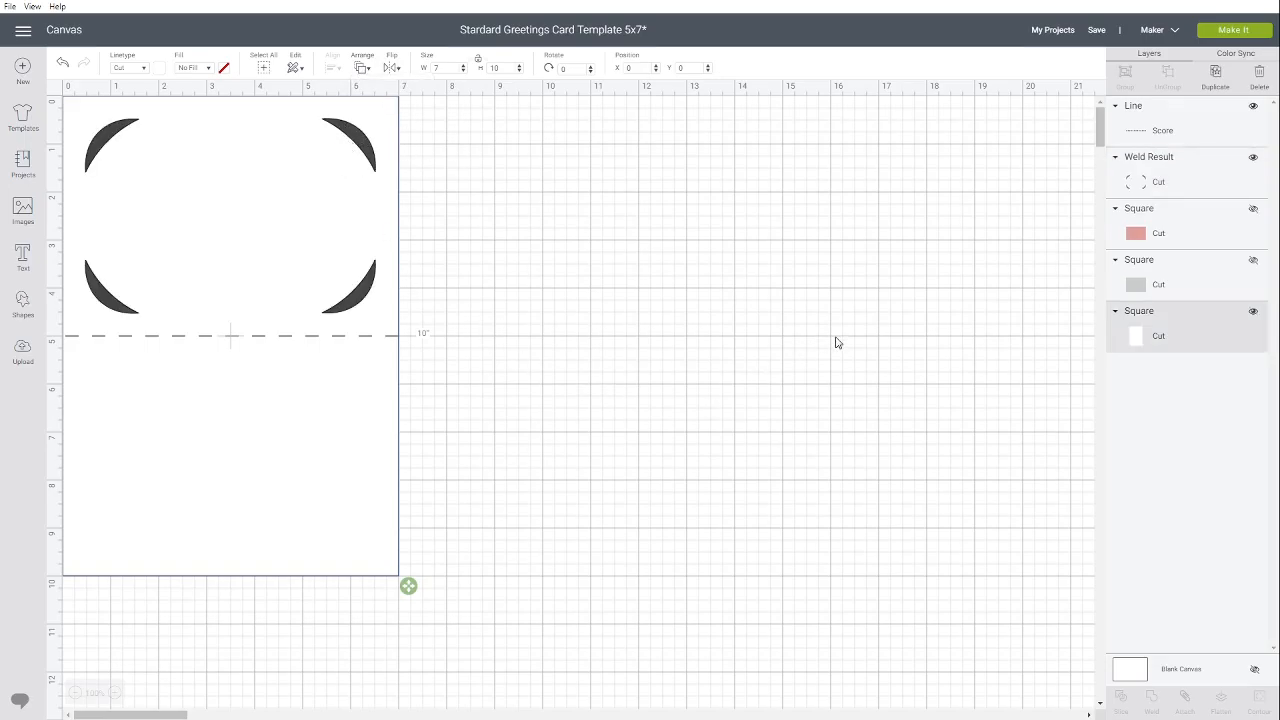
Slice the welded crescents out of the white card base and move the dark pieces off the card to about X 10.1, Y 1.04
click(1200, 186)
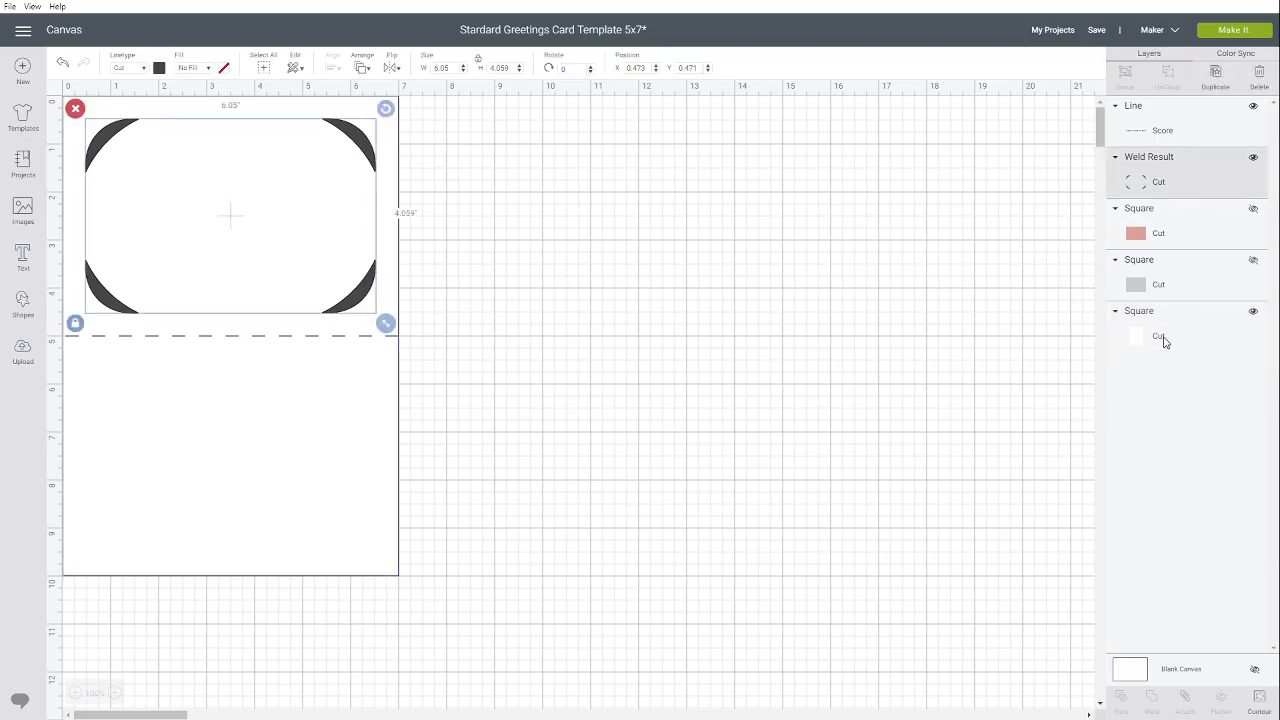
click(1170, 335)
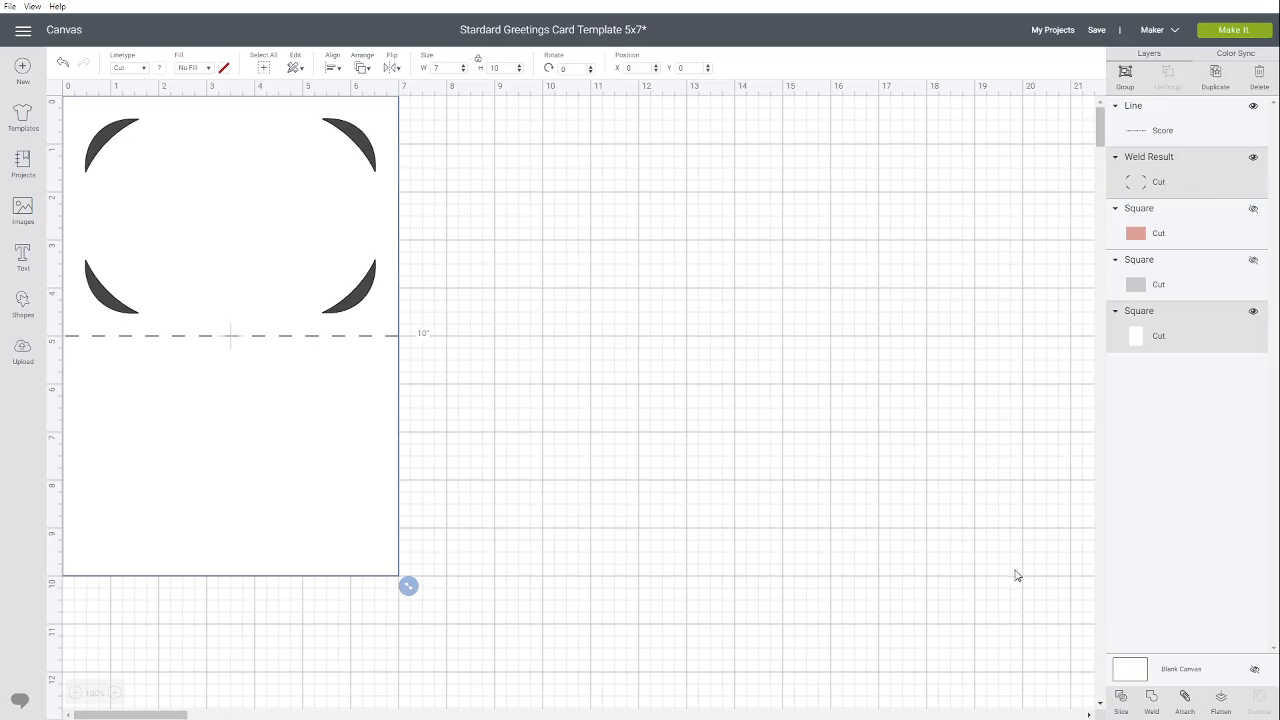
click(1122, 700)
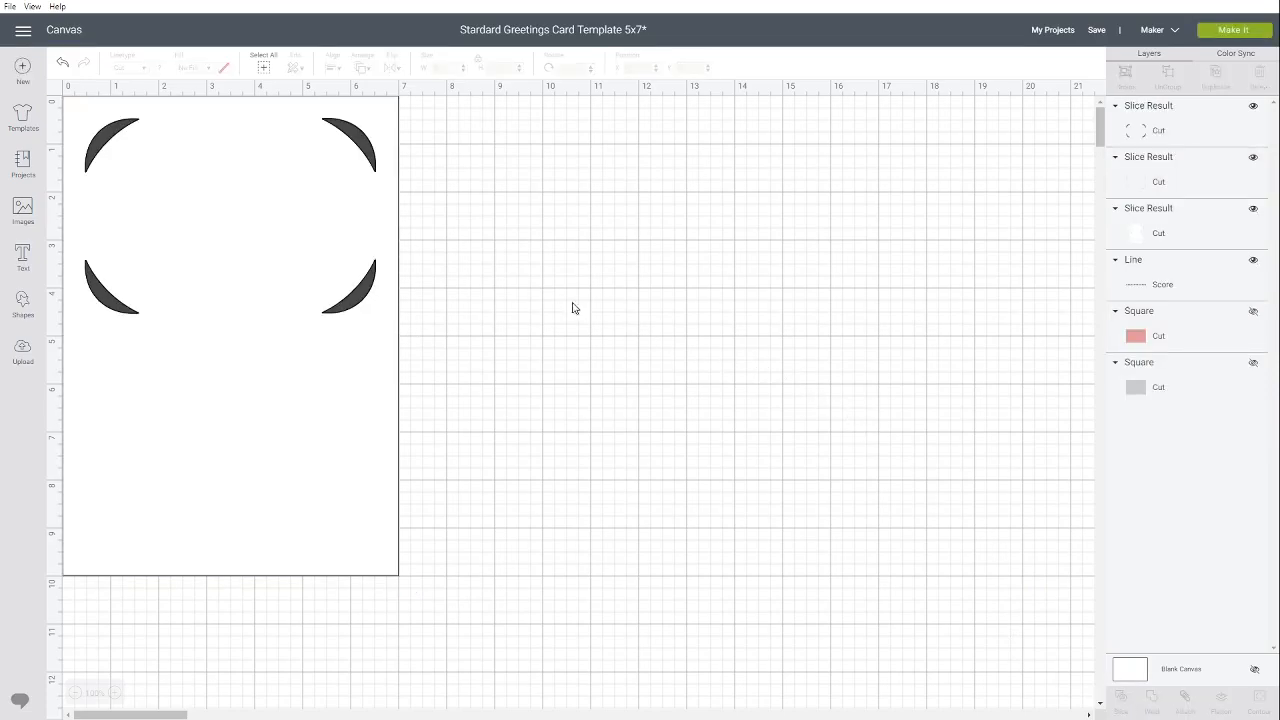
drag(362, 293, 826, 320)
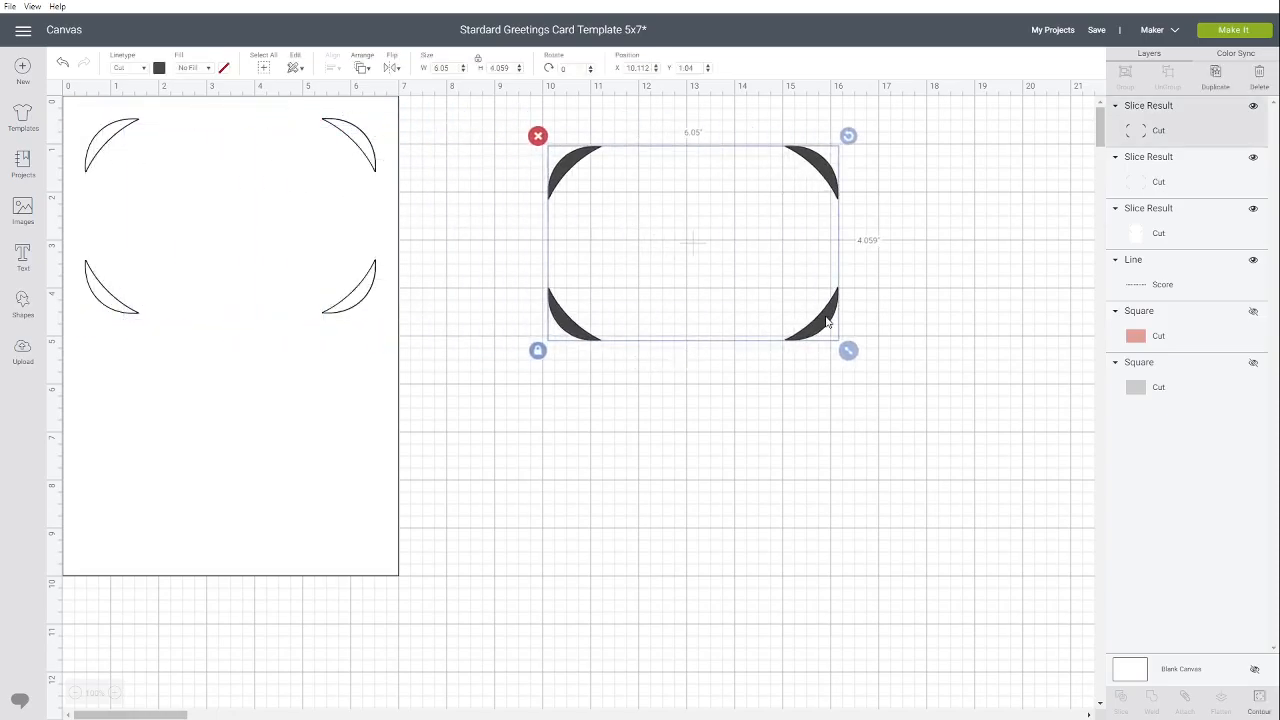
Delete the dark crescent pieces, then move the loose white crescent slice off the card and delete it too
click(538, 137)
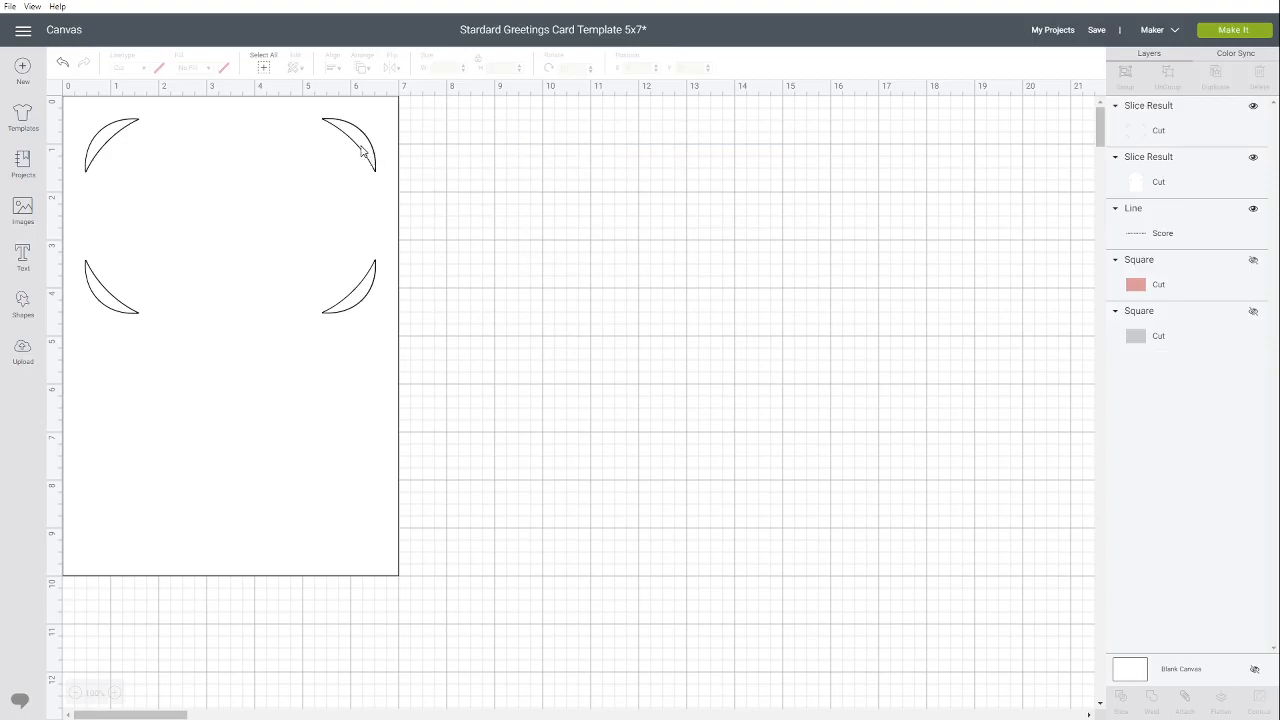
drag(290, 209, 730, 242)
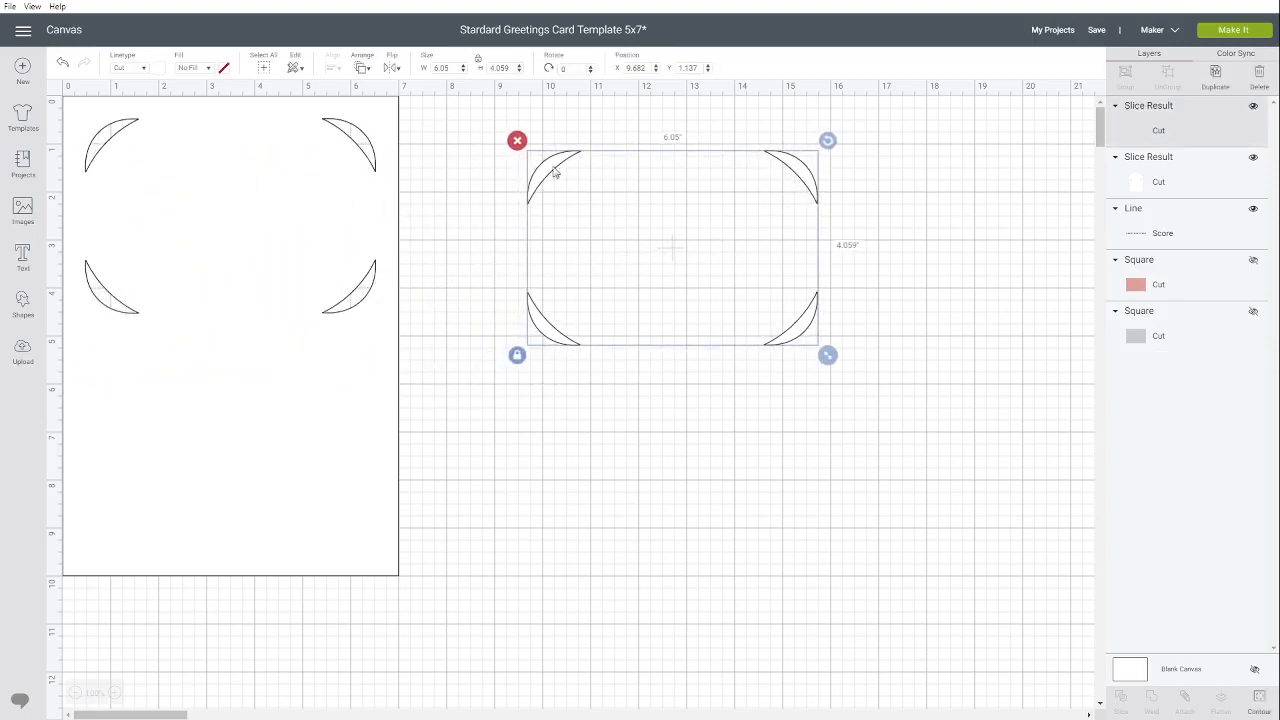
click(517, 140)
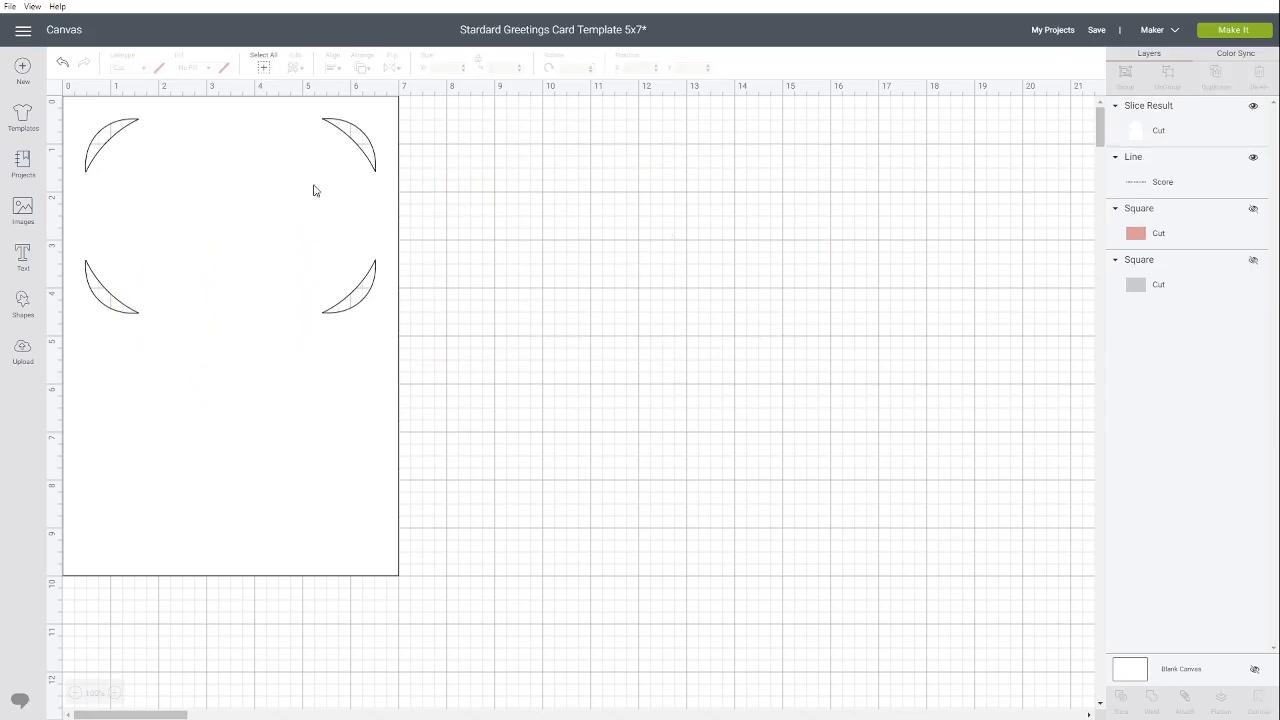
Send the sliced card base behind the score line and attach the two together
mouse_move(246, 207)
mouse_down()
mouse_move(689, 272)
mouse_move(677, 274)
mouse_move(680, 254)
mouse_move(391, 260)
mouse_move(240, 197)
mouse_up()
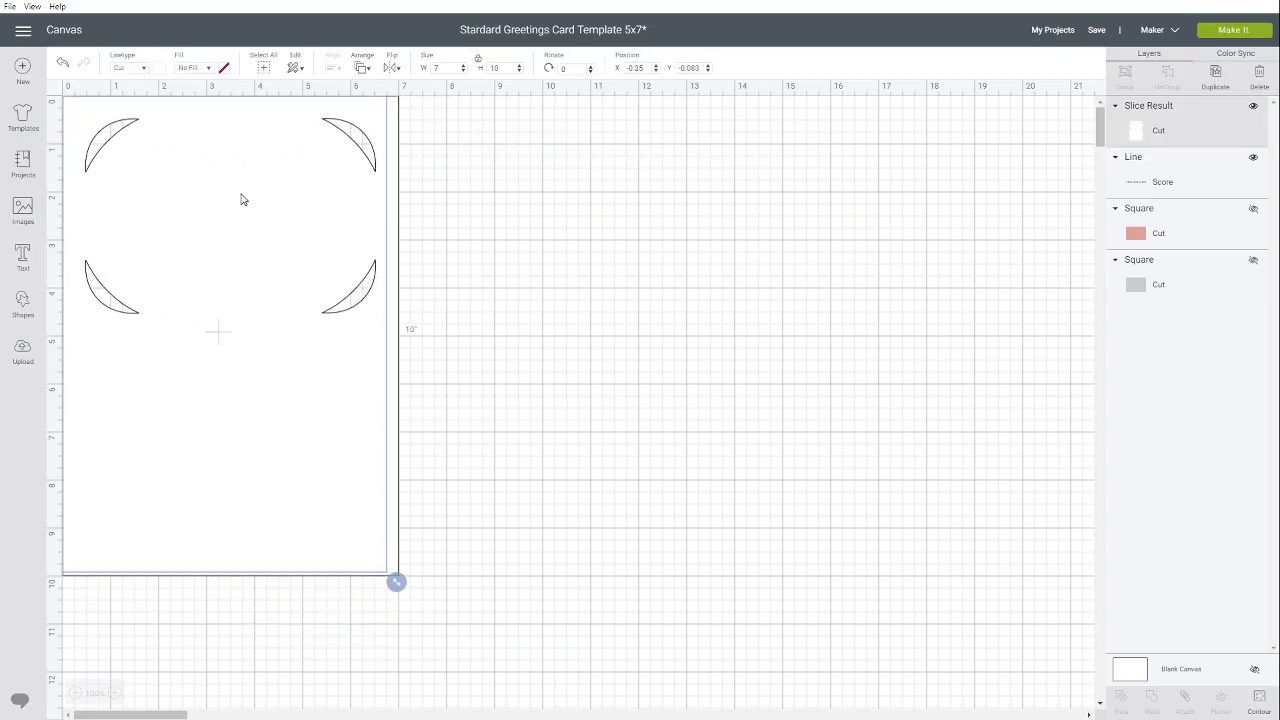
click(368, 67)
click(380, 90)
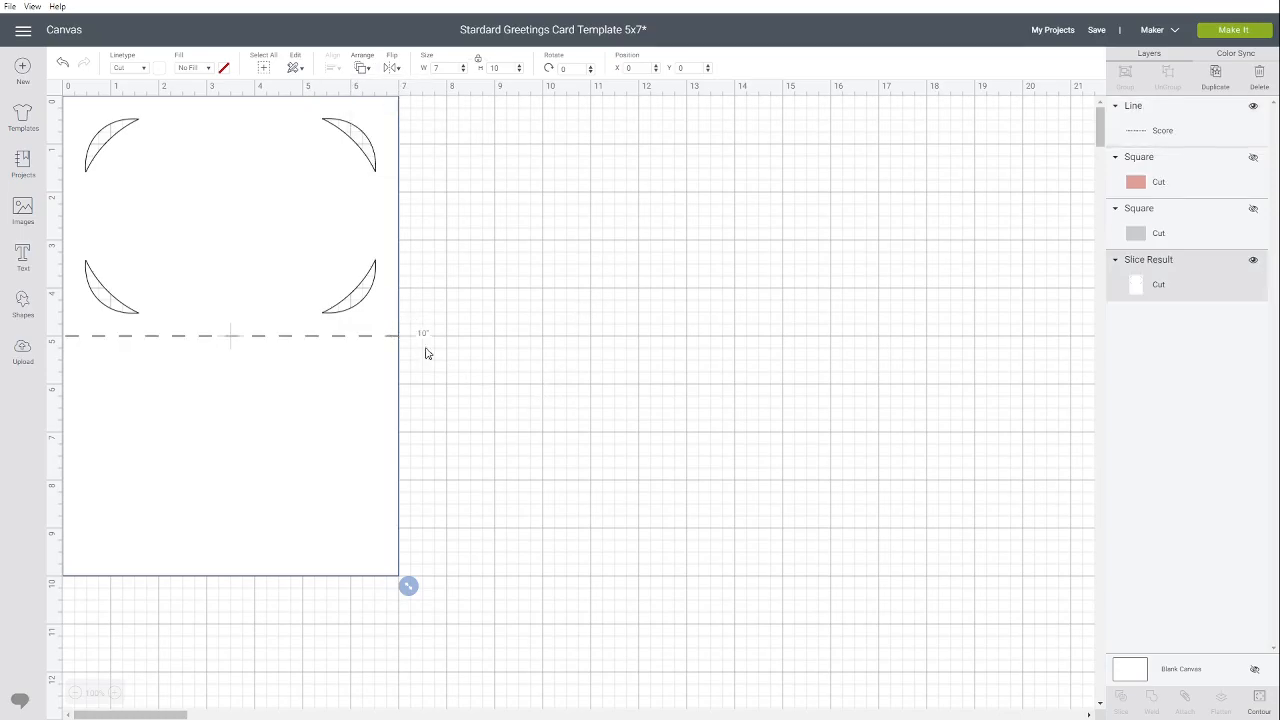
drag(438, 376, 366, 308)
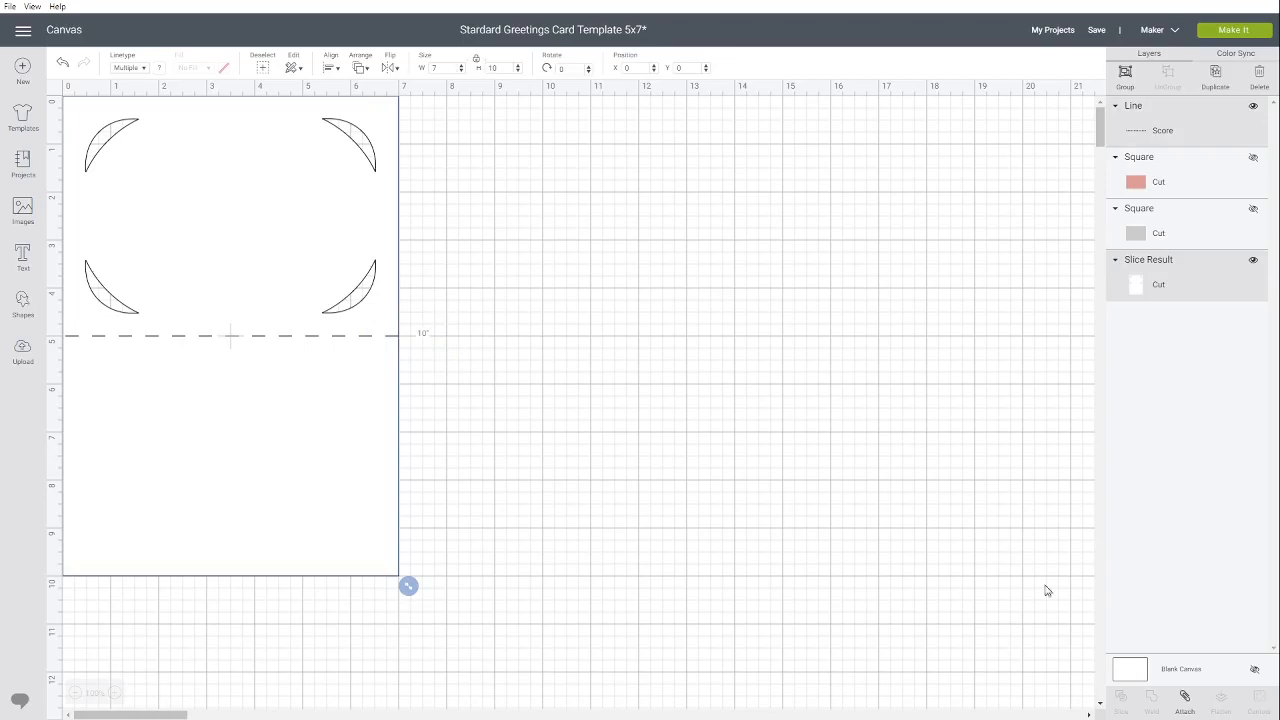
click(1186, 700)
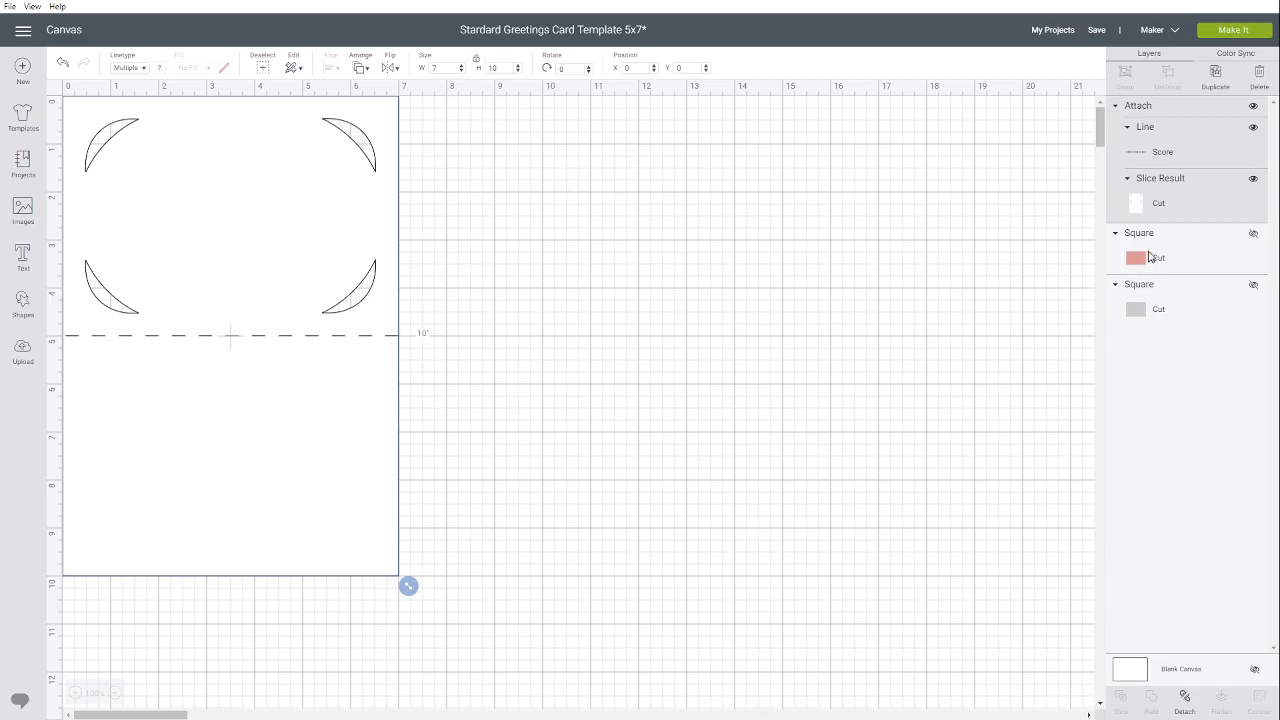
Unhide the red square and bring it to the front of the card base
click(1253, 234)
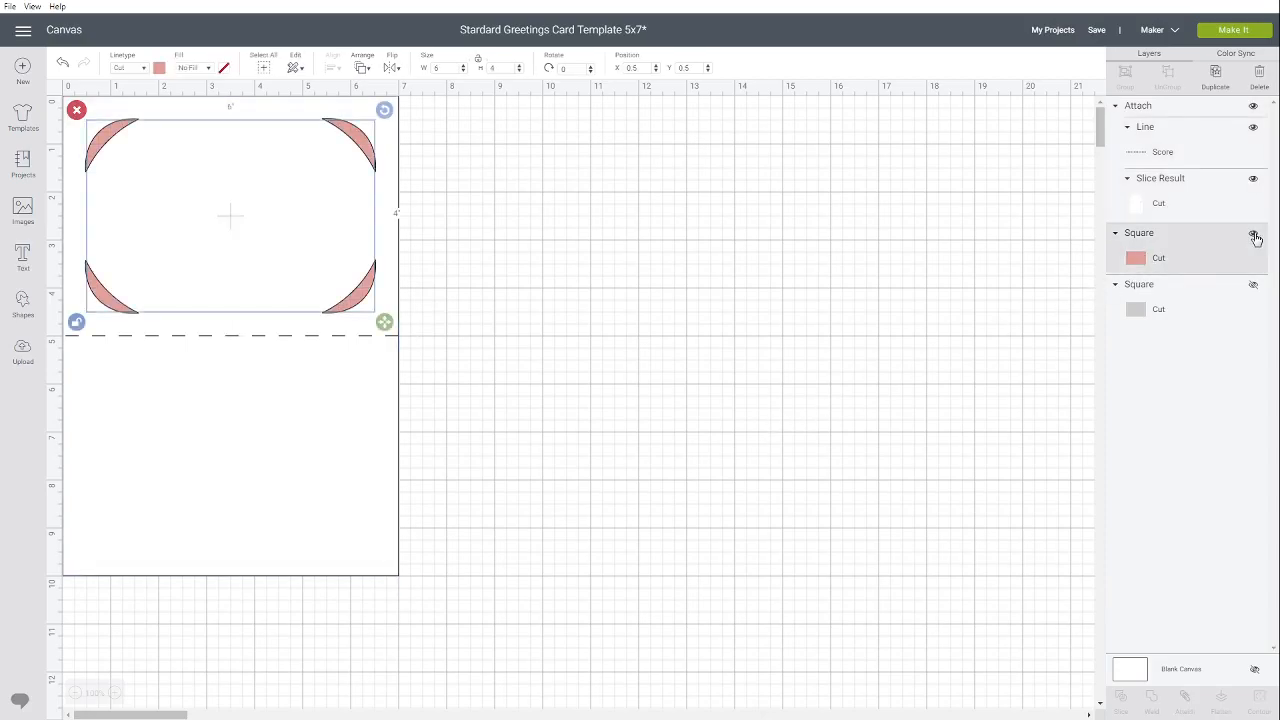
click(362, 67)
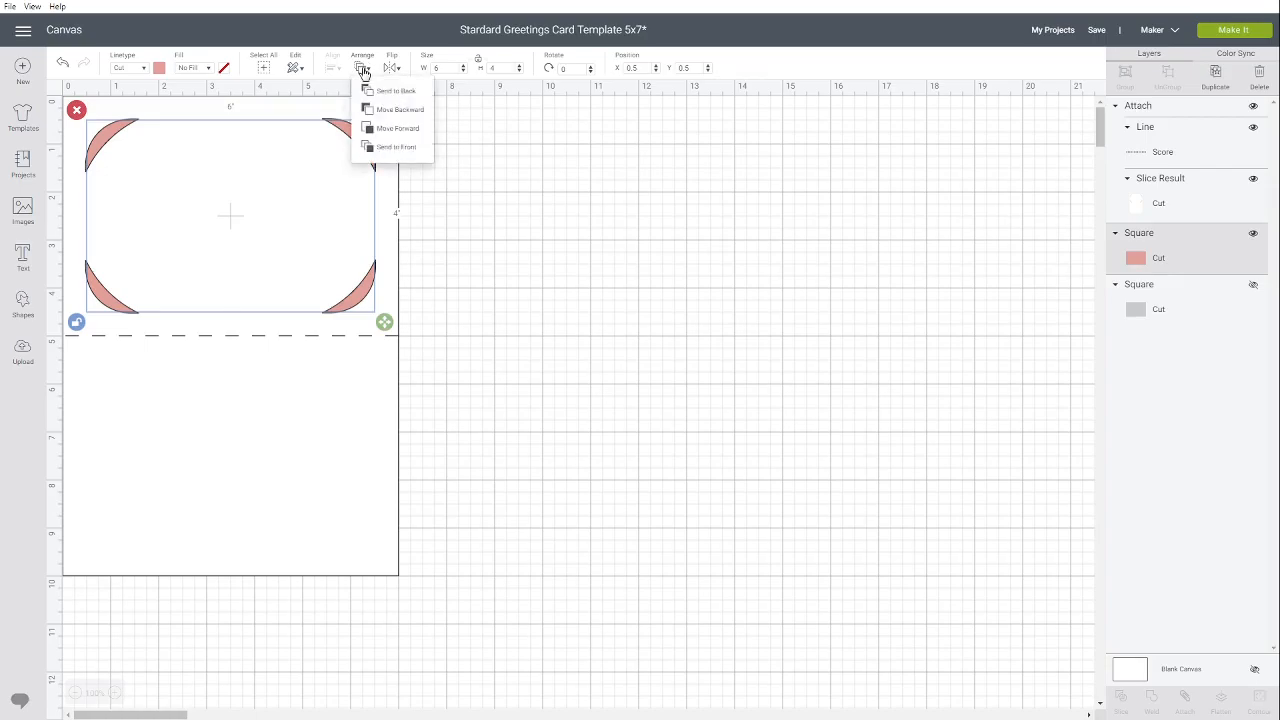
click(417, 147)
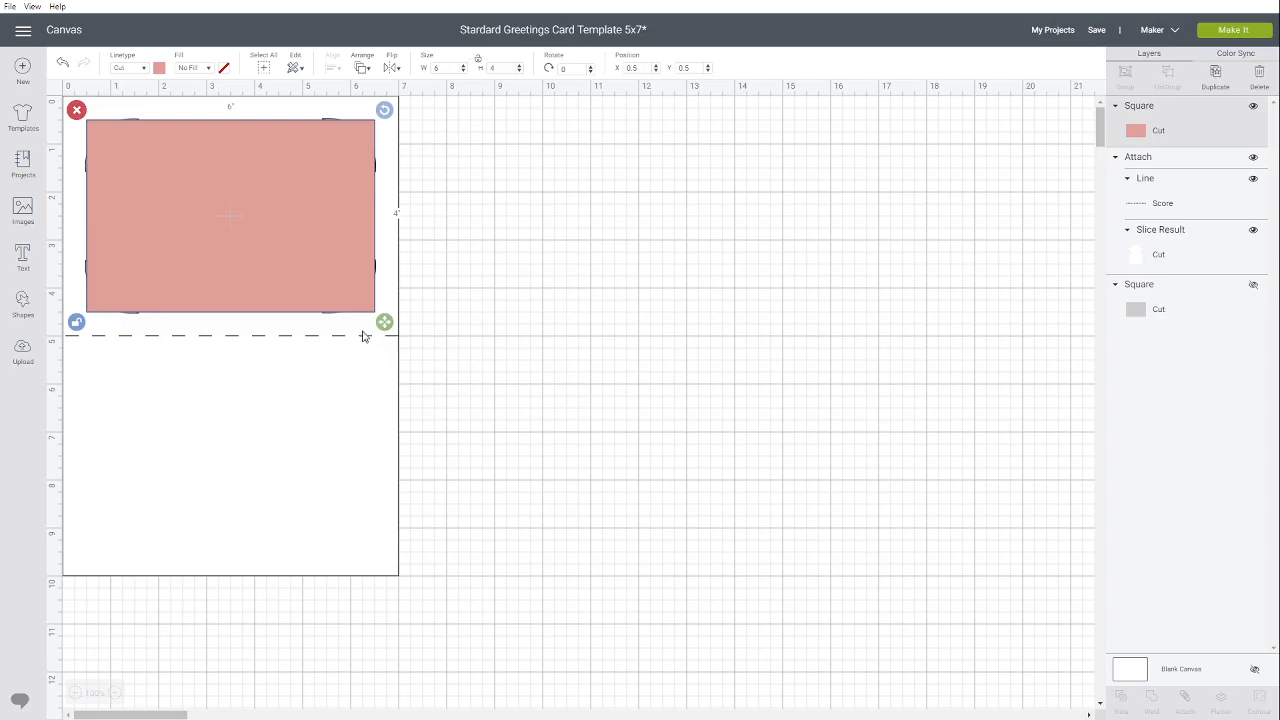
drag(234, 237, 659, 239)
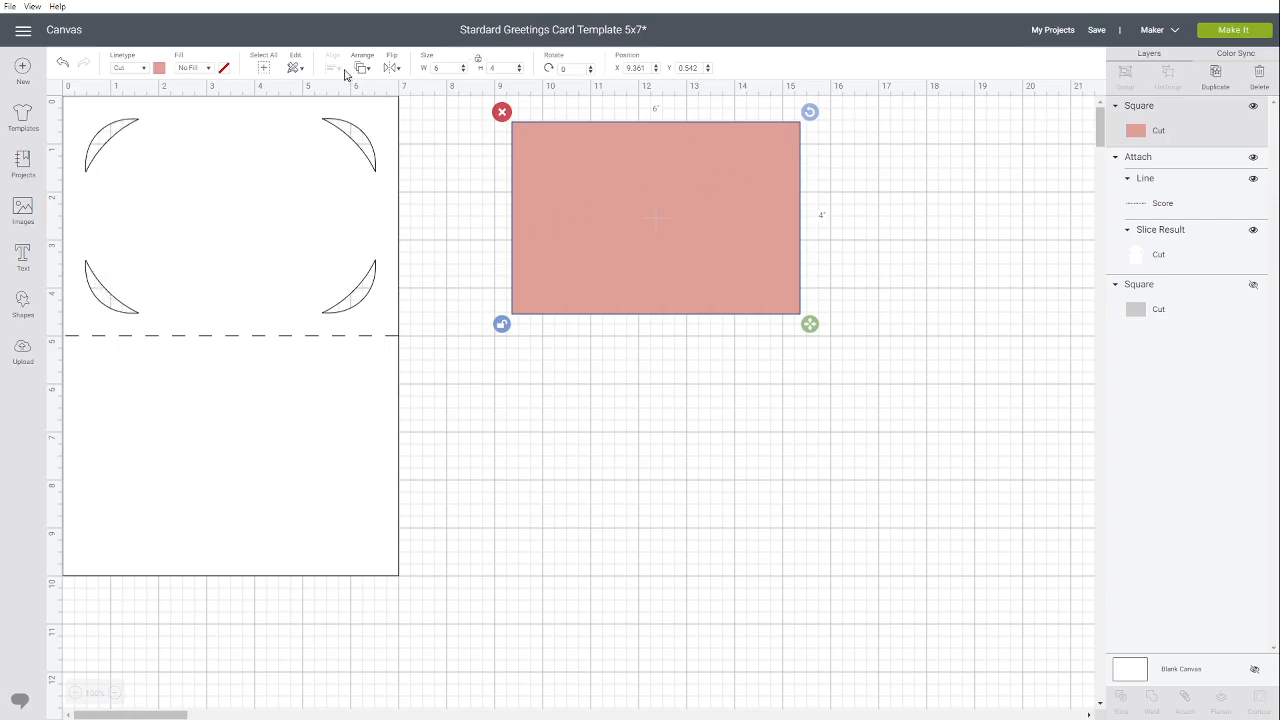
click(63, 66)
click(63, 66)
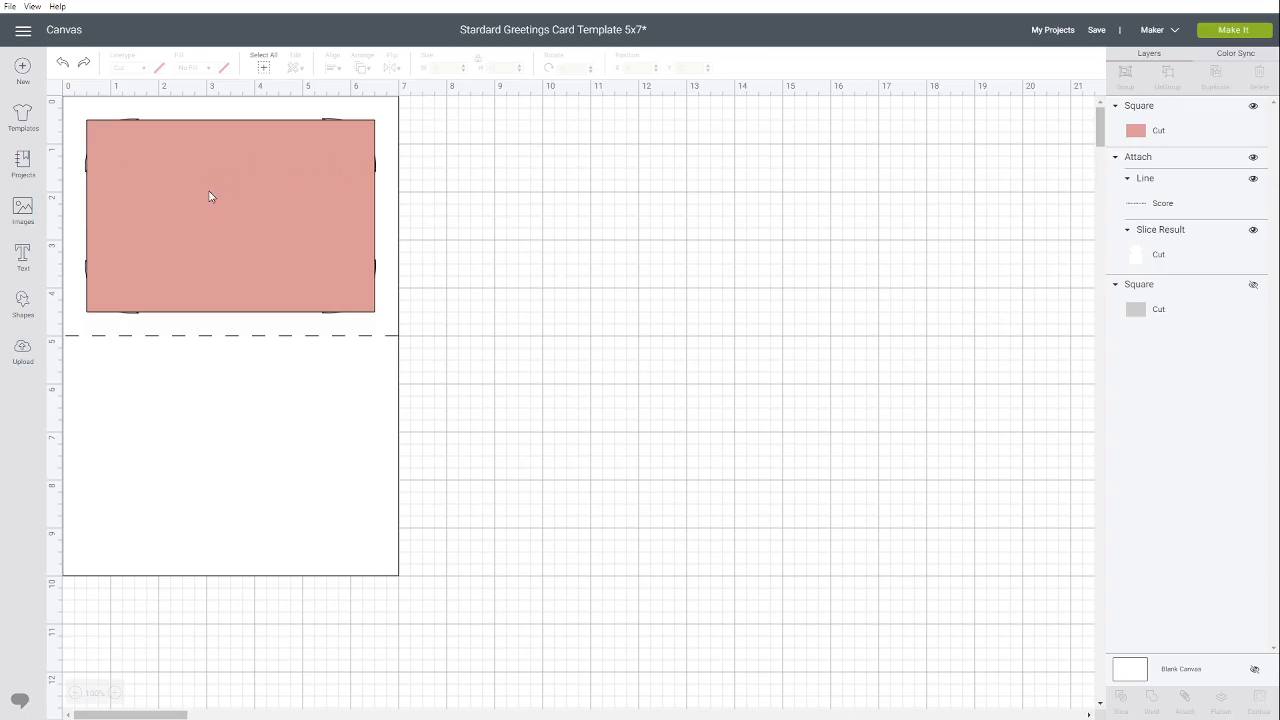
Move the red square off the card to about X 8.75, Y 0.67 and delete the hidden grey square
drag(226, 197, 623, 207)
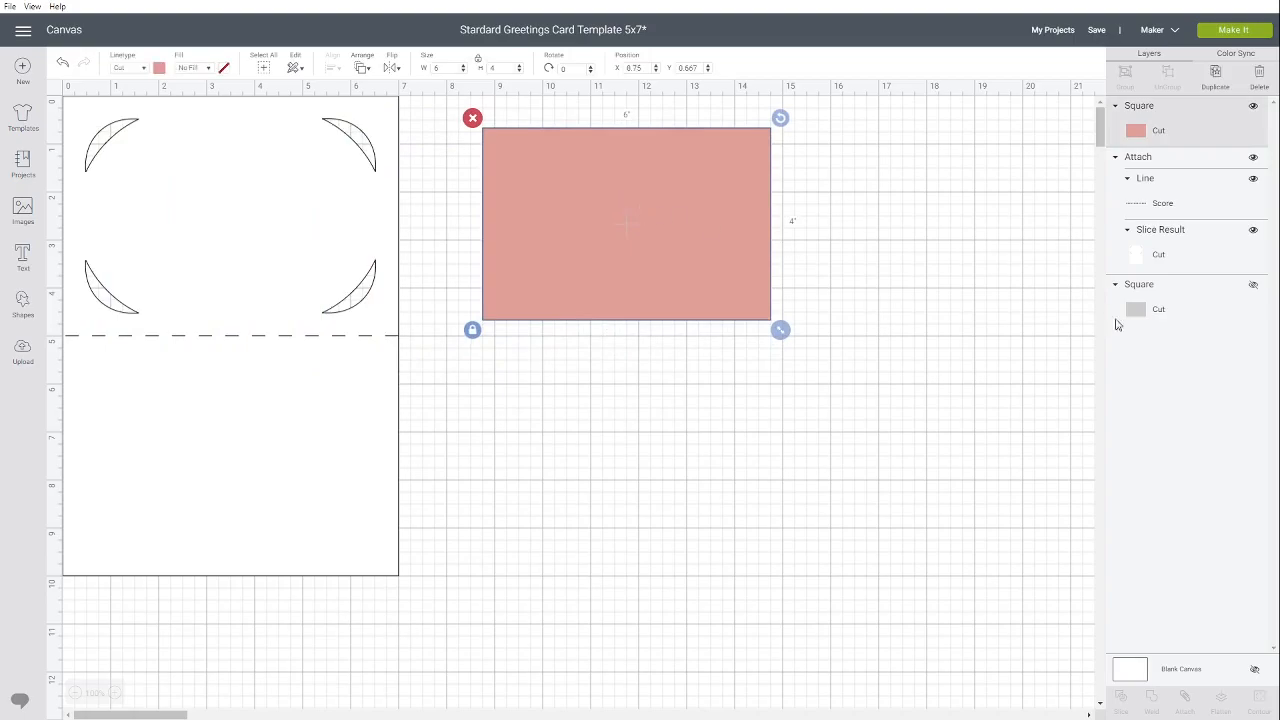
click(1183, 291)
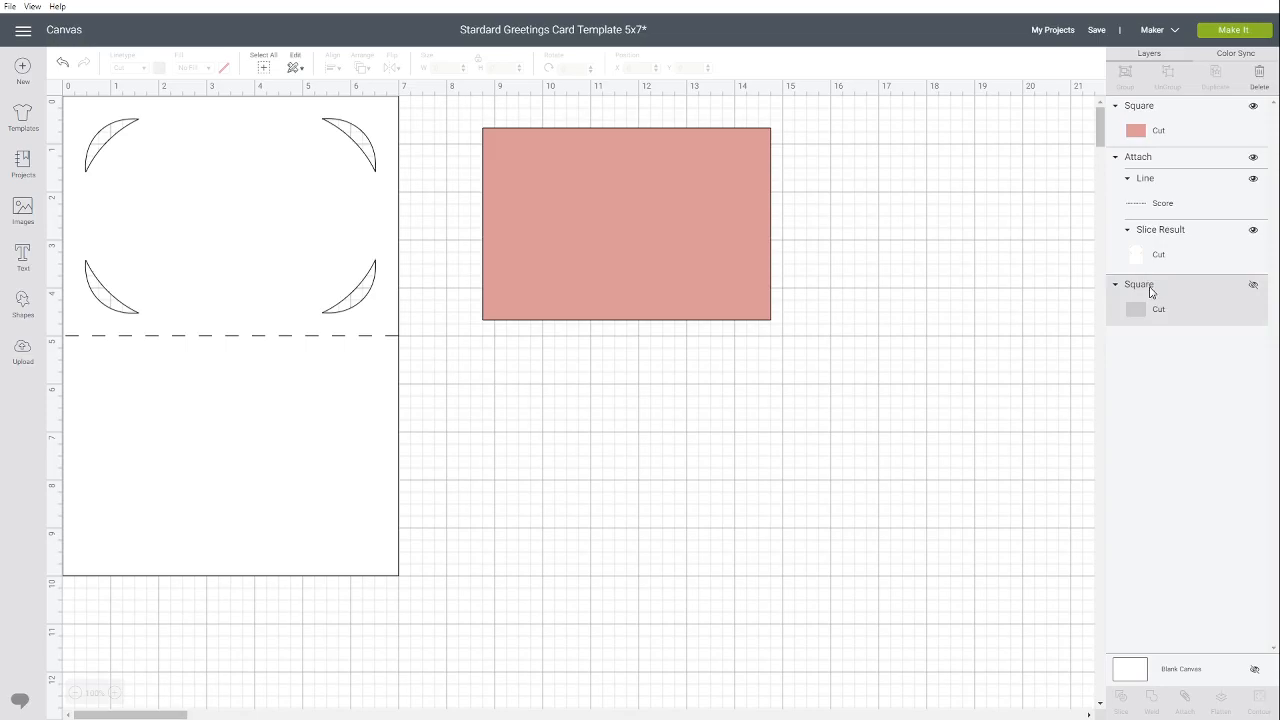
key(Delete)
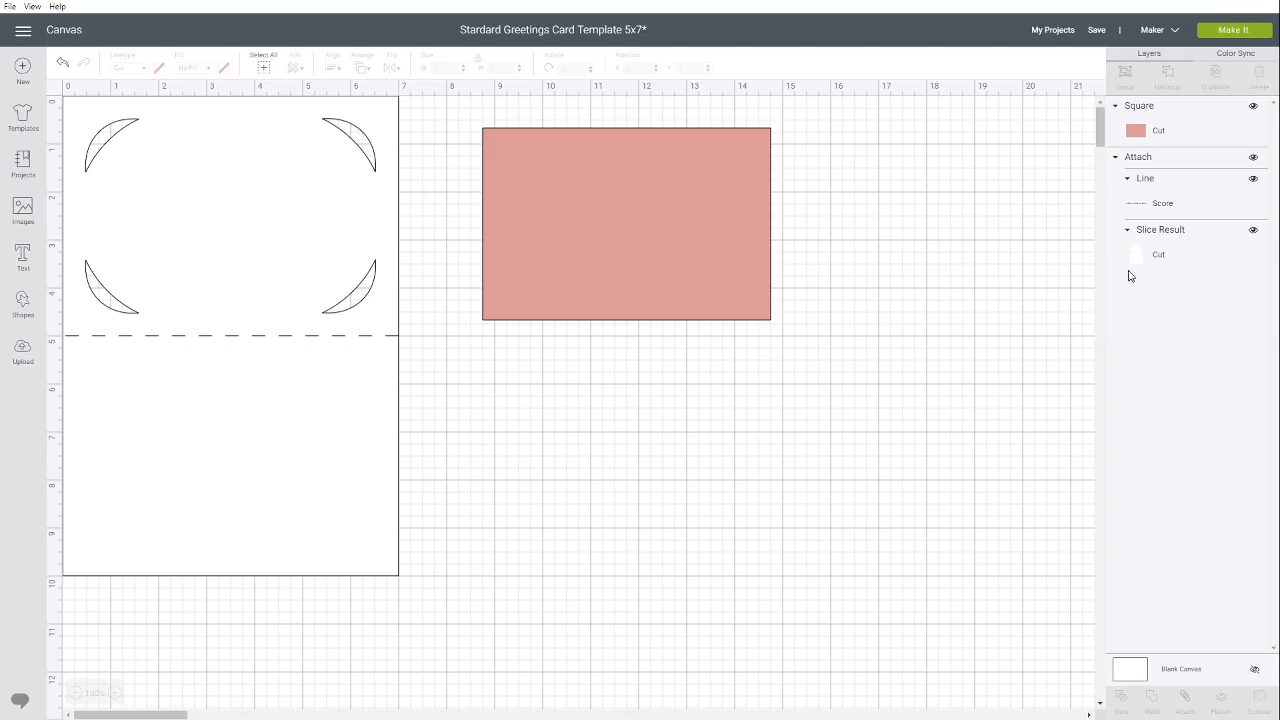
Reposition the red square beside the card base at about X 7.68, Y 0.13
drag(602, 195, 587, 192)
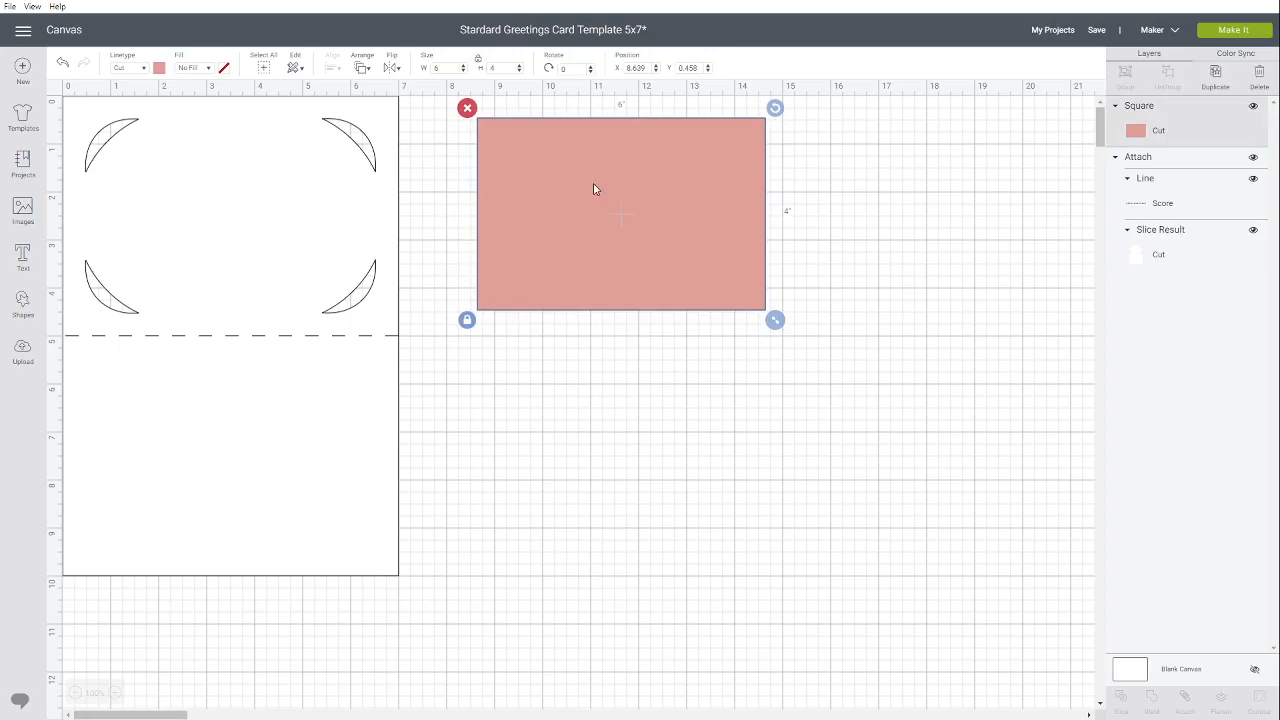
drag(587, 190, 624, 189)
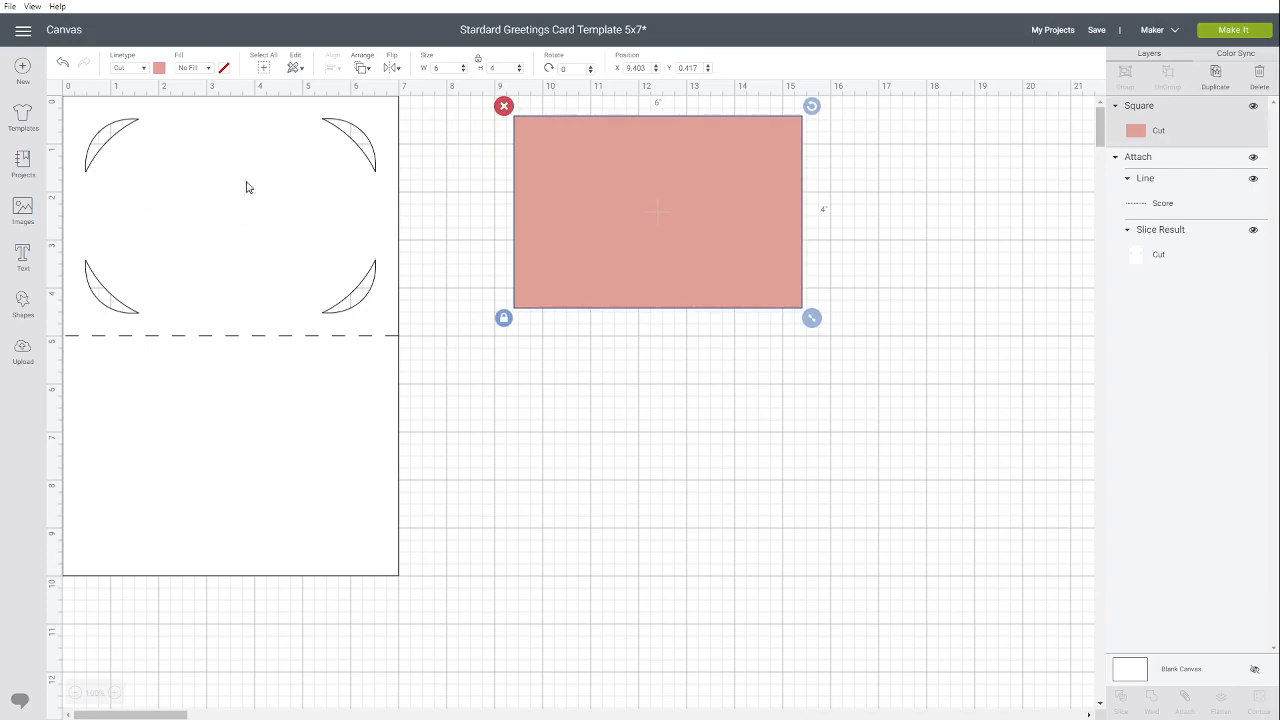
drag(683, 200, 729, 202)
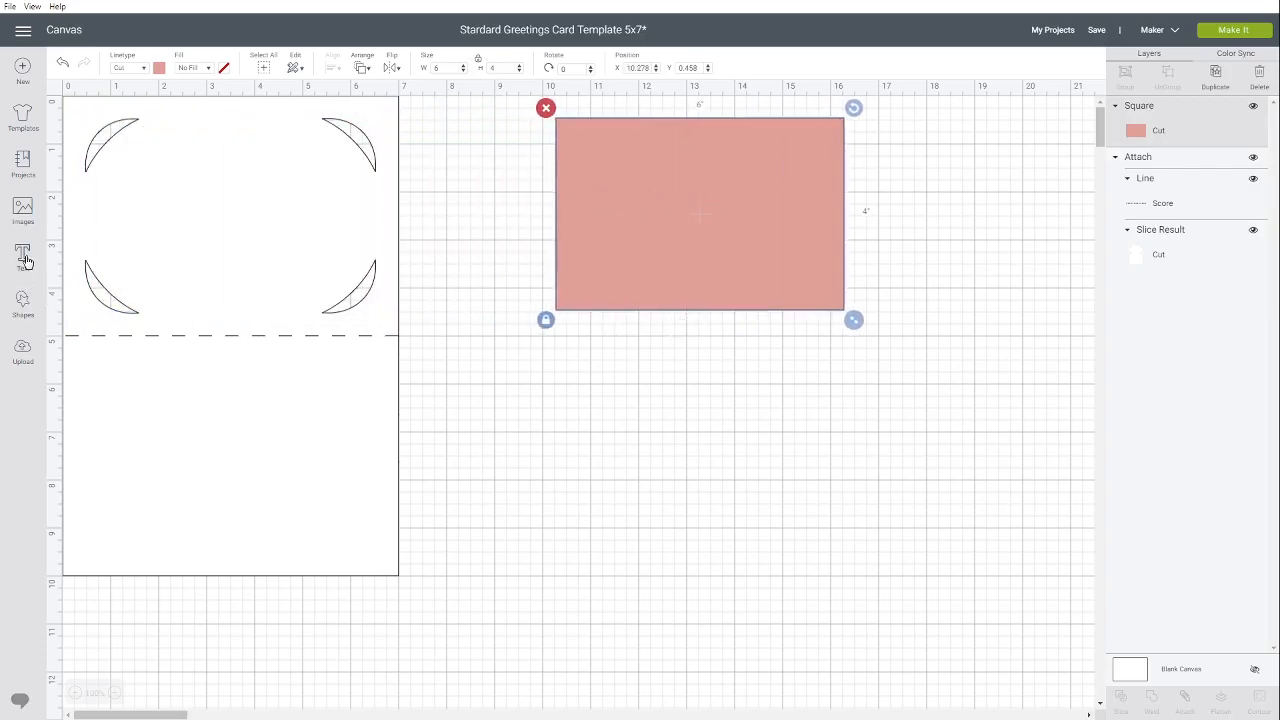
drag(603, 216, 478, 200)
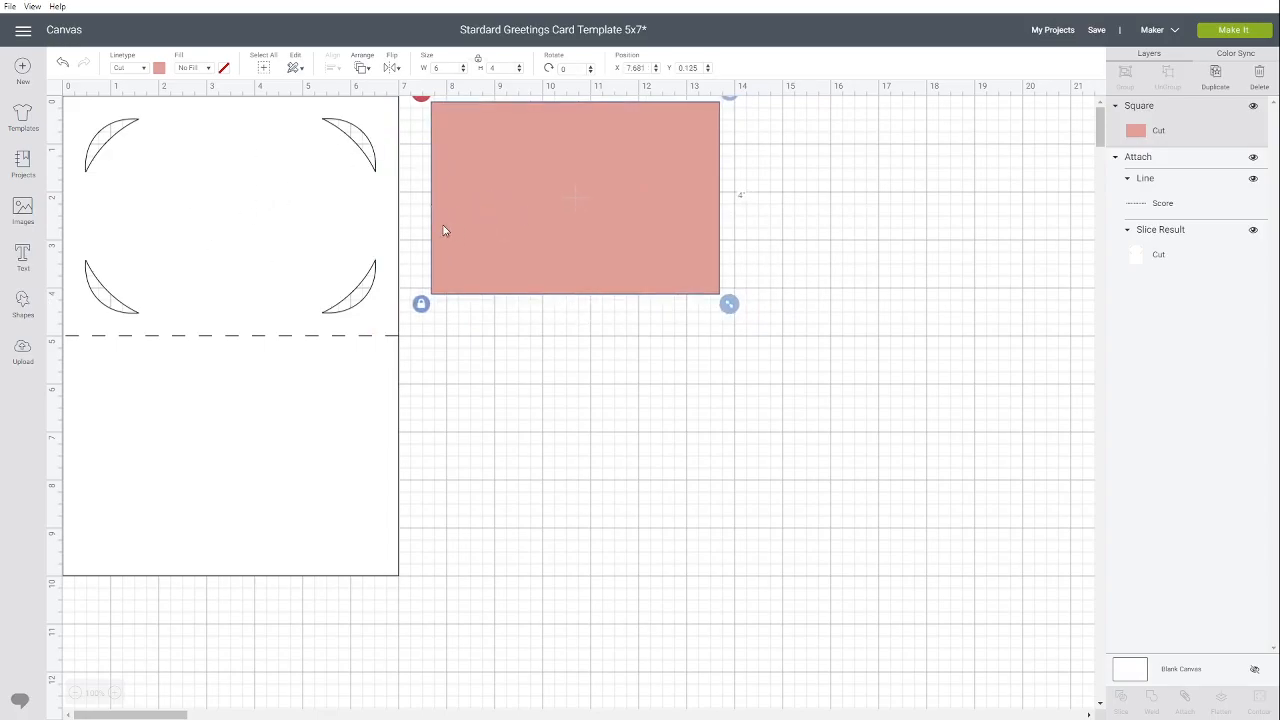
Save the project as a new copy named "Greetings Card Template 5x7 with Insert"
click(1092, 35)
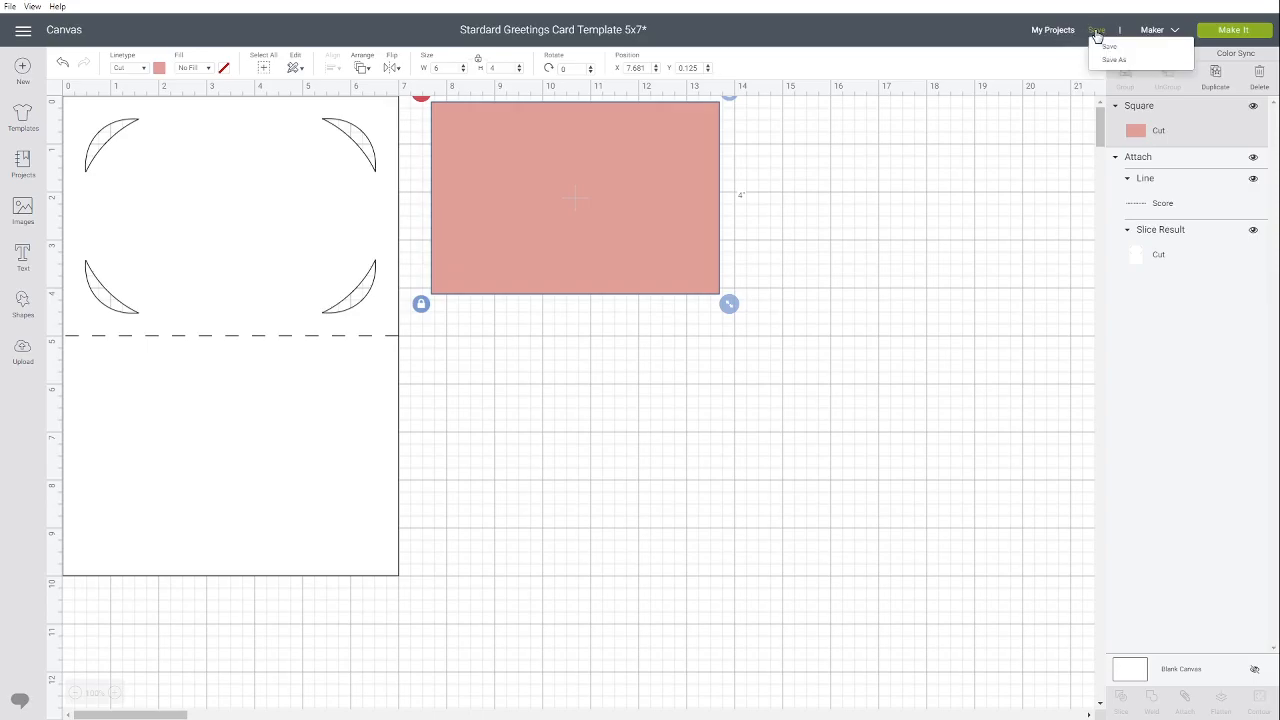
click(1110, 64)
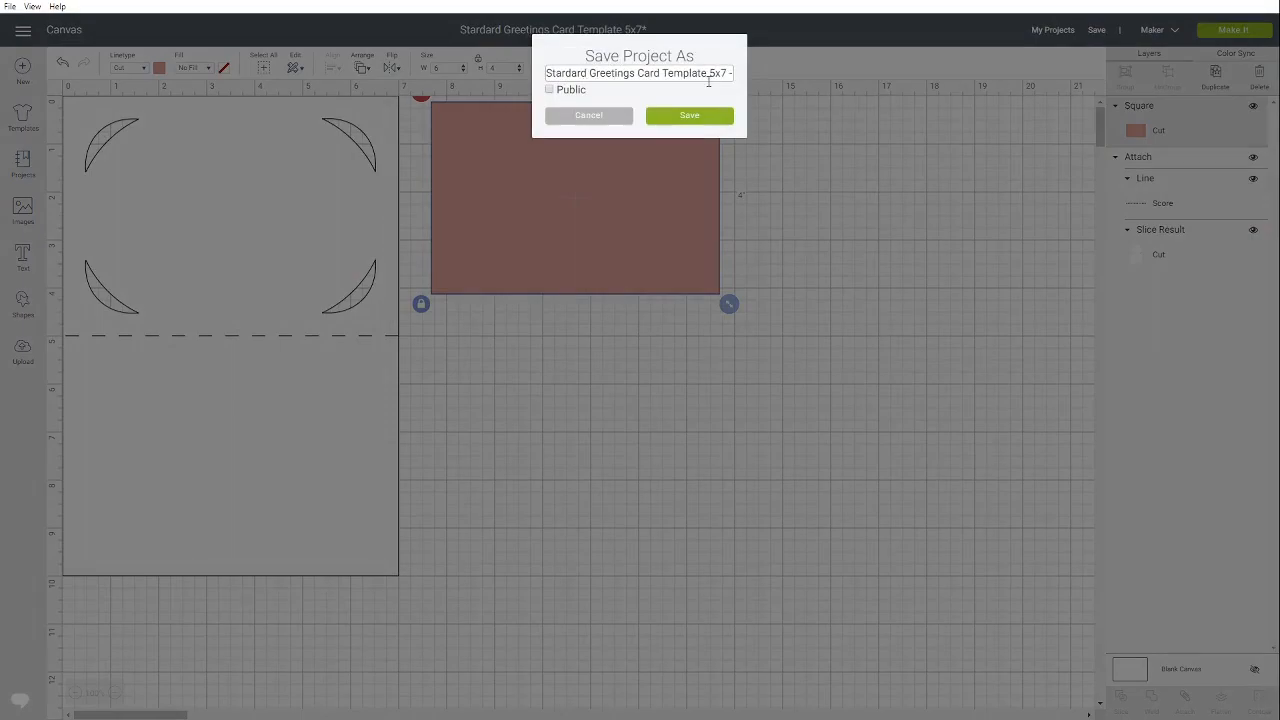
text(1)
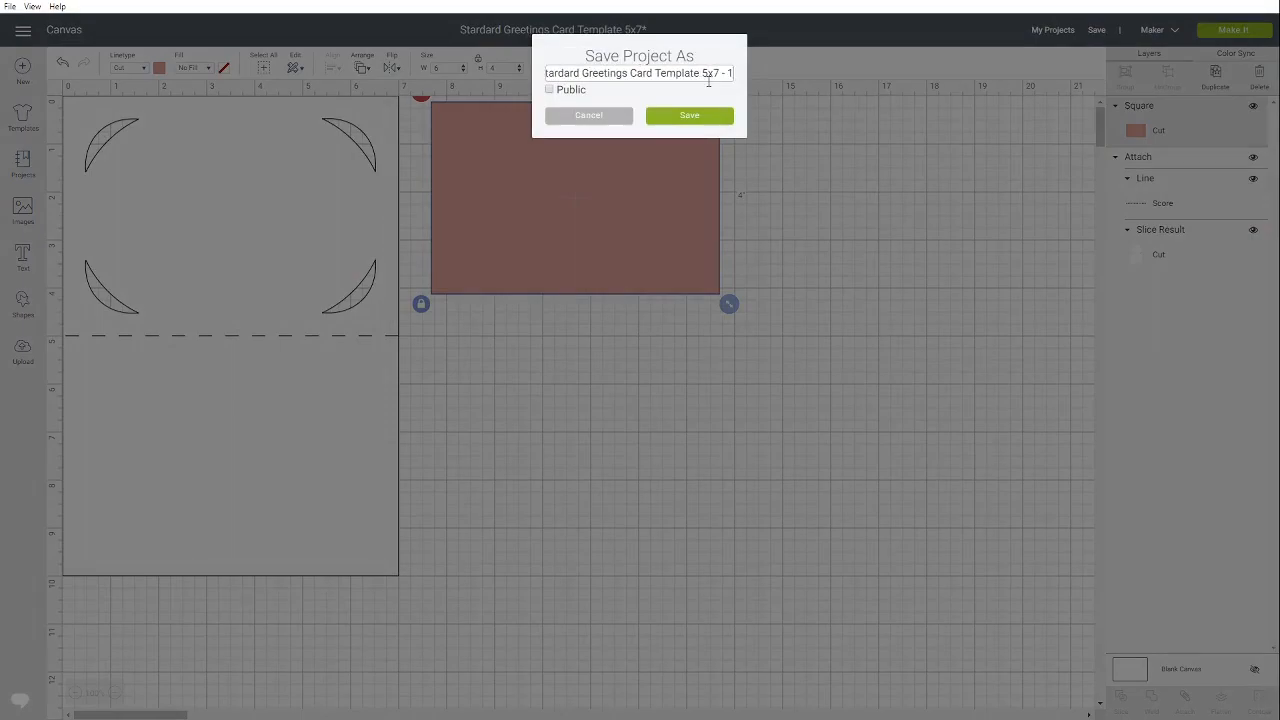
key(BackSpace)
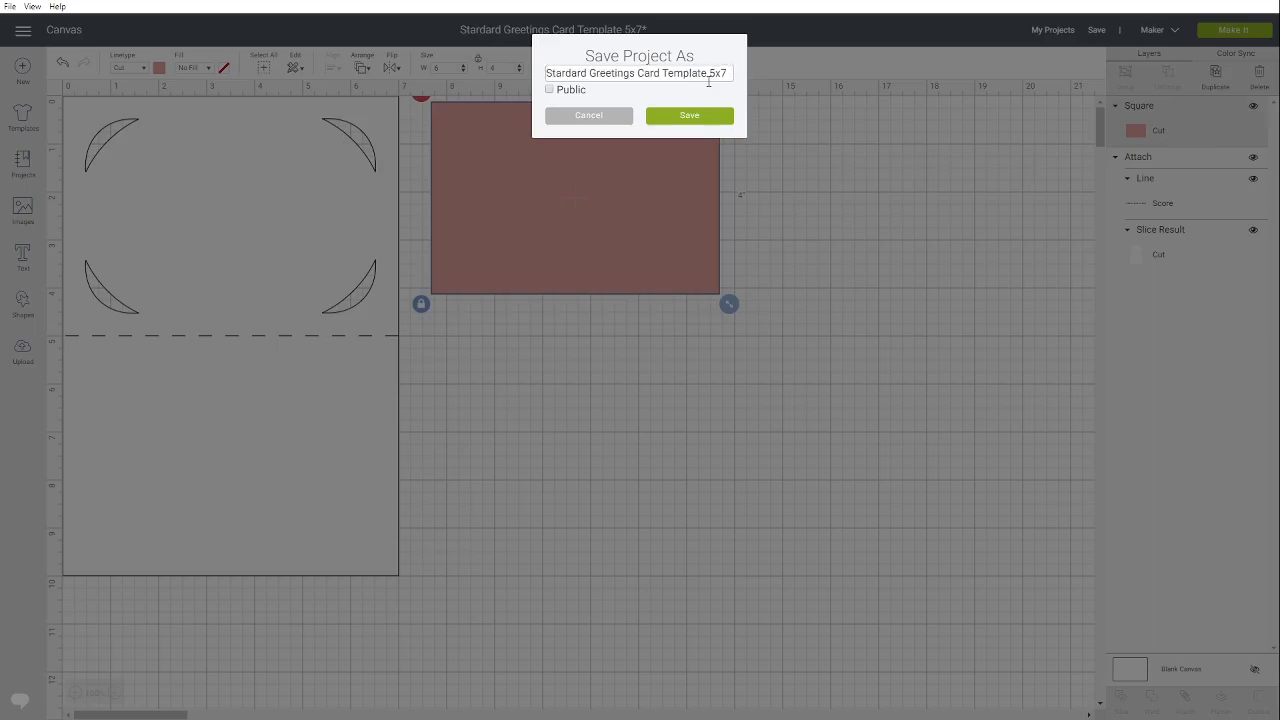
key(Delete)
key(Delete)
key(Delete)
key(Delete)
key(Delete)
key(Delete)
key(Delete)
key(Delete)
key(Delete)
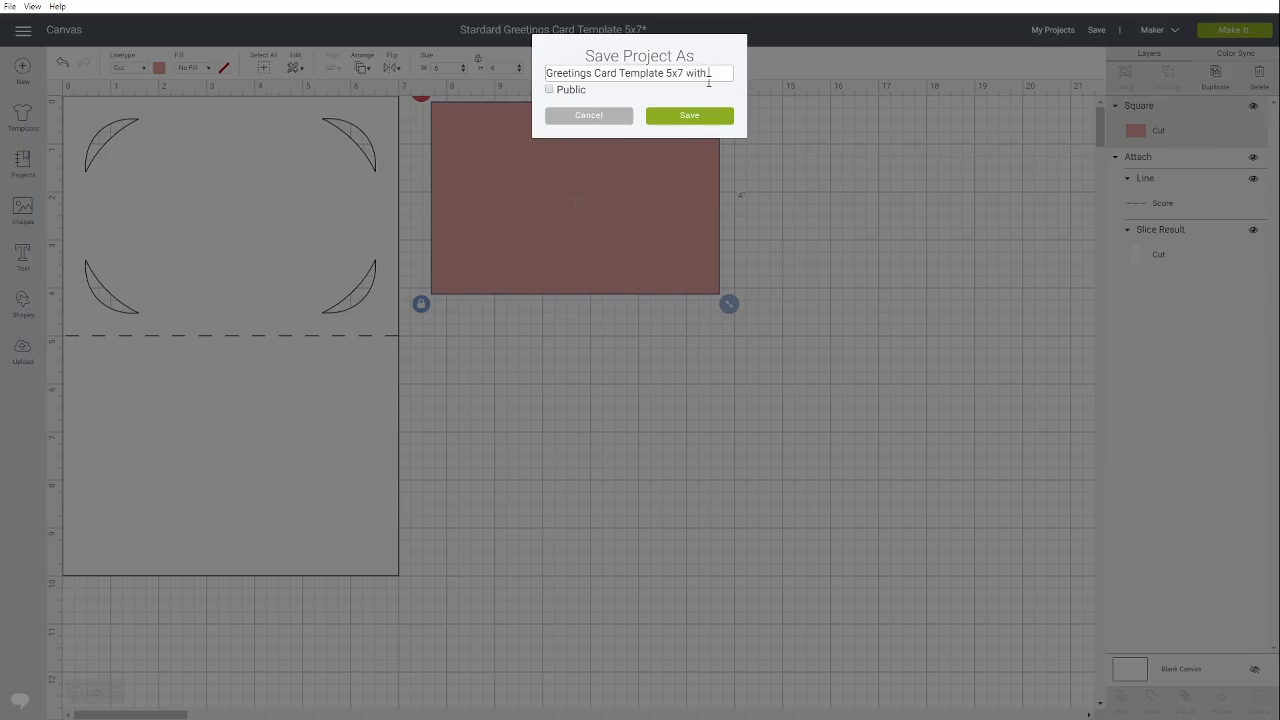
text(with Insert)
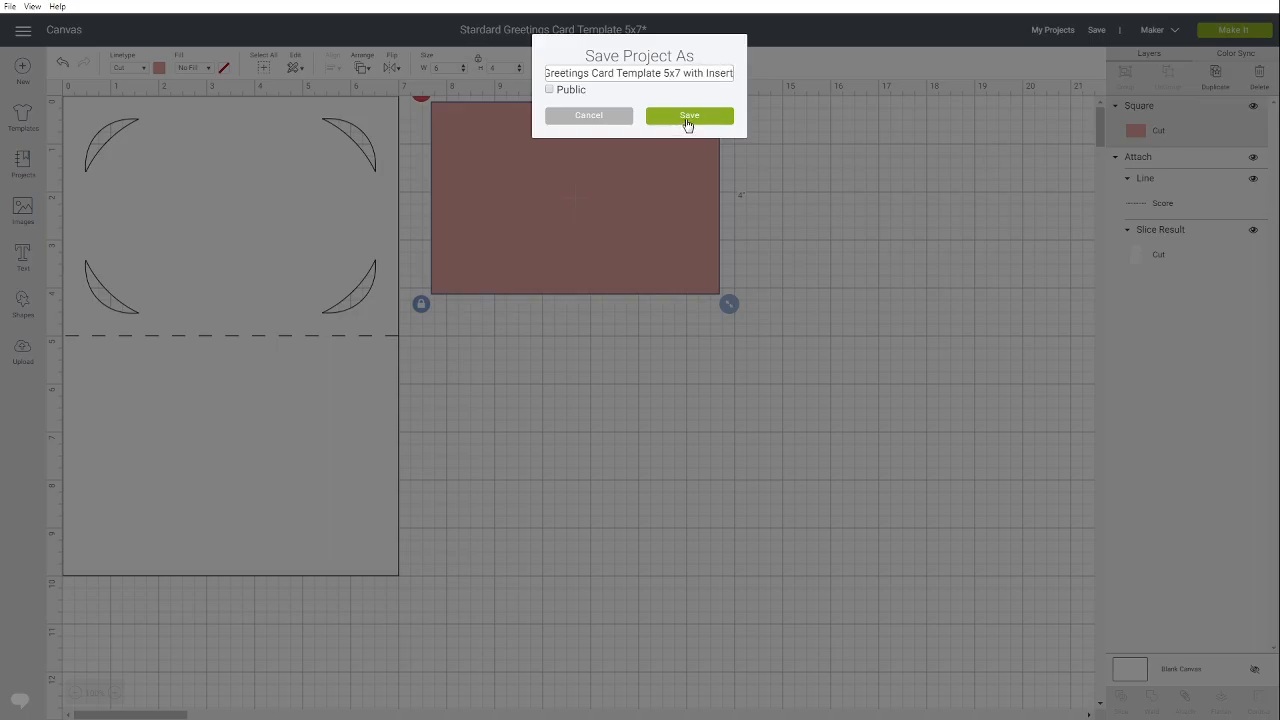
click(686, 123)
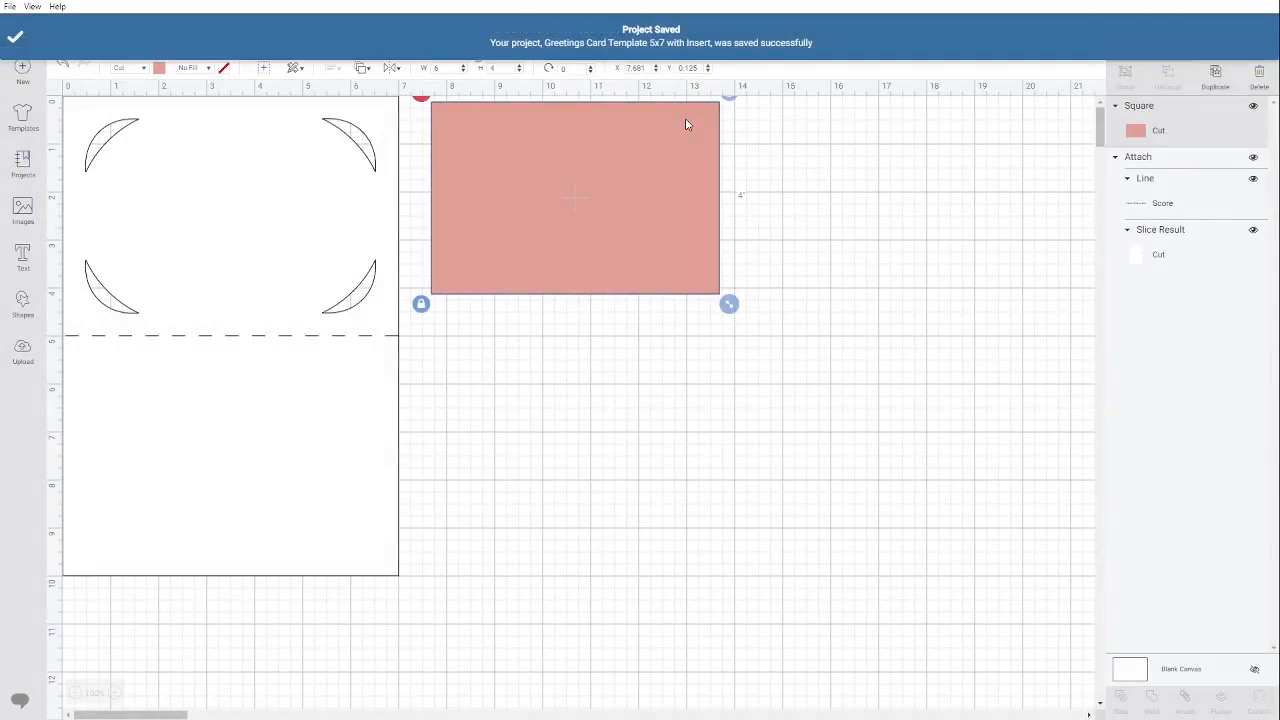
click(914, 273)
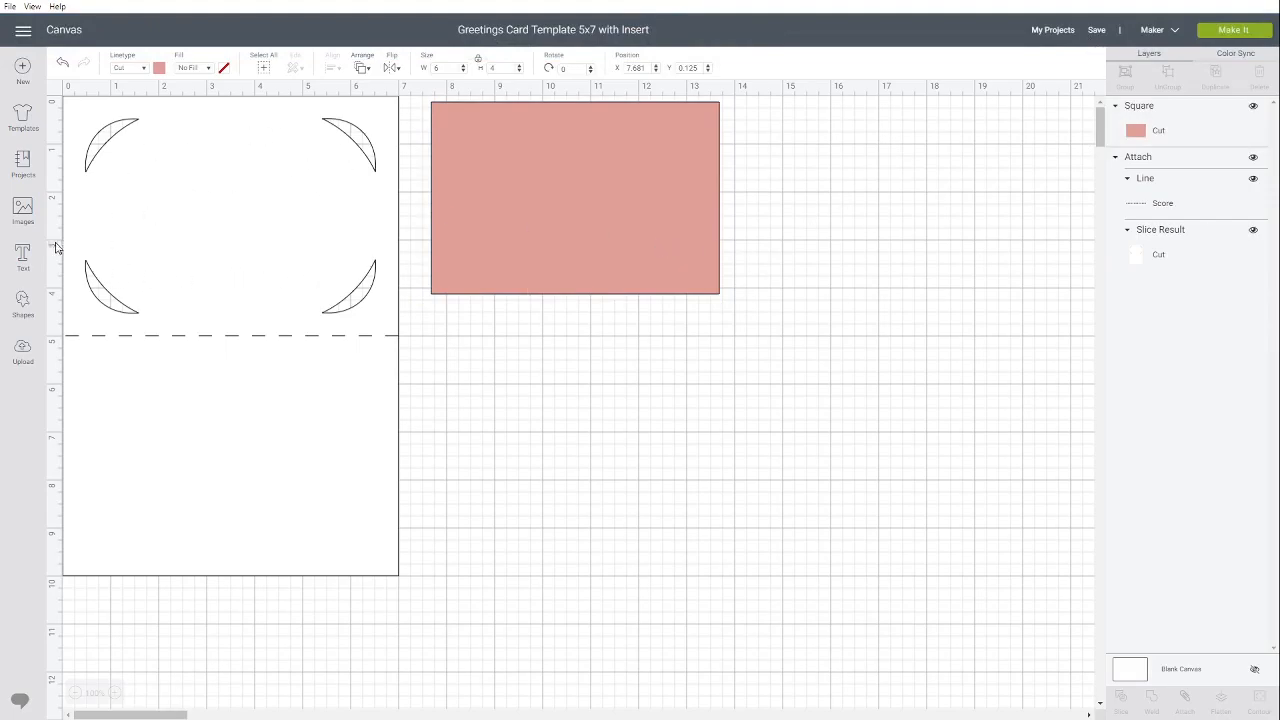
Add the text "LOVE" and place it between the corner slots on the card front at about X 1.92, Y 1.96
click(22, 258)
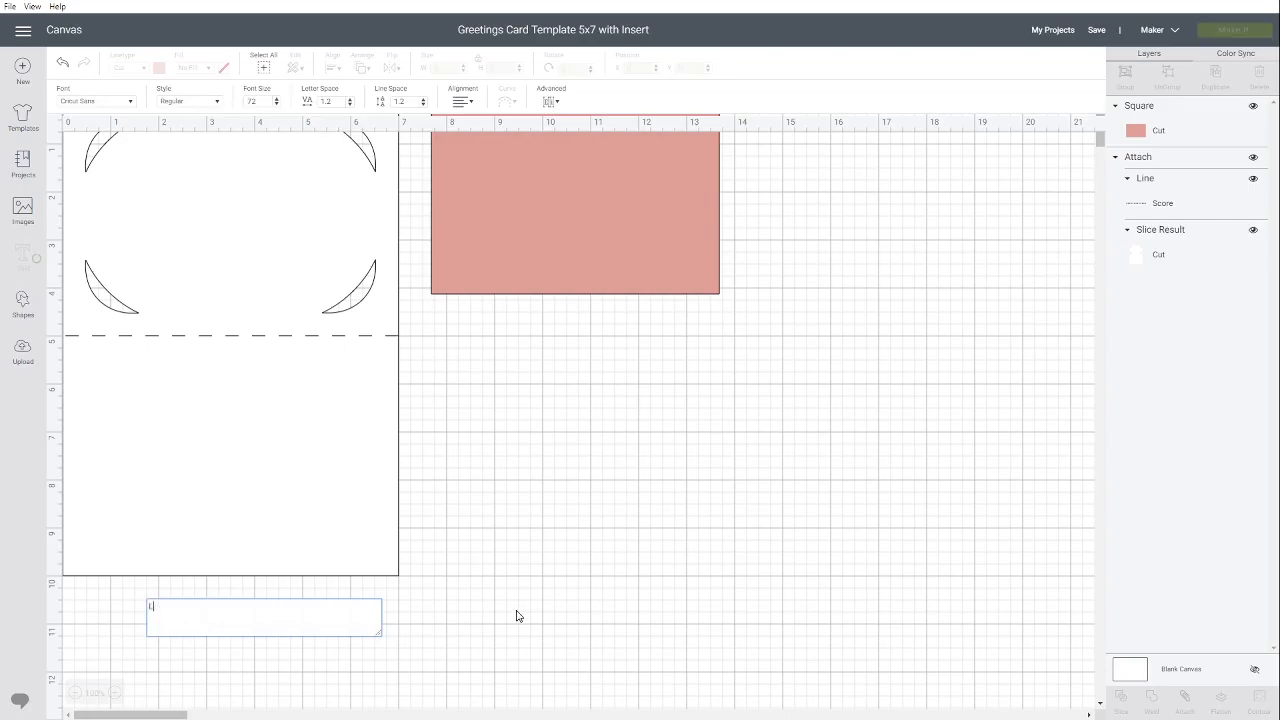
text(LOVE)
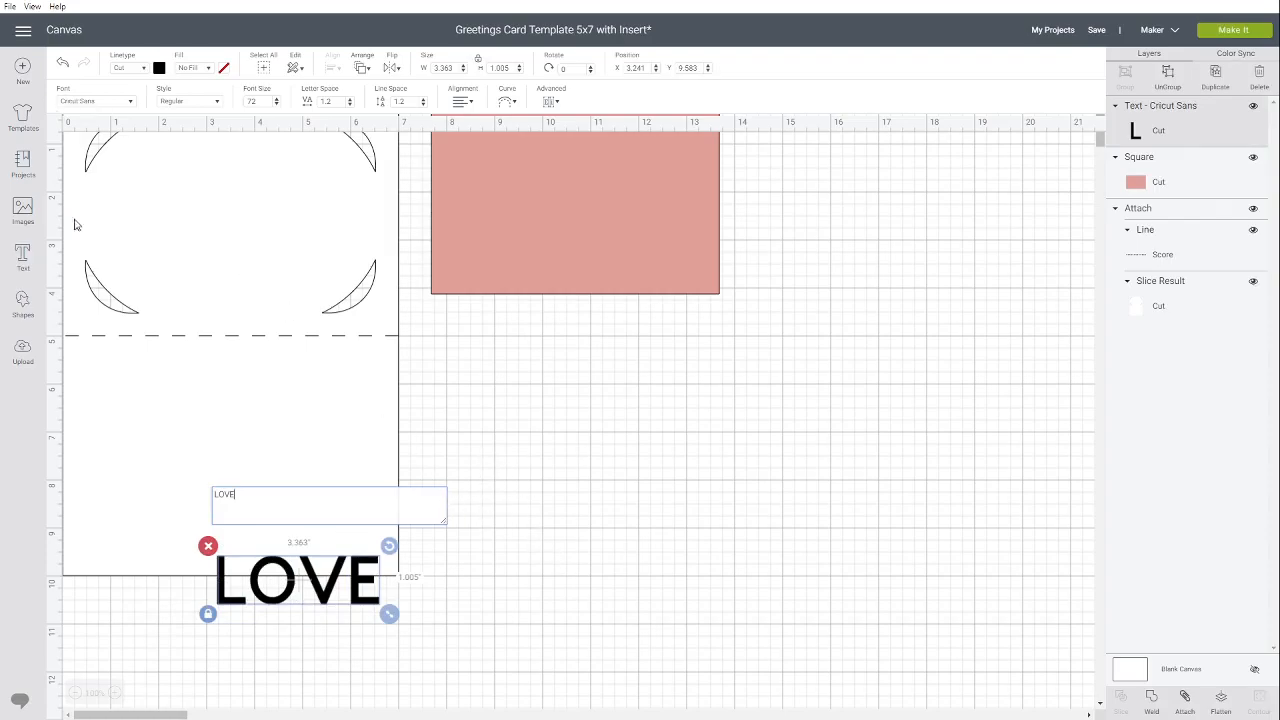
drag(291, 575, 227, 207)
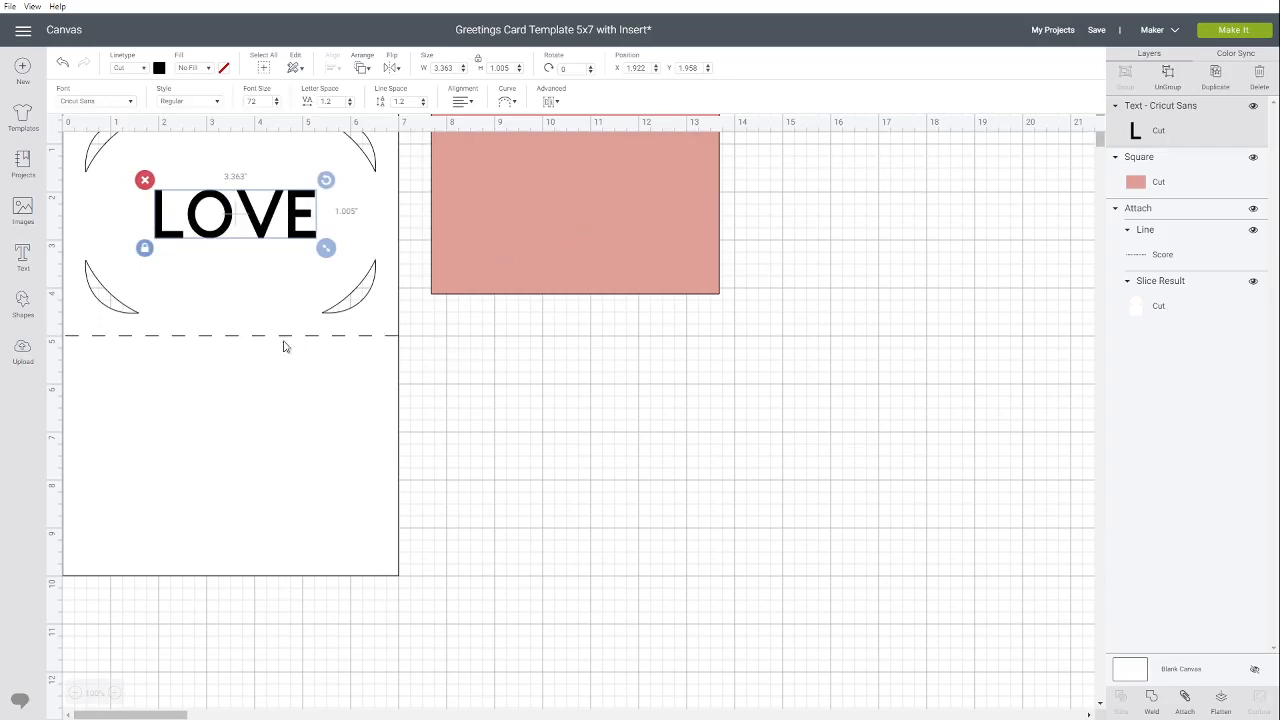
Duplicate the red square beside the card base
click(620, 246)
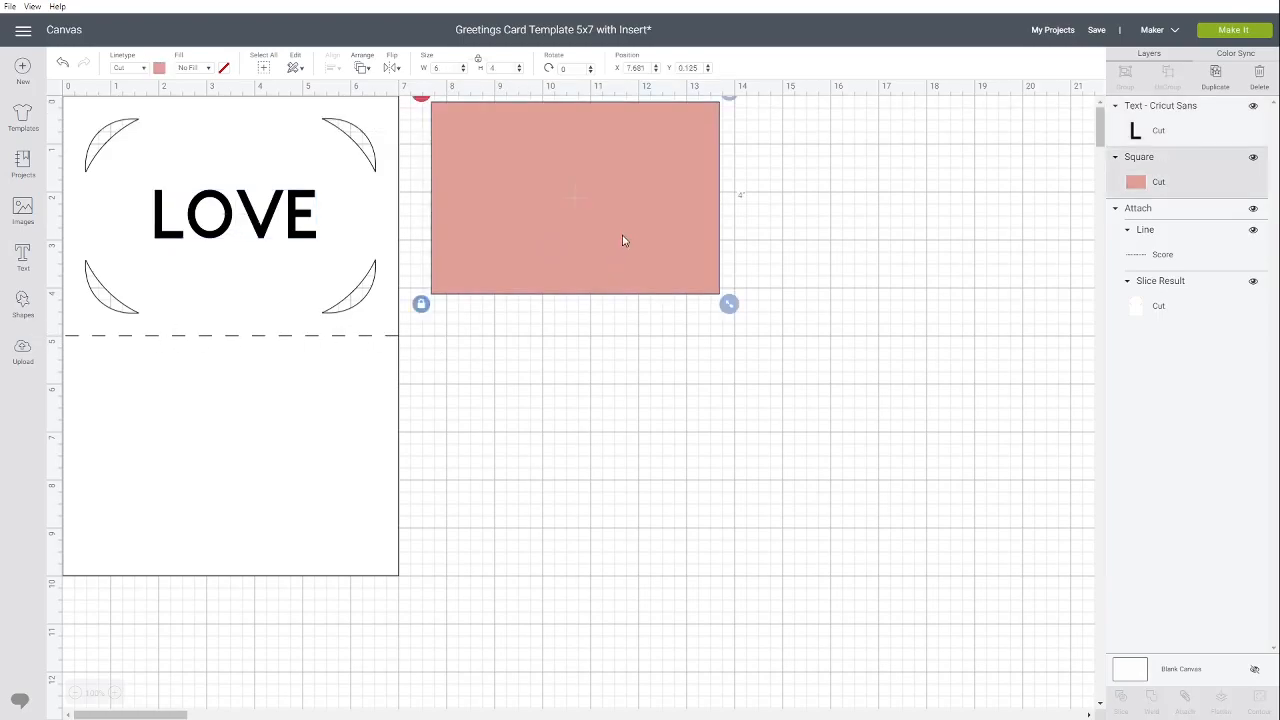
right_click(658, 202)
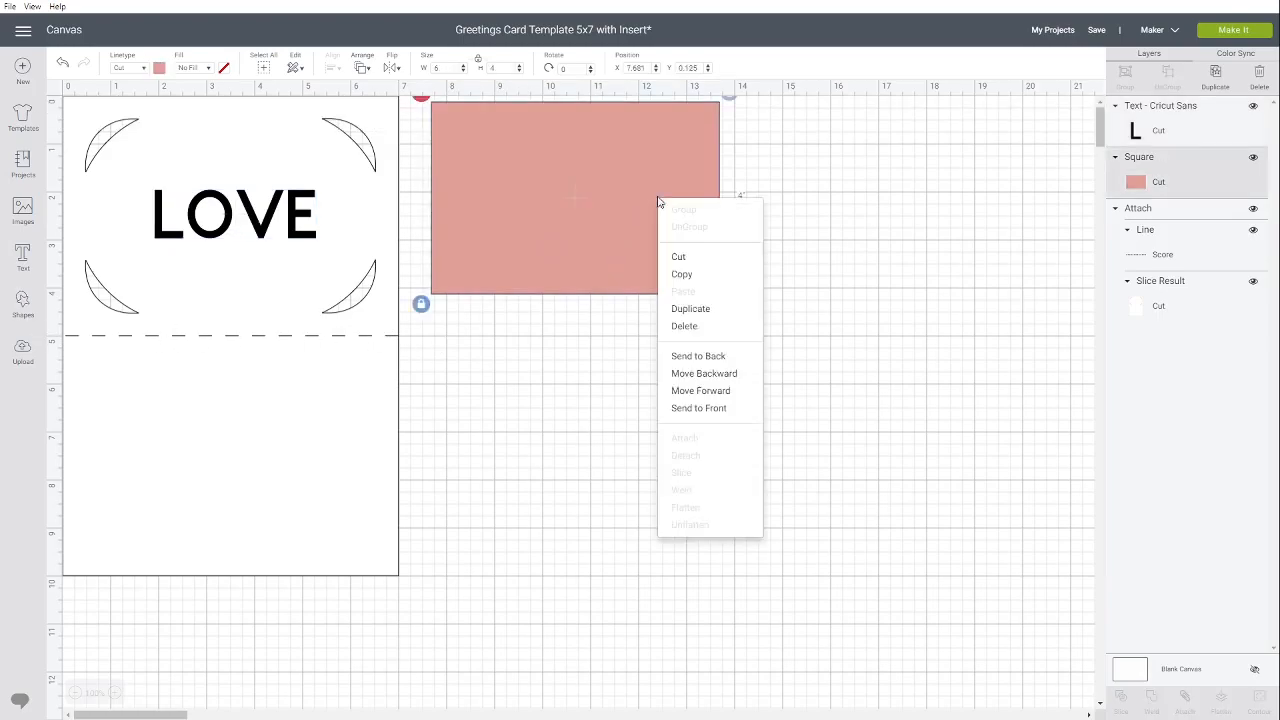
click(704, 308)
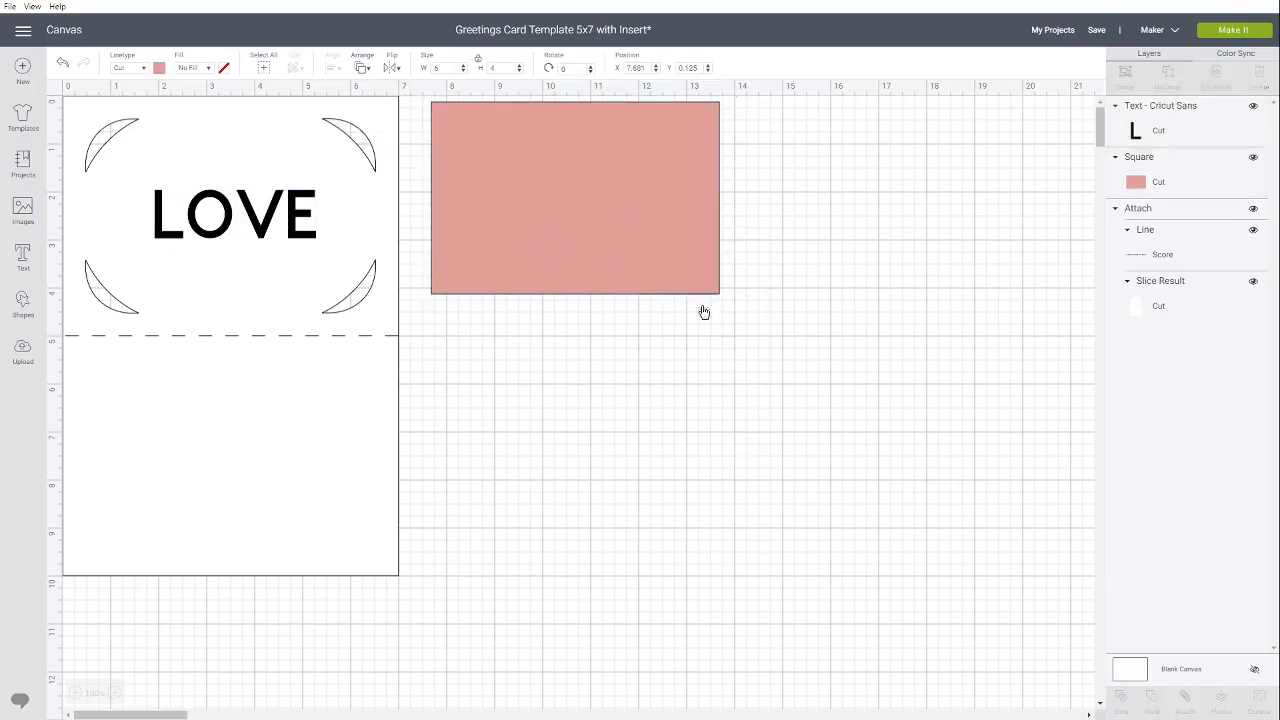
Unlock the duplicate square's proportions and resize it to 7 inches wide by 5 inches high
click(478, 62)
click(440, 68)
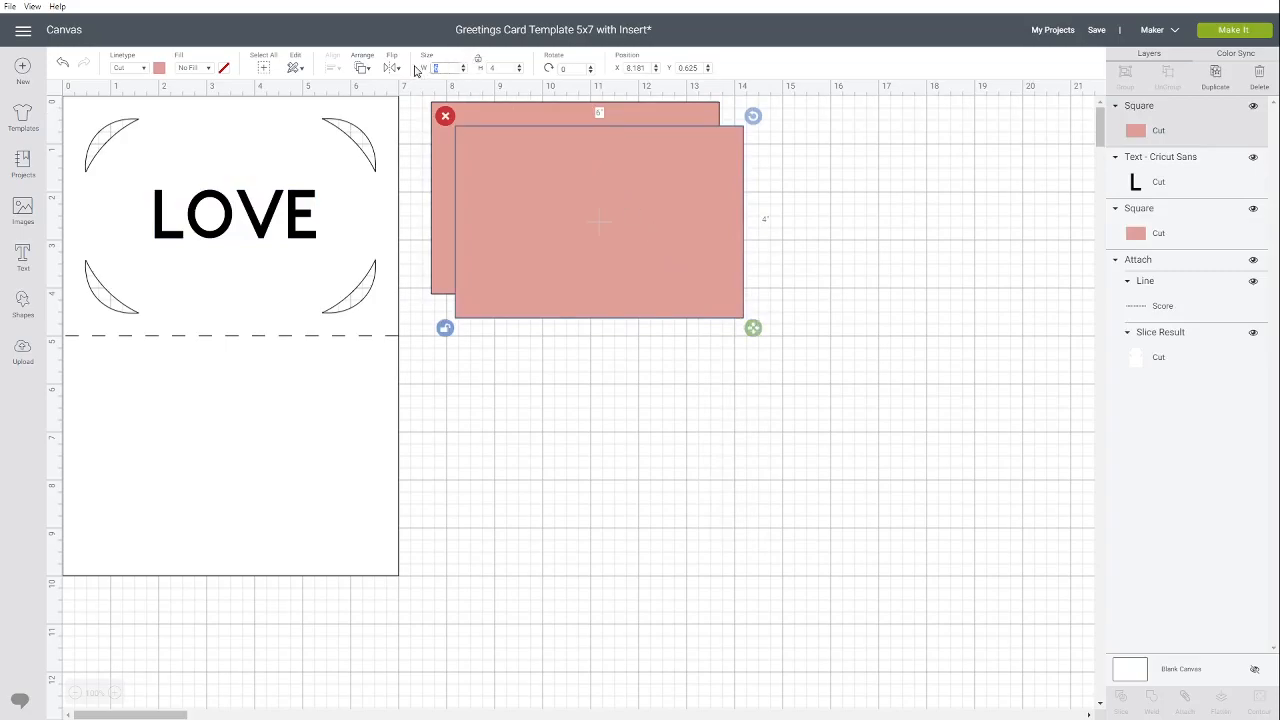
text(7)
key(Tab)
text(5)
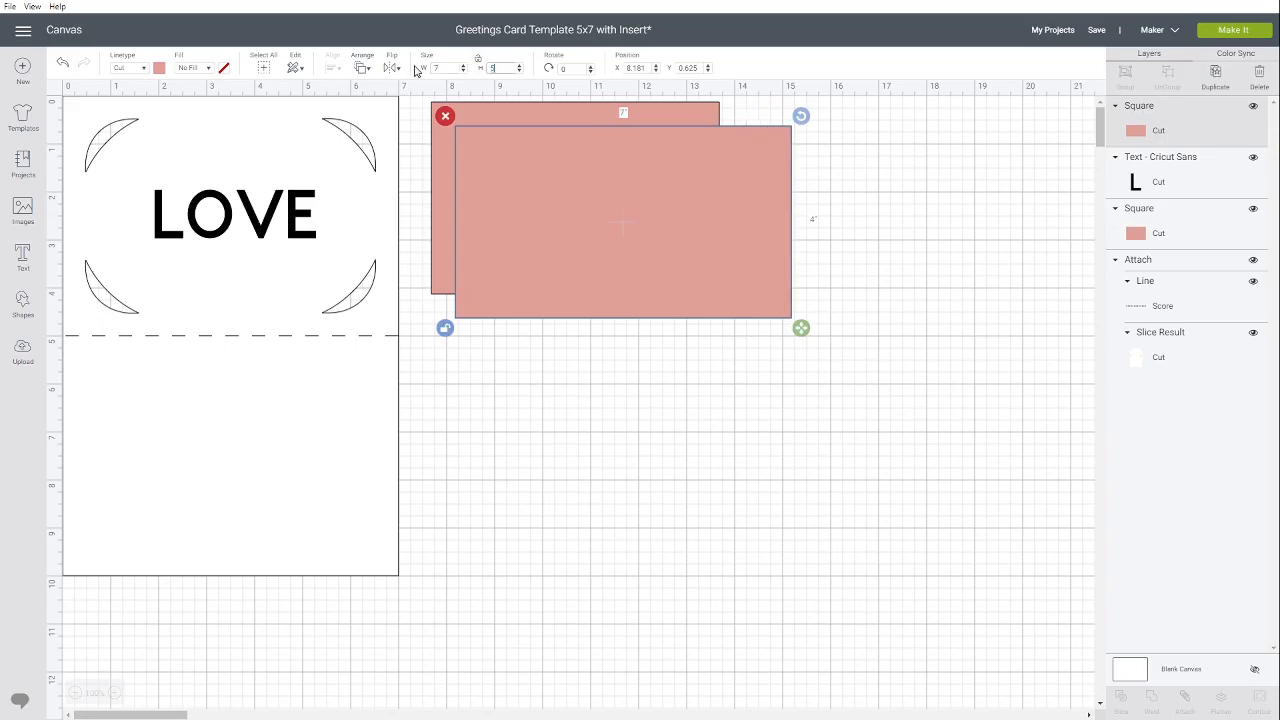
key(Tab)
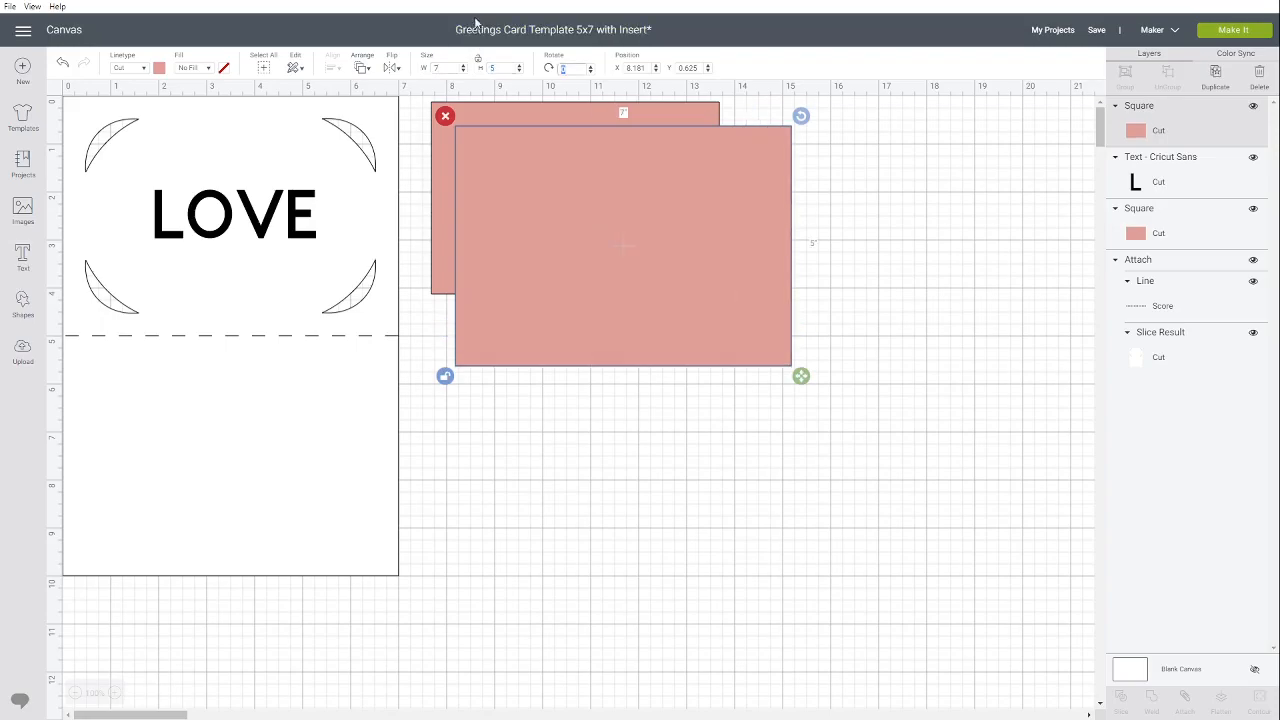
Move the card base and smaller square aside, place the 7 x 5 square at X 0, Y 0, and send it to the back
drag(211, 317, 923, 410)
drag(700, 309, 208, 199)
drag(514, 161, 574, 529)
mouse_move(289, 165)
mouse_down()
mouse_move(313, 161)
mouse_move(286, 154)
mouse_up()
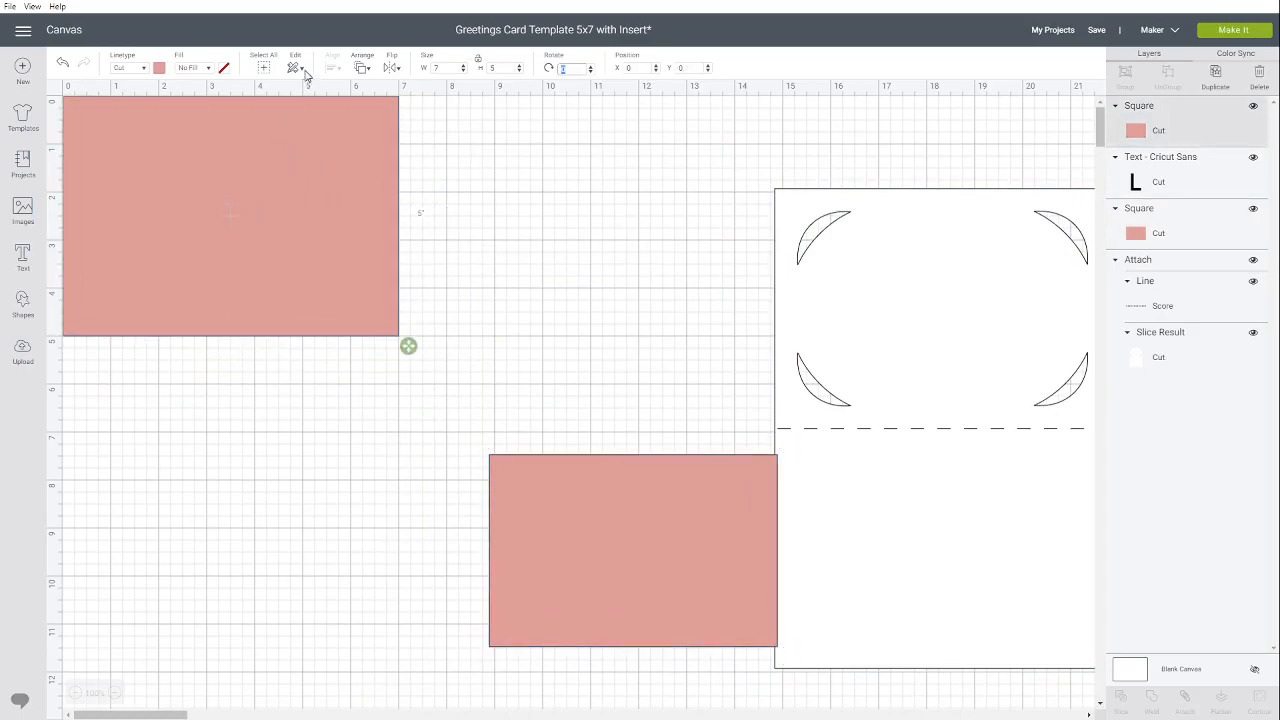
click(380, 67)
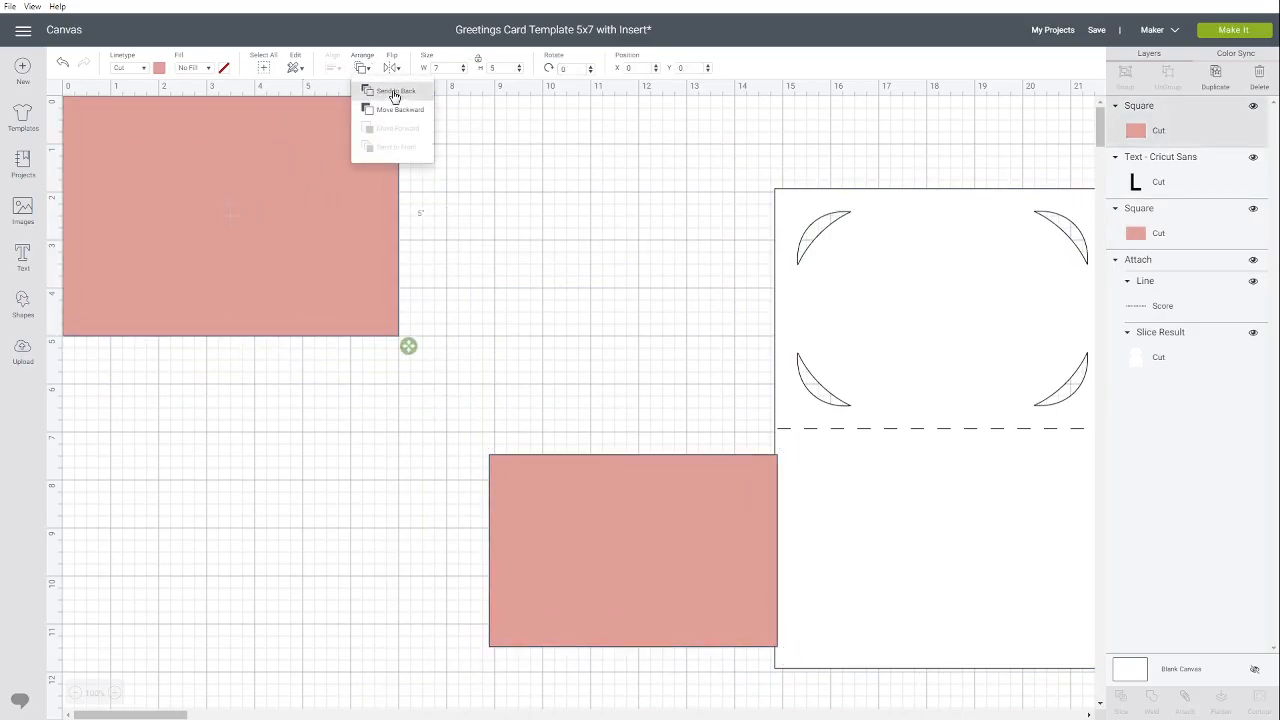
click(398, 92)
Weld the LOVE text into a single shape
click(300, 200)
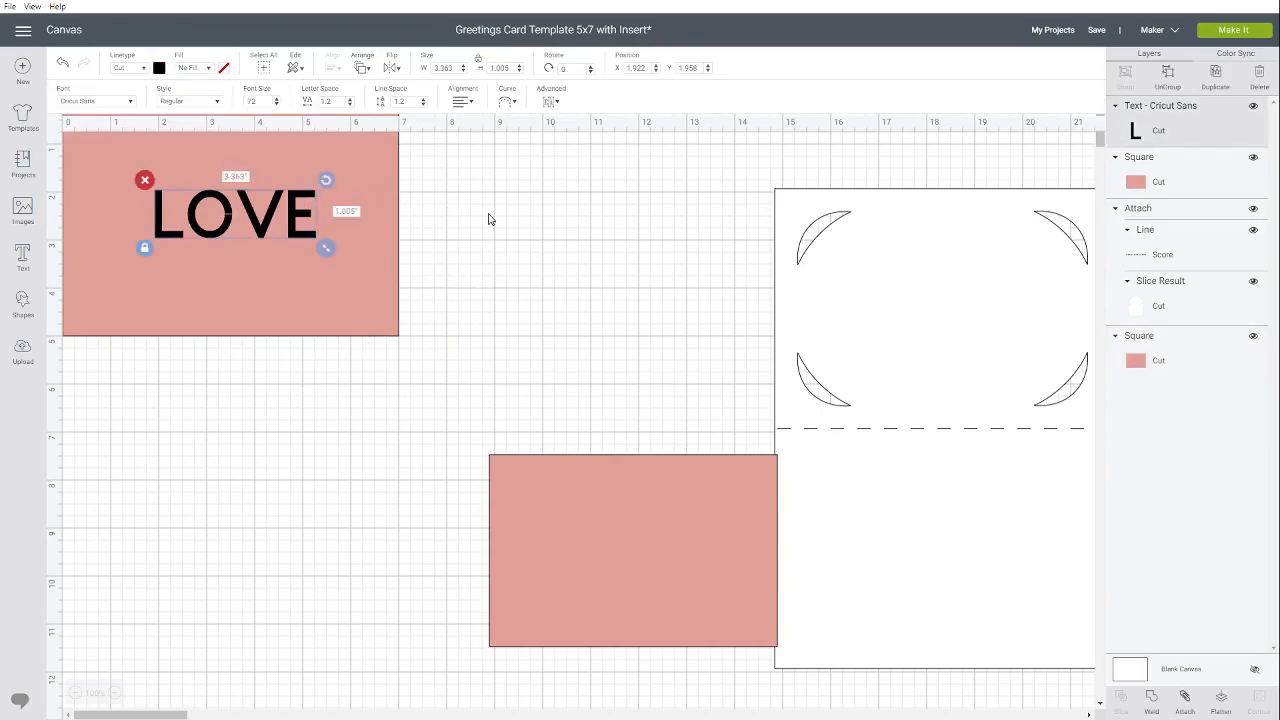
click(1153, 697)
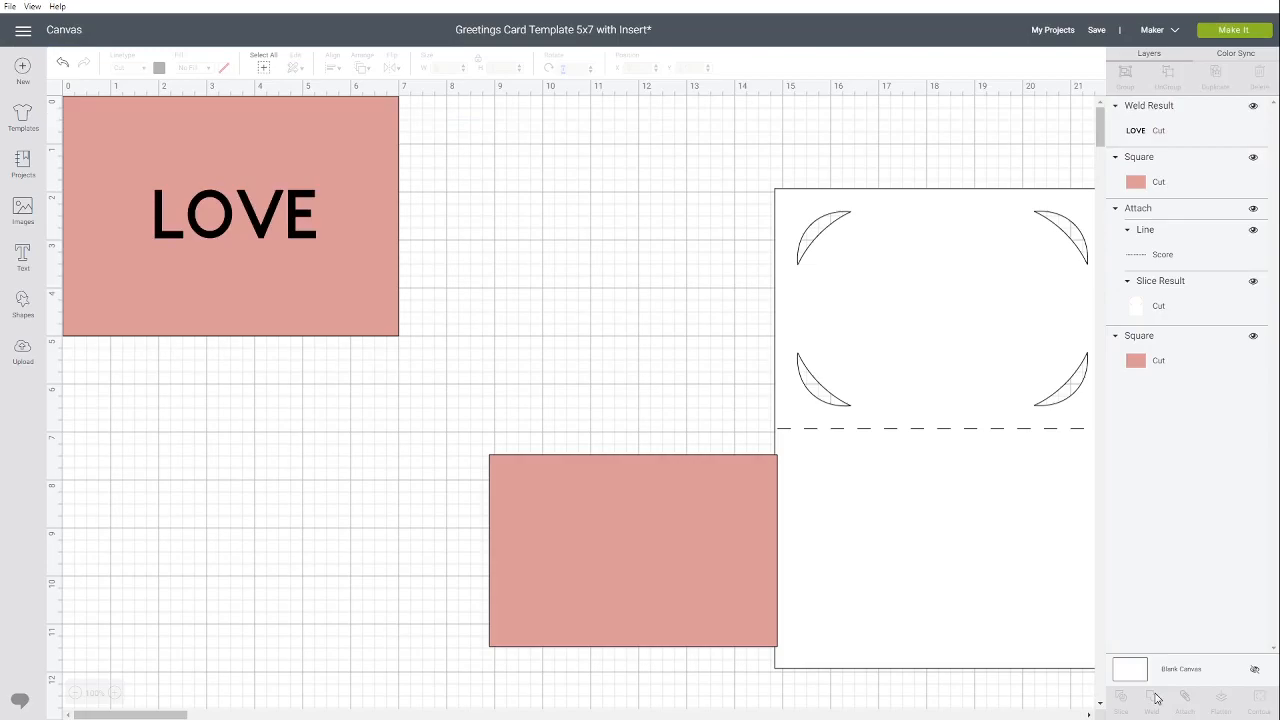
click(272, 218)
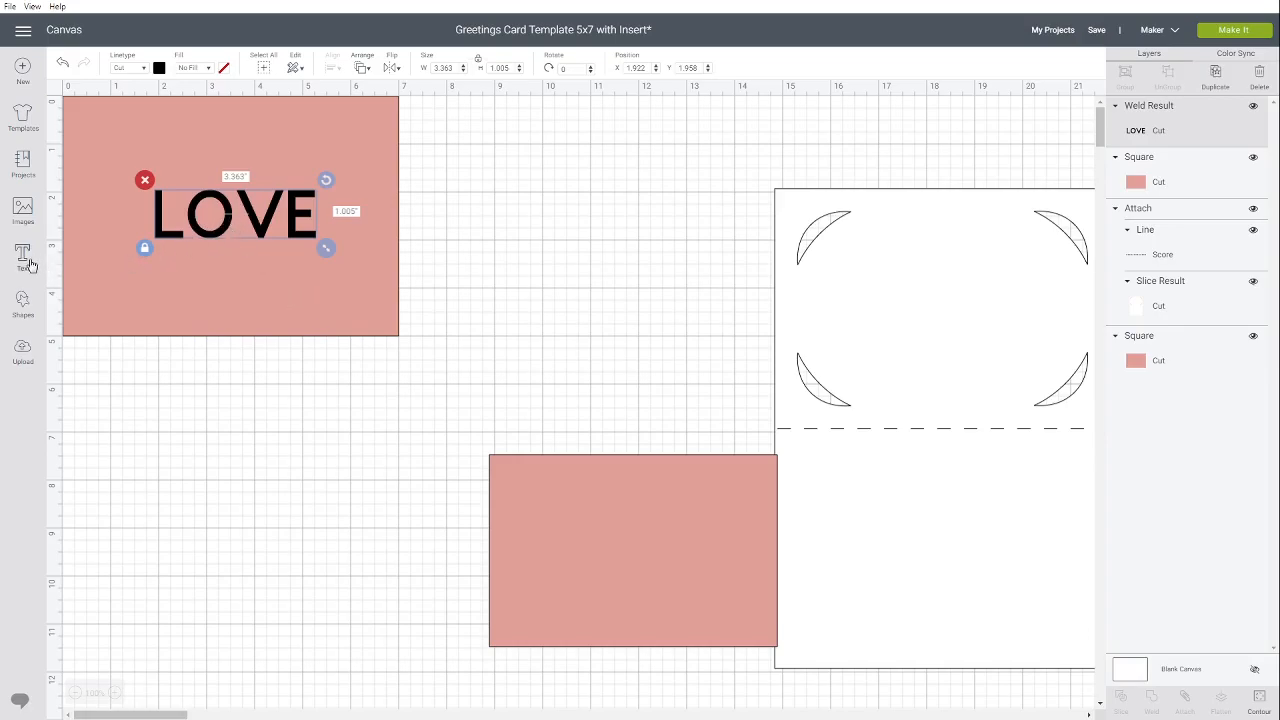
Insert a square, reshape it into a bar about 0.14 inches wide by 3.29 inches high, and place it vertically through the O
click(23, 303)
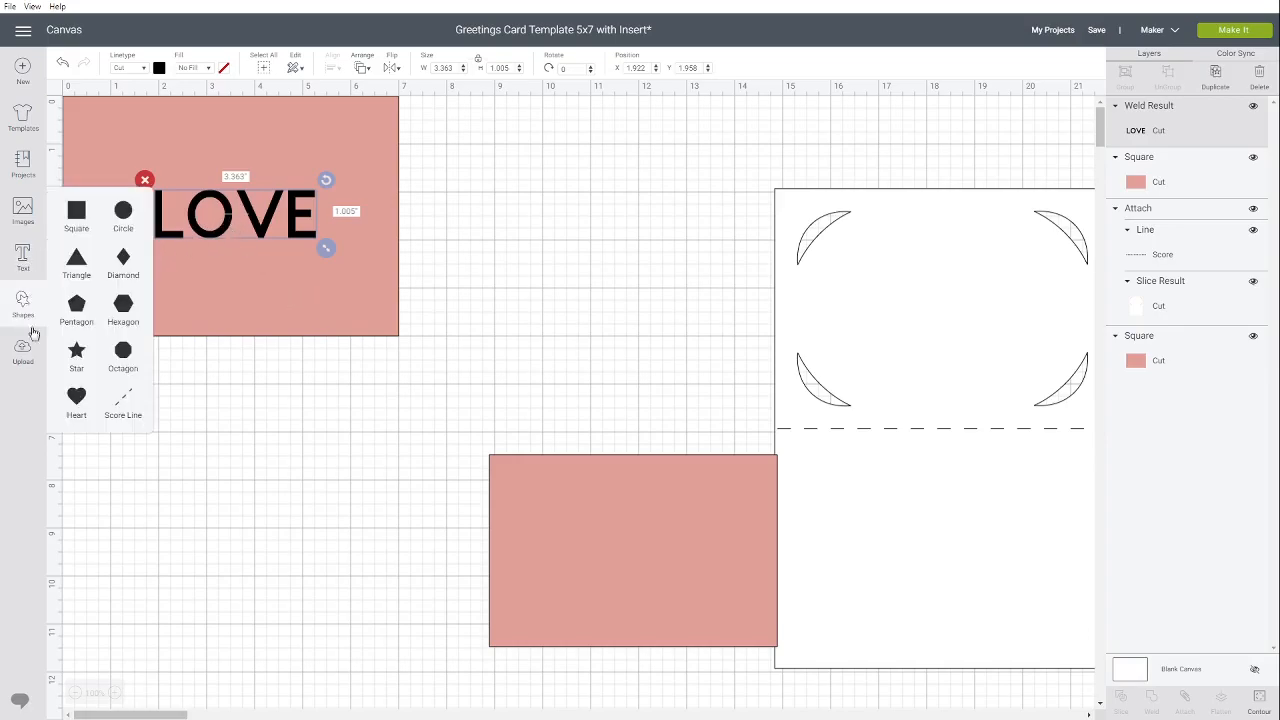
click(76, 213)
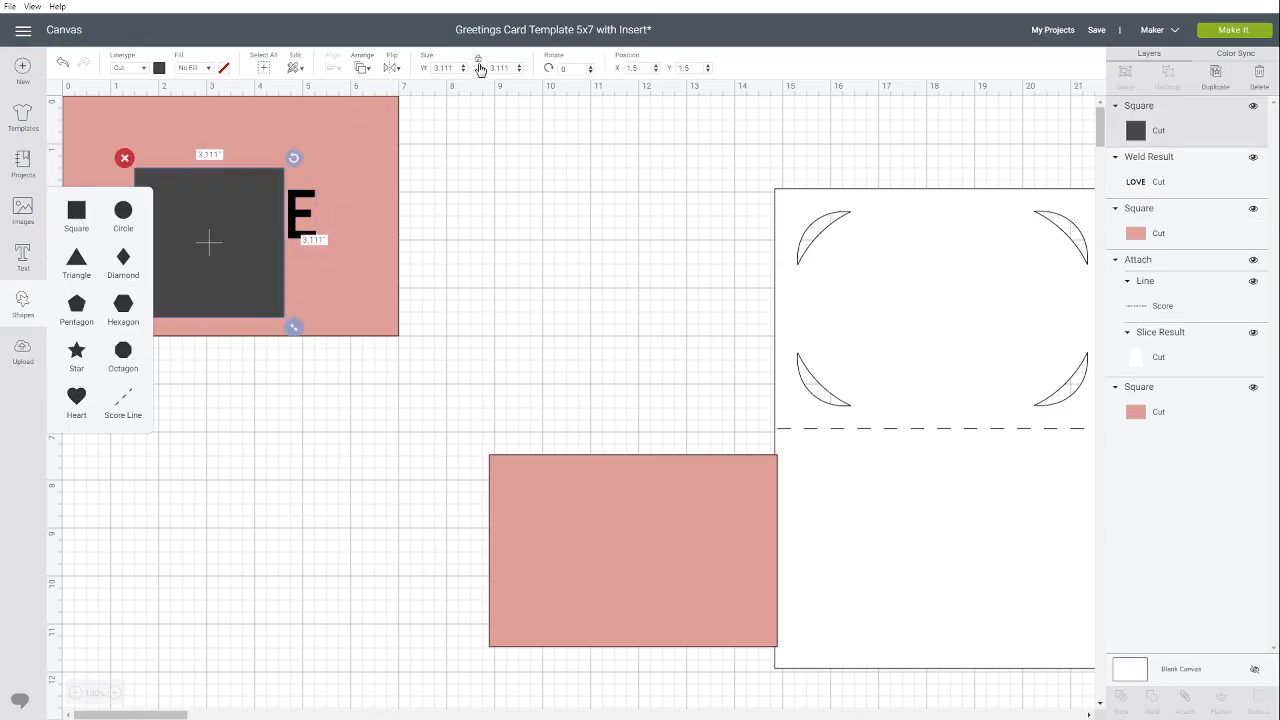
drag(290, 332, 151, 337)
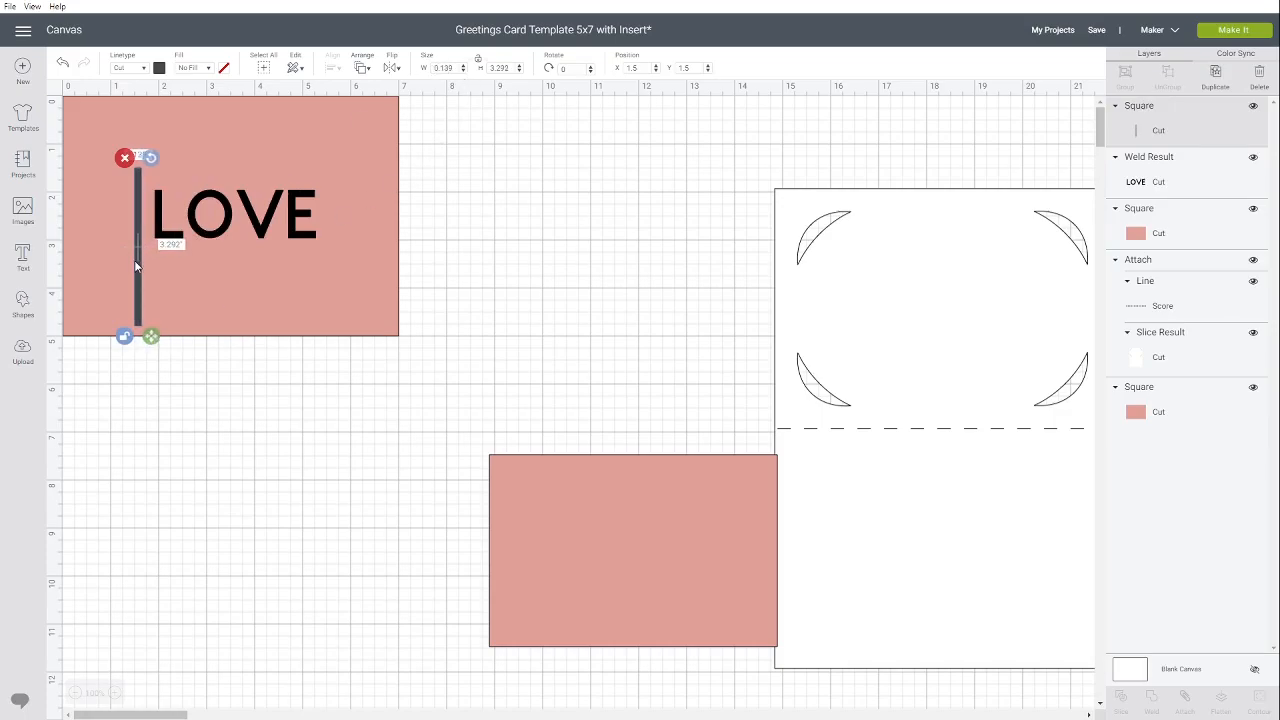
drag(136, 265, 210, 250)
Try to slice the welded LOVE shape with the thin vertical bar
click(230, 216)
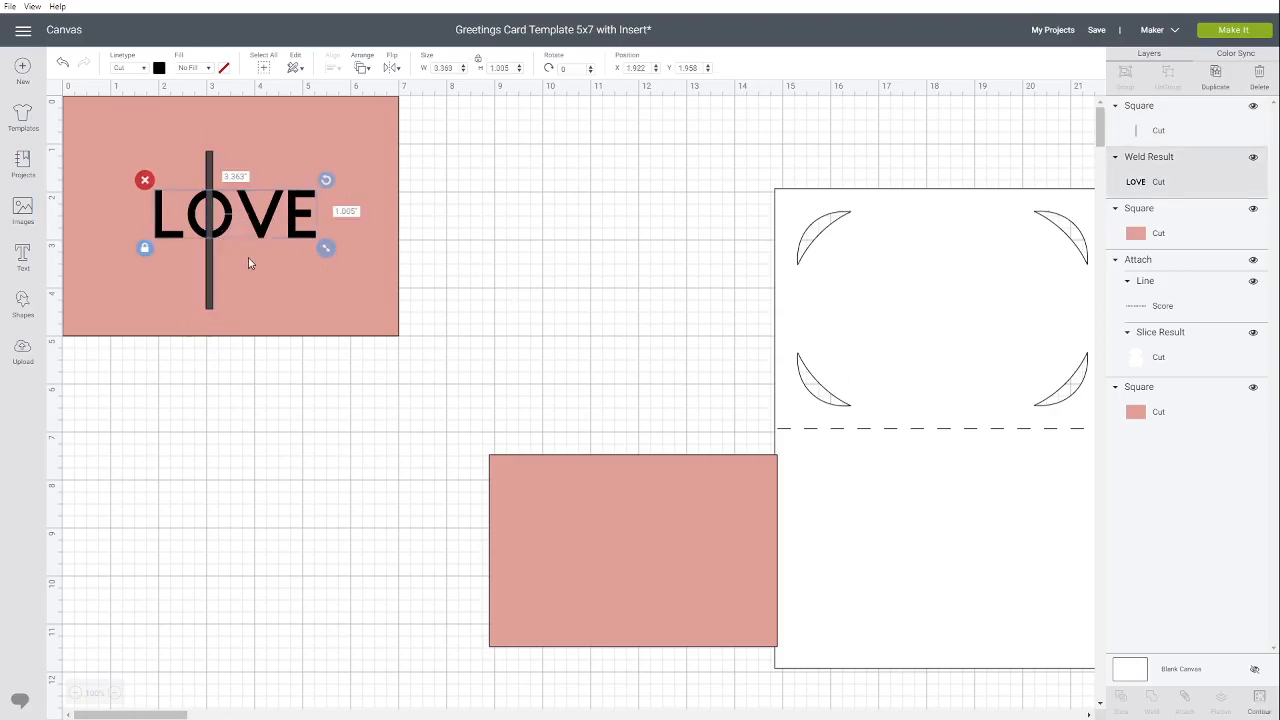
shift+click(209, 258)
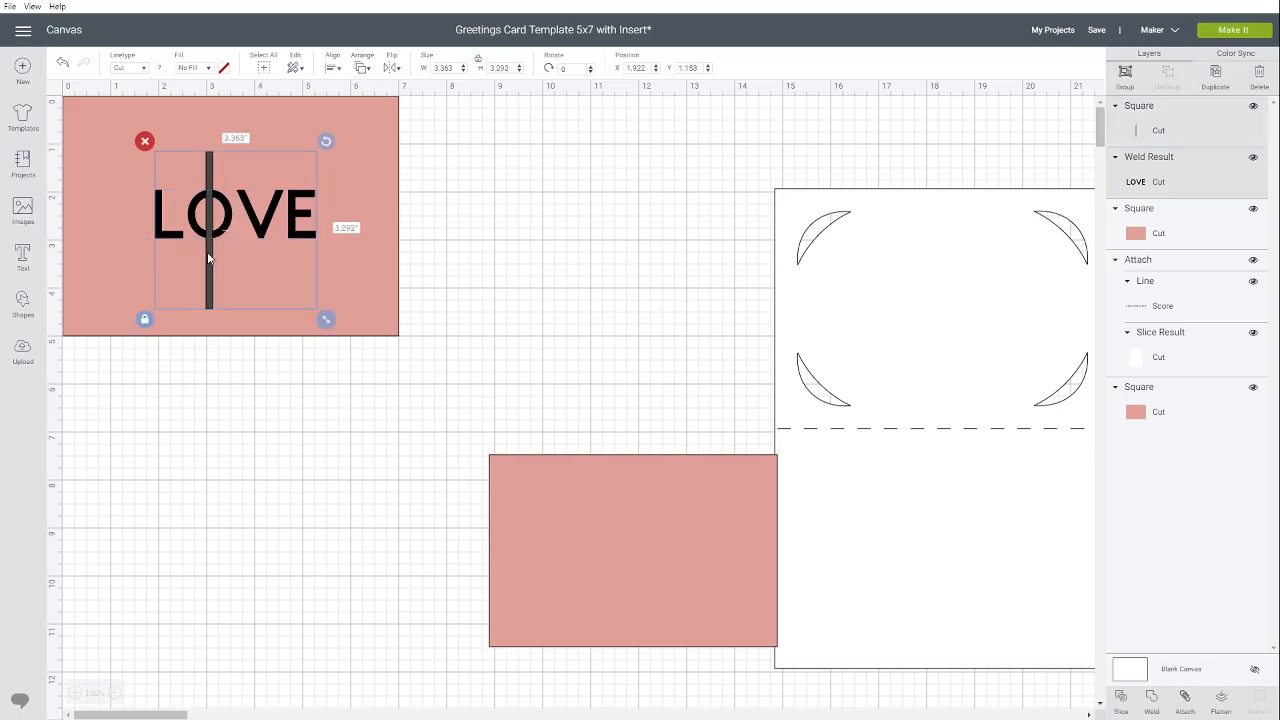
click(1122, 690)
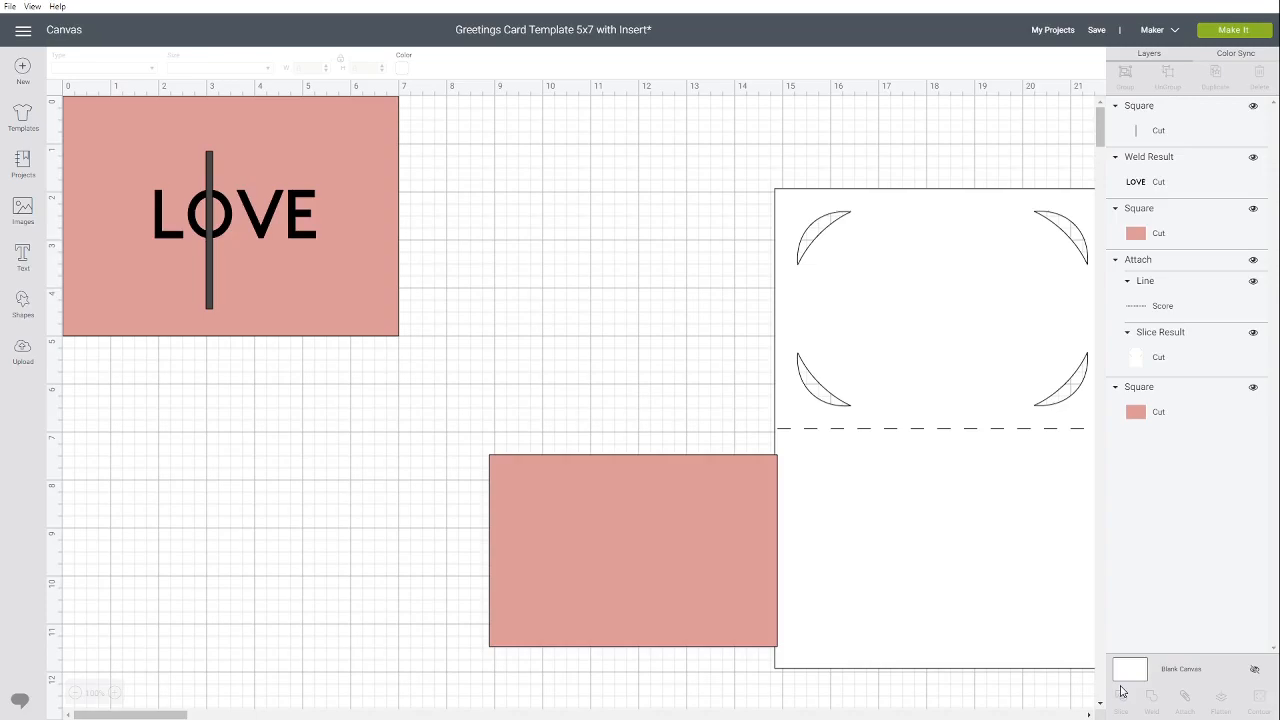
click(209, 270)
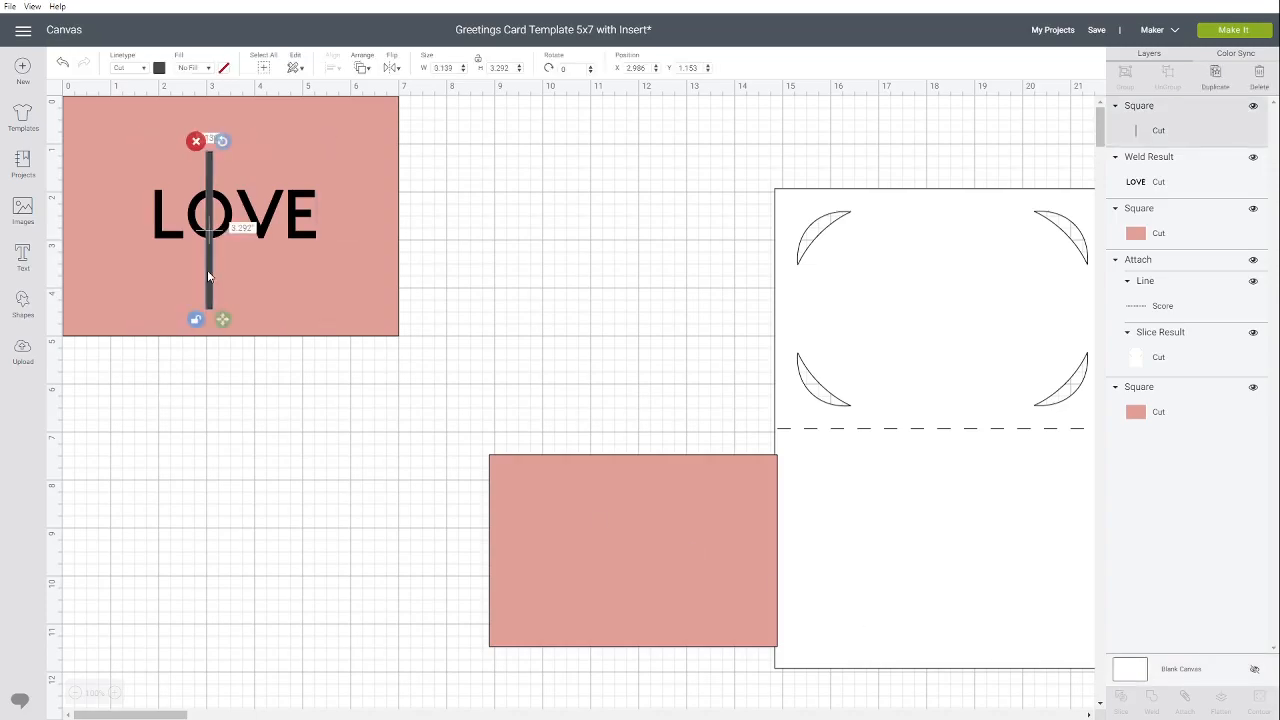
key(Delete)
click(211, 234)
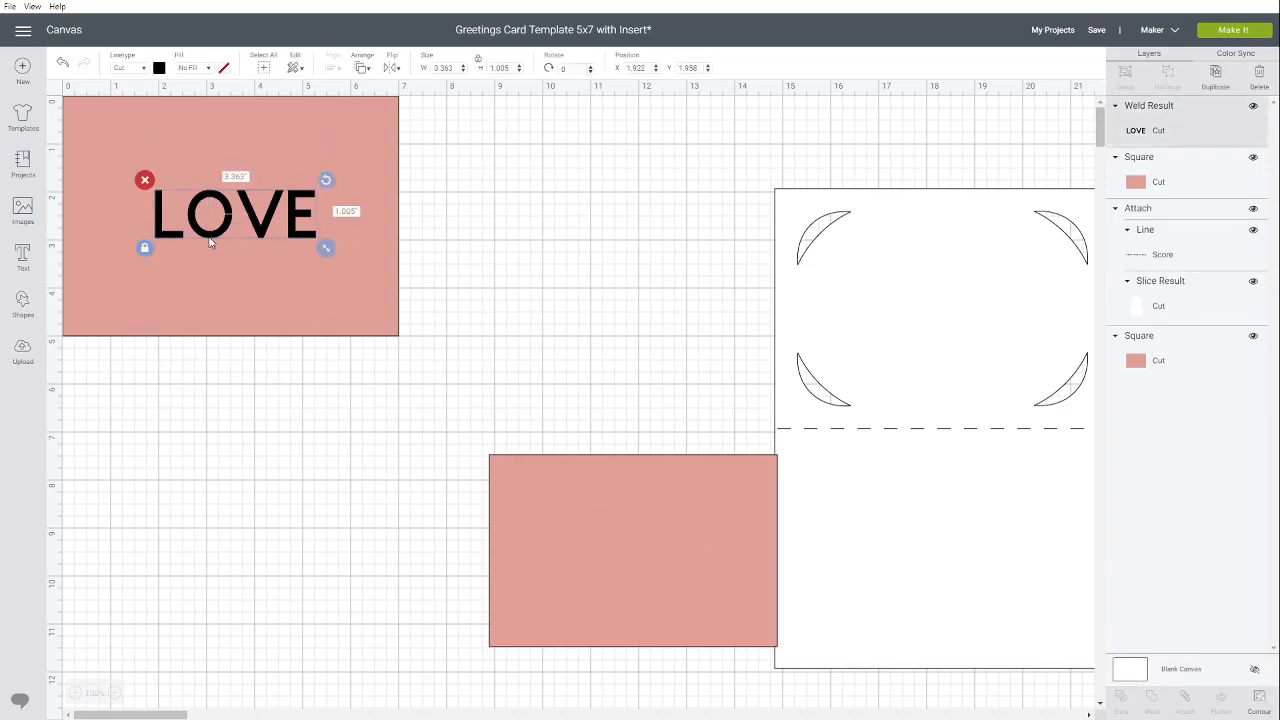
drag(227, 230, 576, 193)
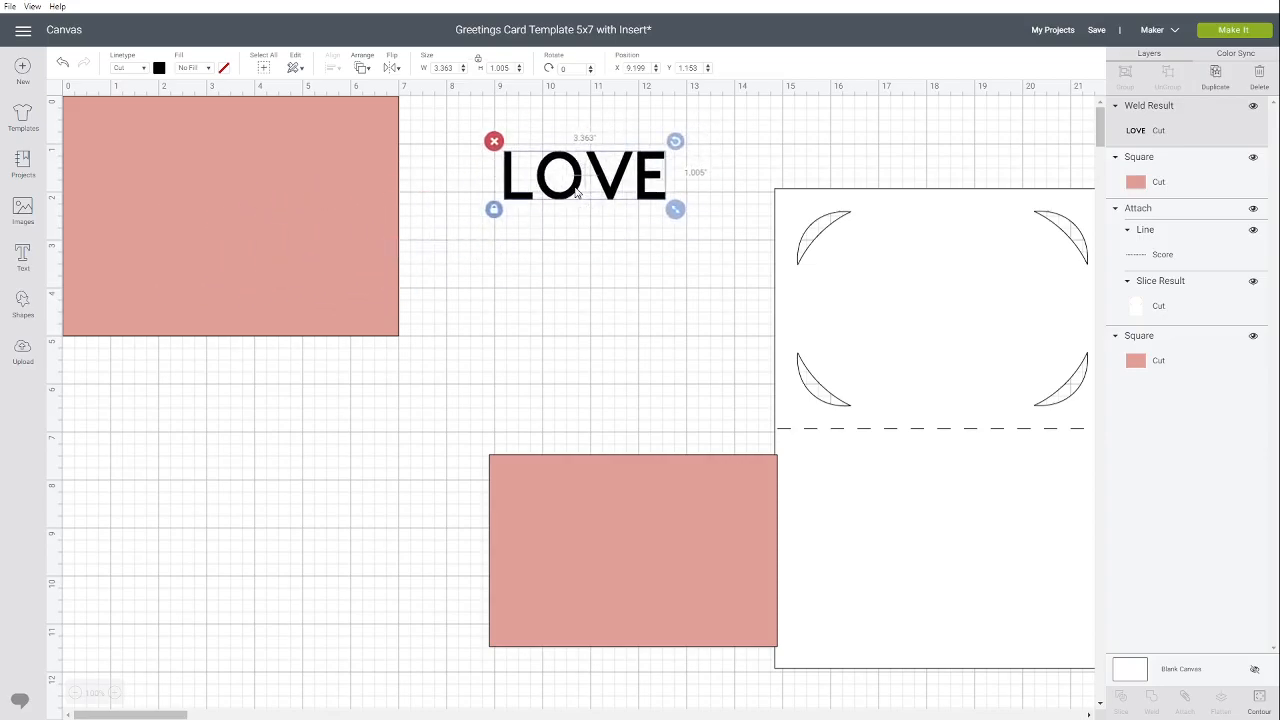
click(63, 64)
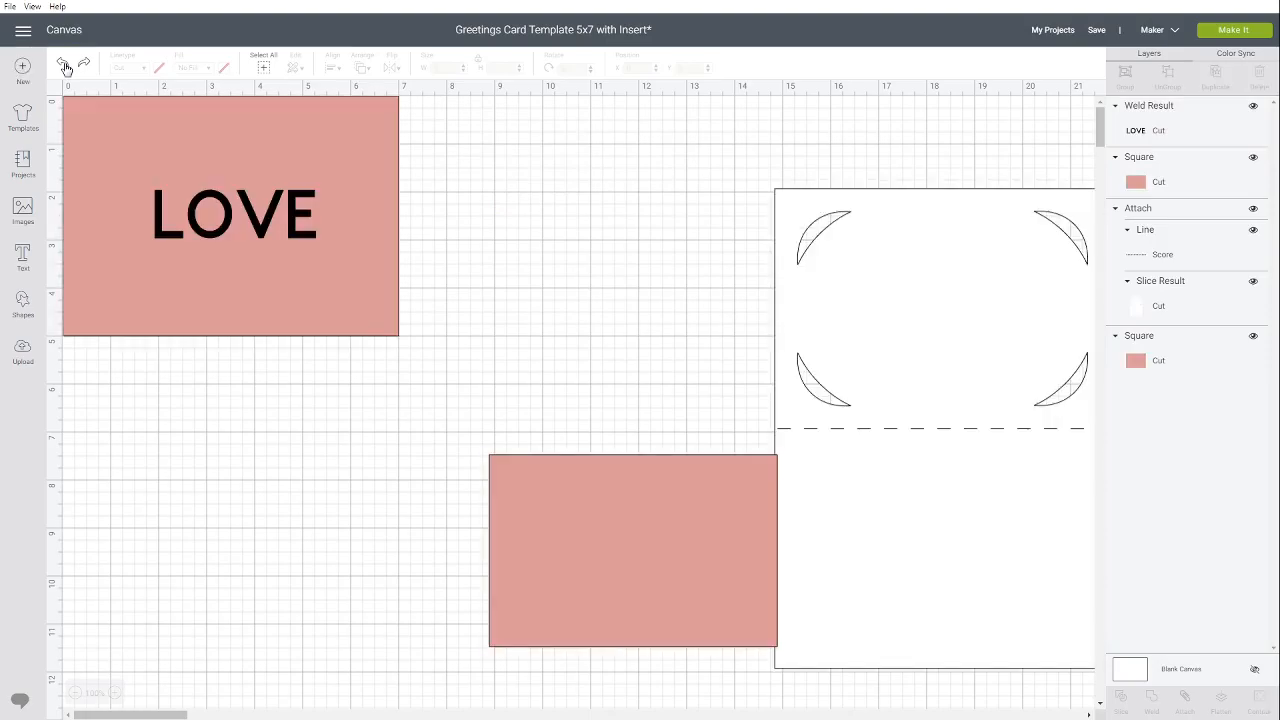
click(63, 64)
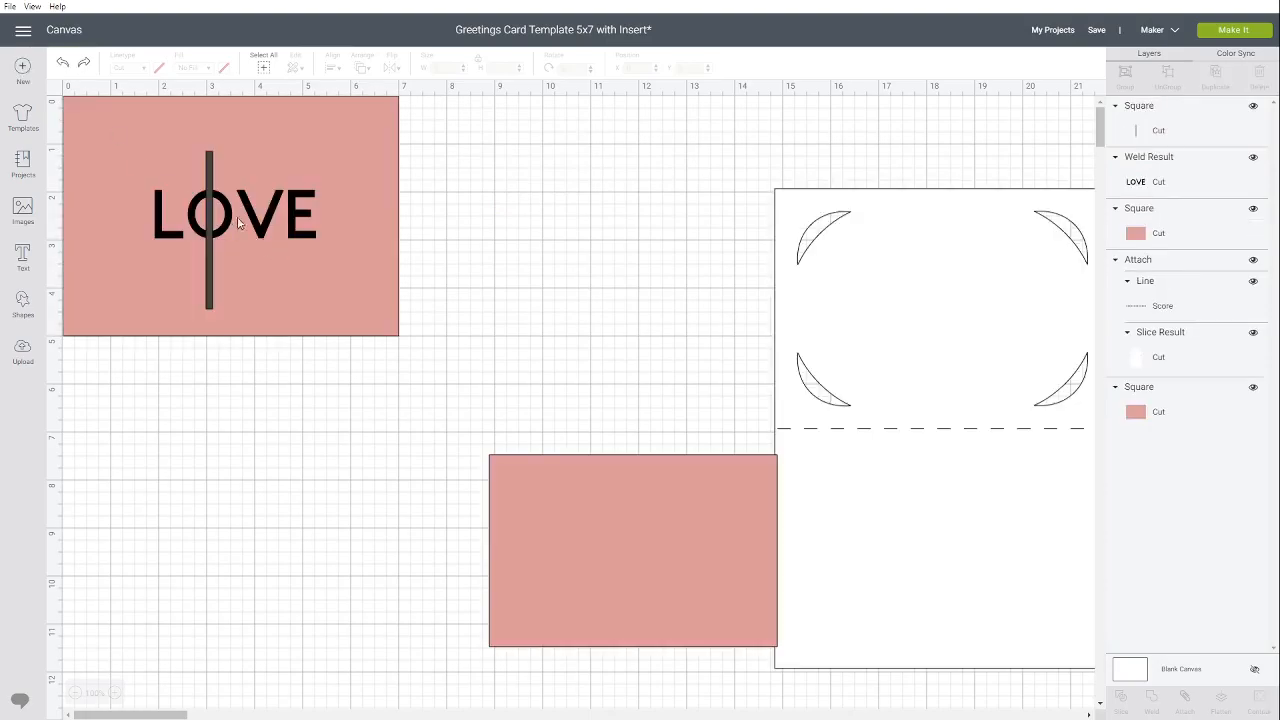
Move the 7 x 5 red panel out from behind the lettering and slice LOVE with the vertical bar
drag(329, 137, 814, 166)
drag(290, 306, 178, 203)
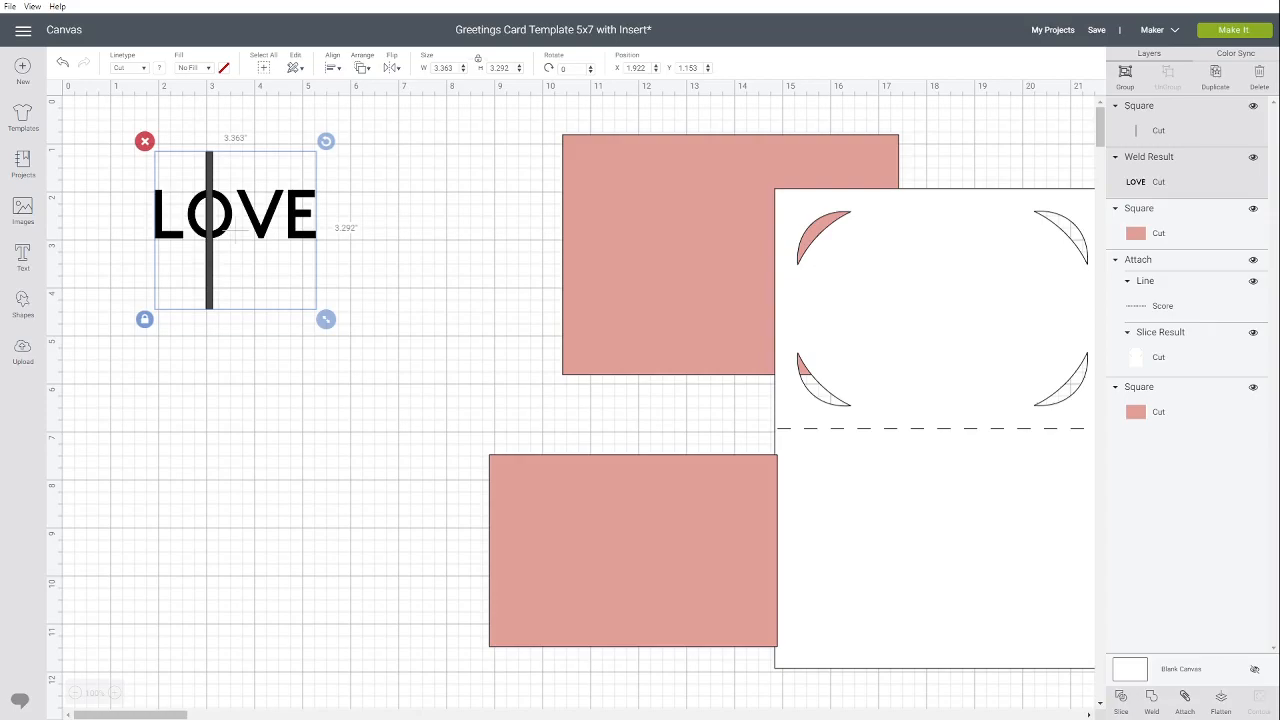
click(1122, 701)
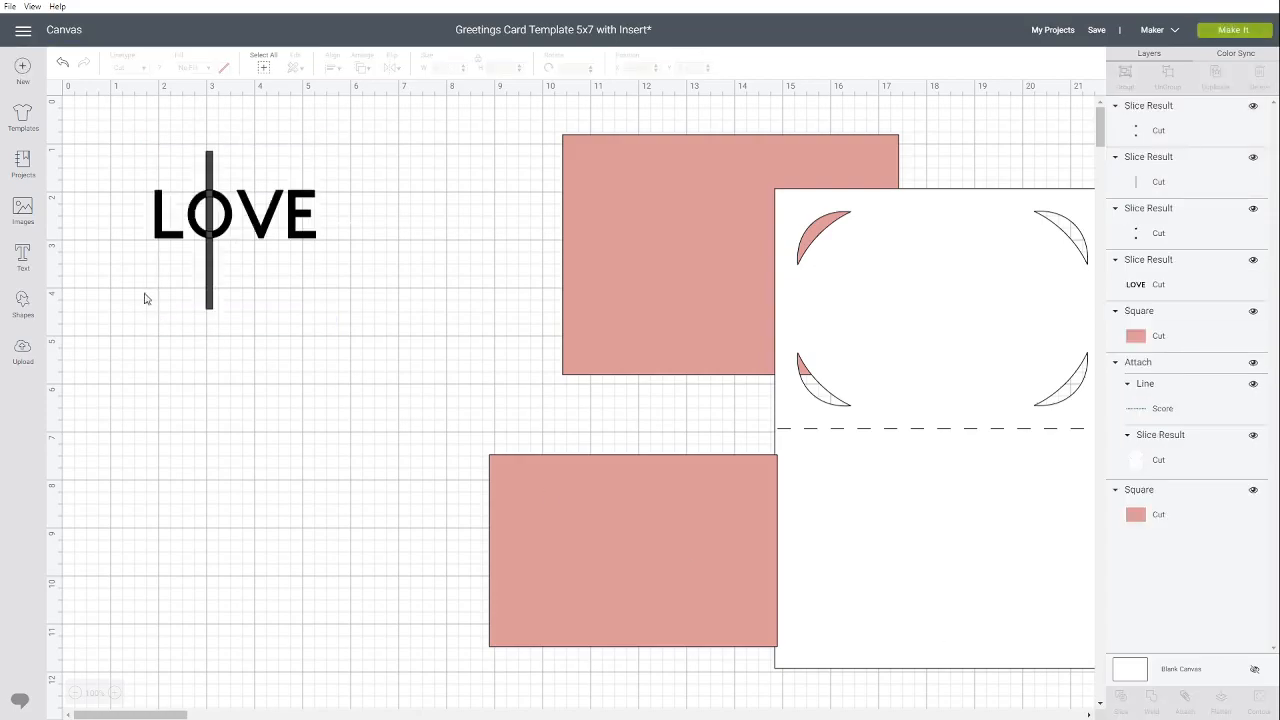
Move the sliced LOVE lettering below the bar and delete the leftover bar and slice pieces
drag(260, 238, 256, 410)
click(236, 150)
drag(240, 134, 182, 330)
key(Delete)
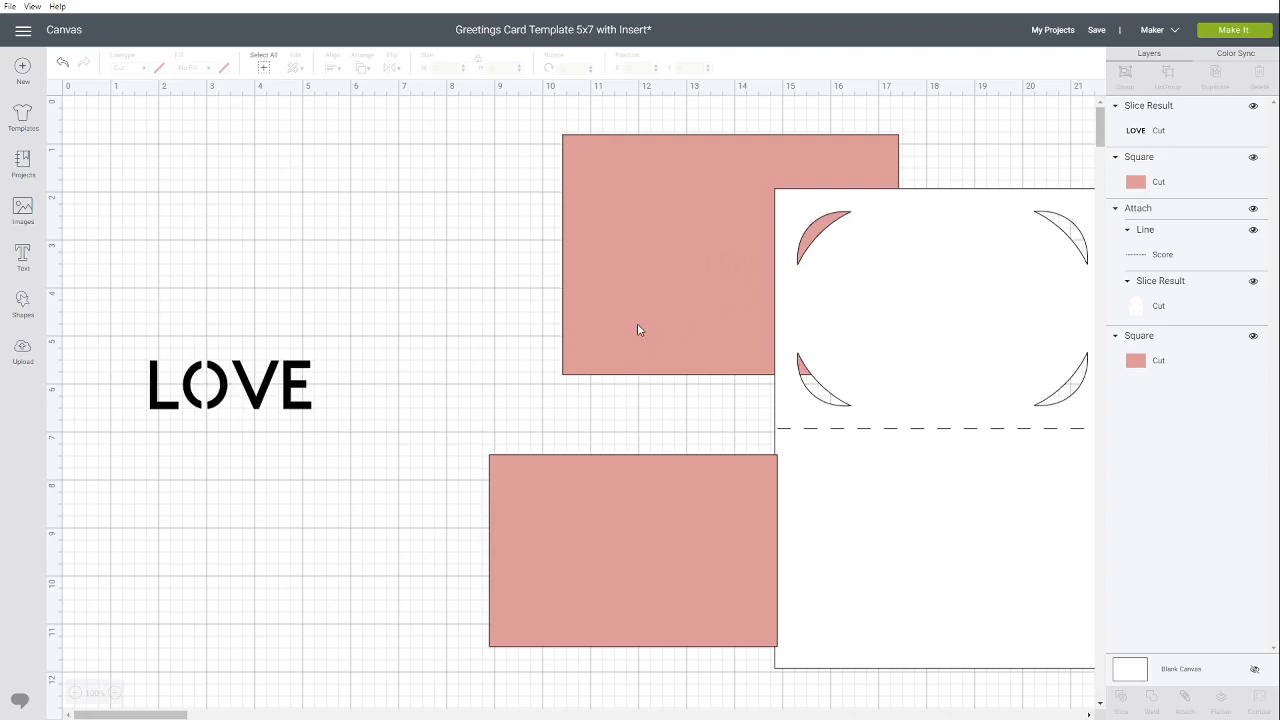
Return the 7 x 5 red panel to X 0, Y 0 and center the LOVE stencil lettering on it
drag(637, 331, 90, 277)
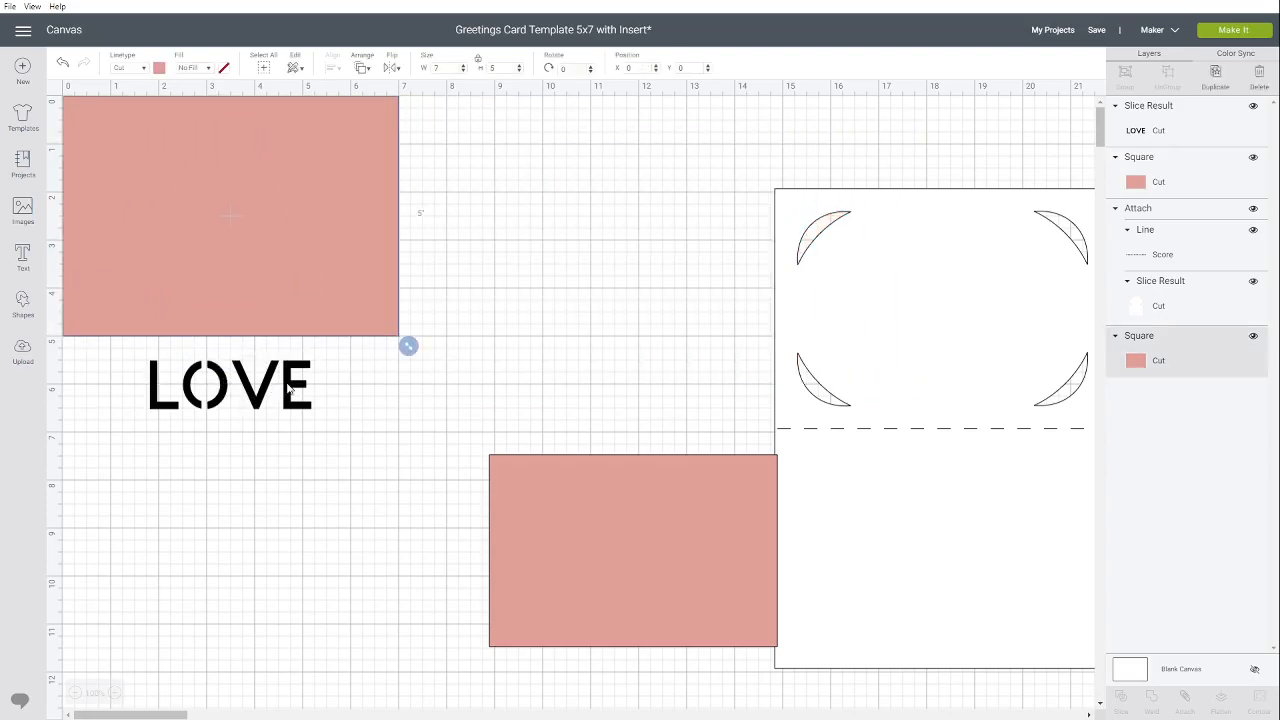
drag(288, 390, 279, 195)
shift+click(384, 263)
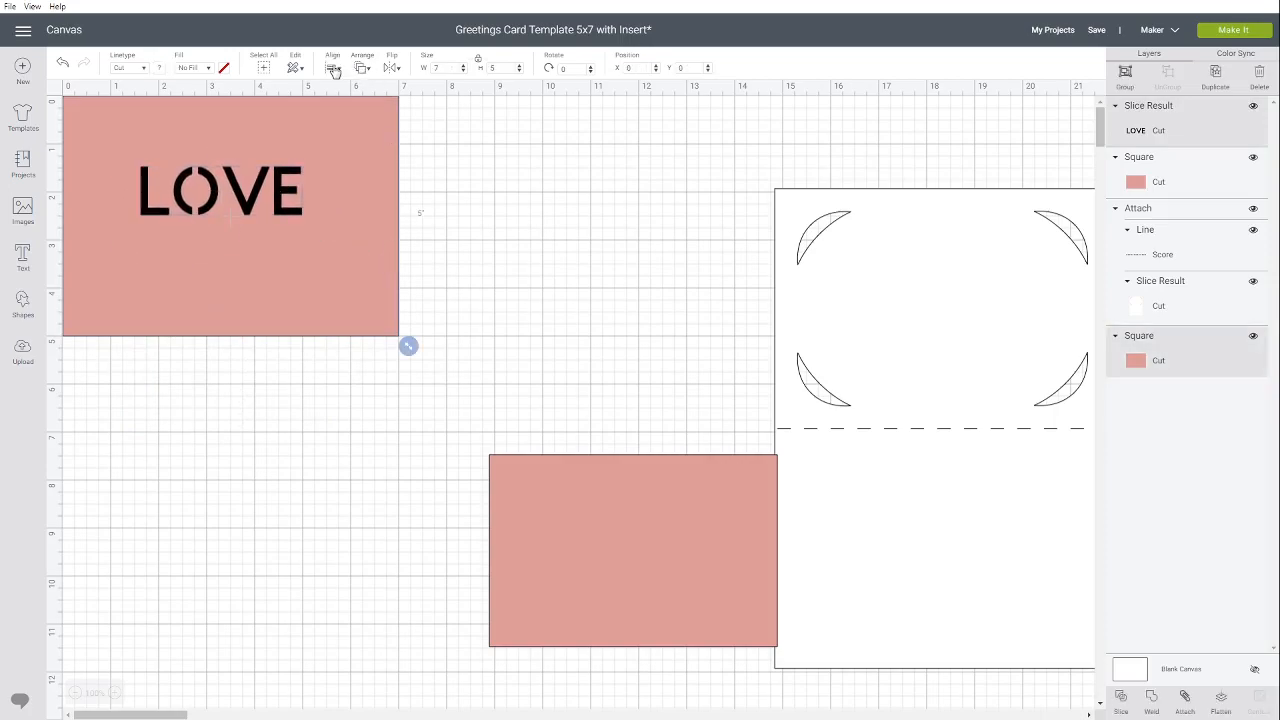
click(332, 69)
click(366, 219)
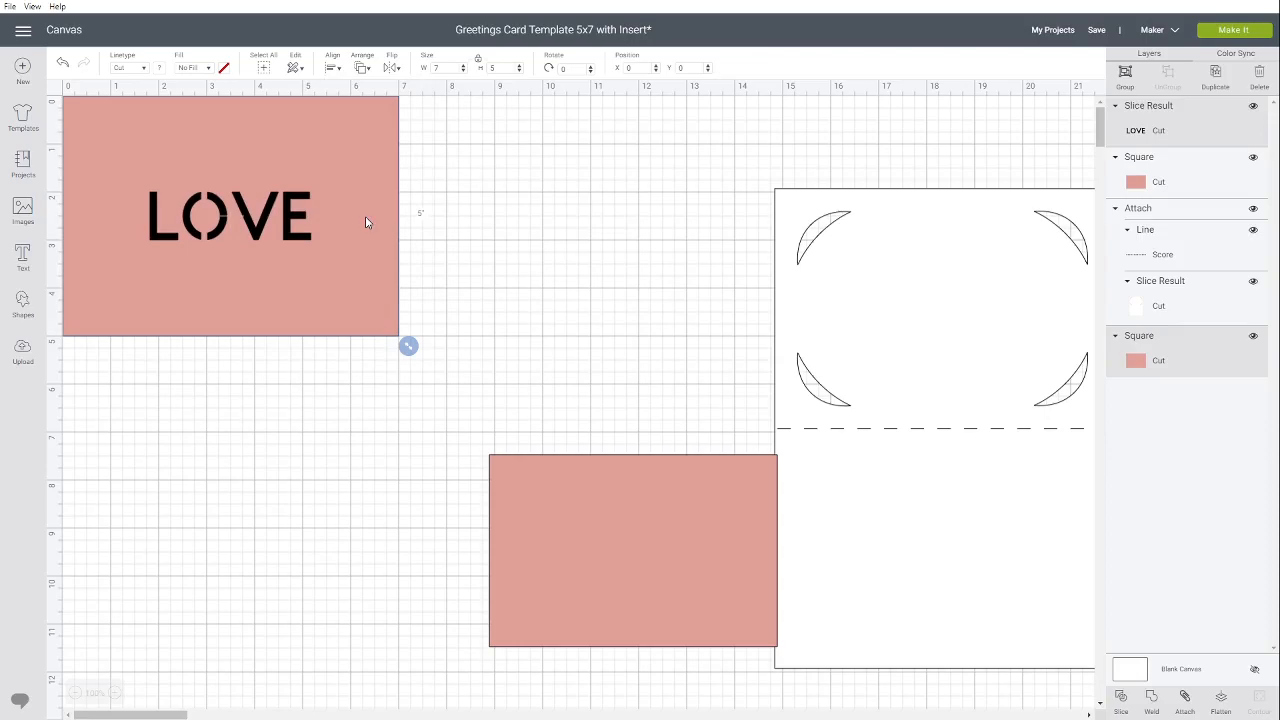
Delete the 7 x 5 red panel and move the card base back to X 0, Y 0 behind the lettering
click(496, 236)
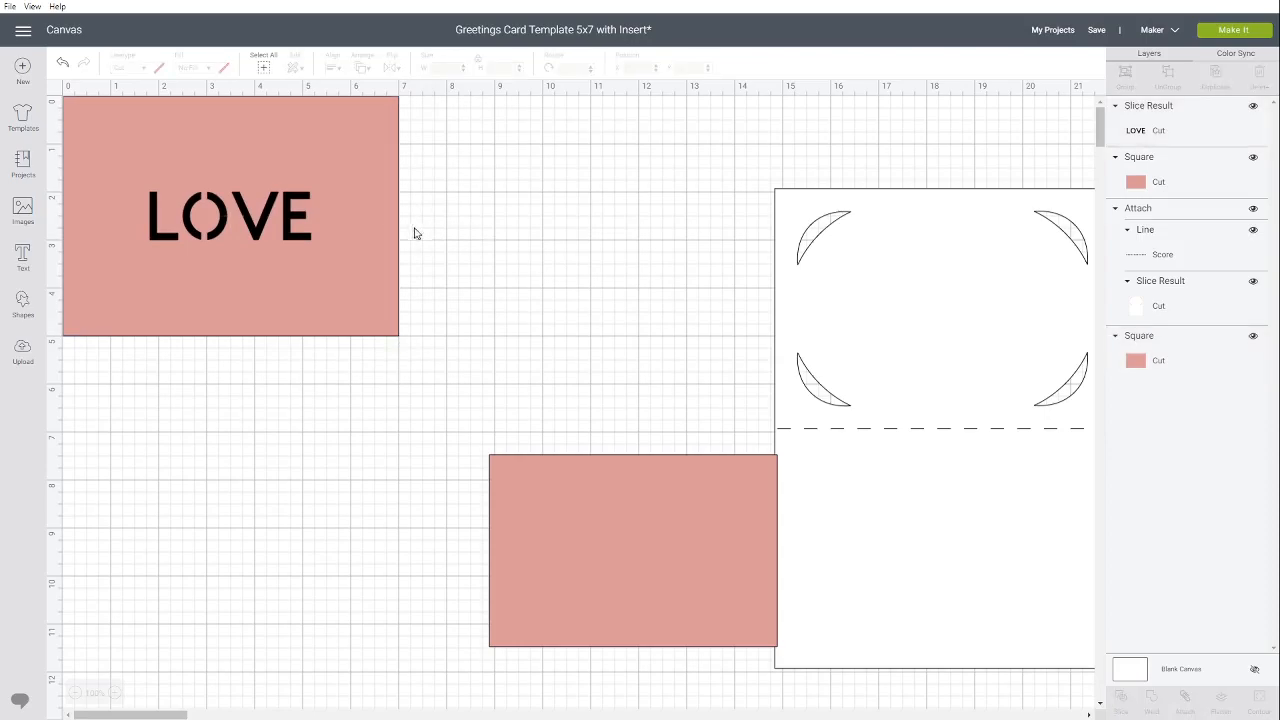
click(389, 177)
key(Delete)
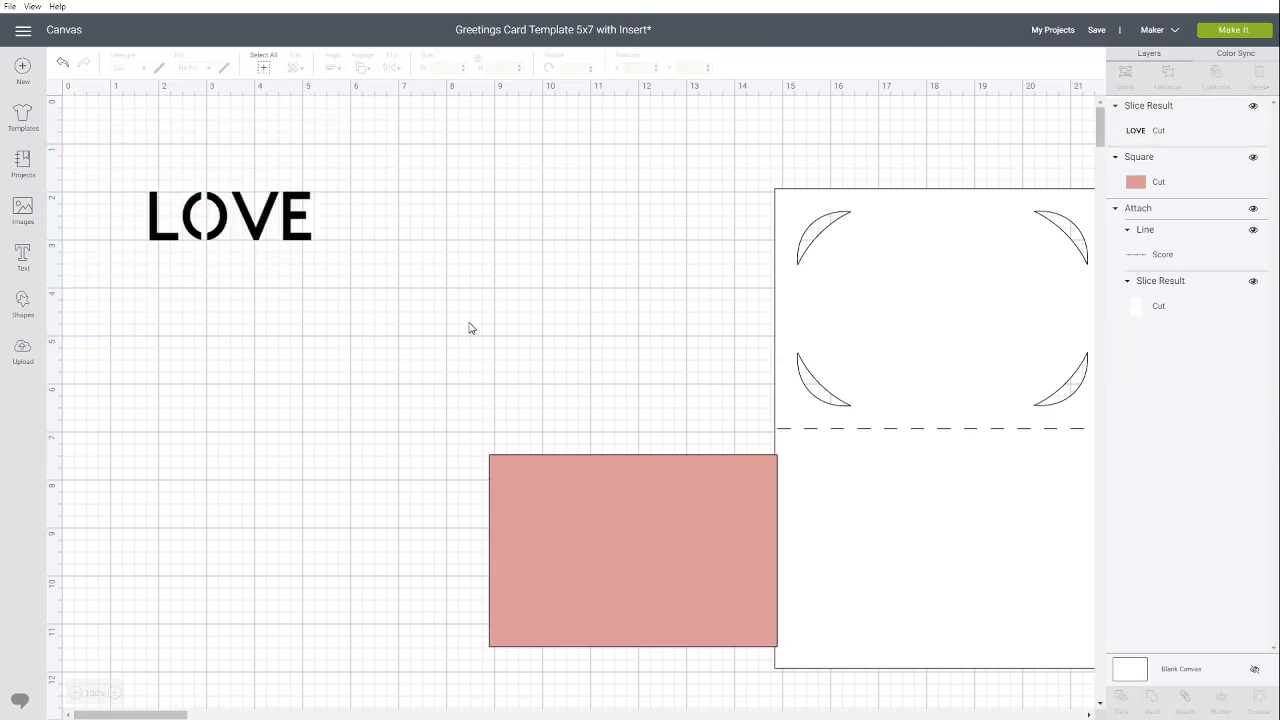
drag(811, 289, 163, 174)
Detach the score line from the card base
click(298, 220)
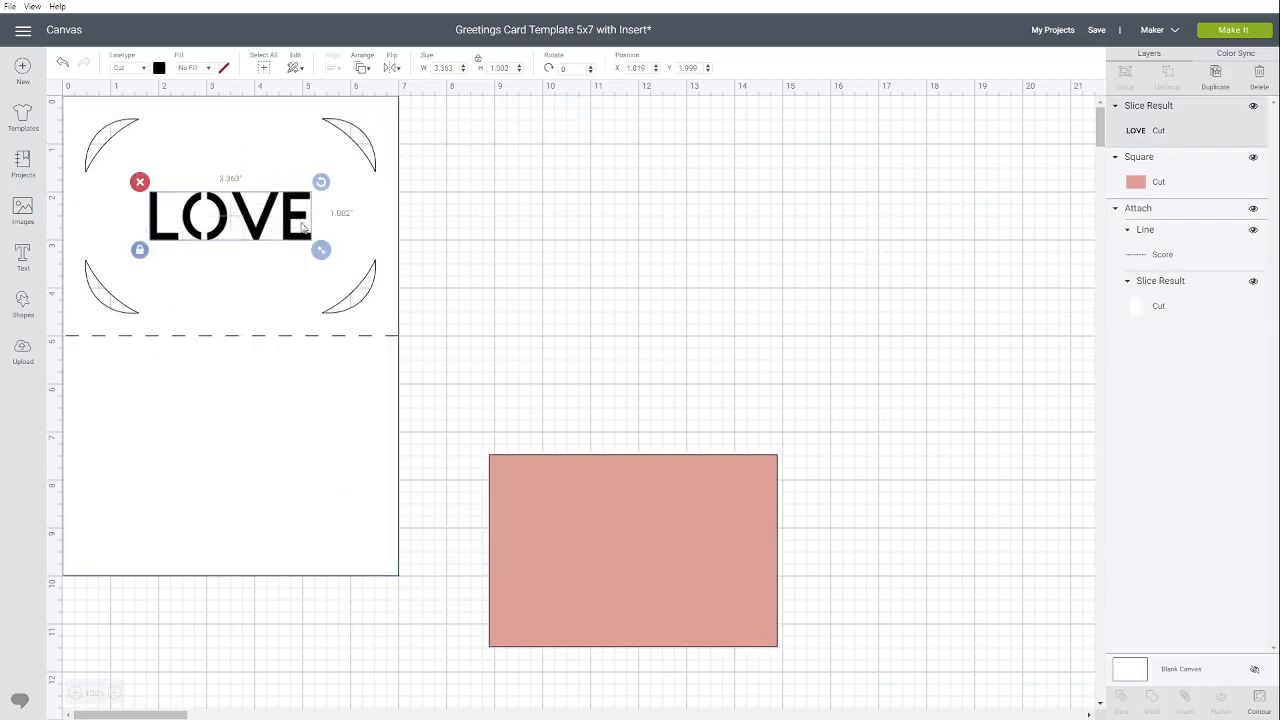
shift+click(262, 136)
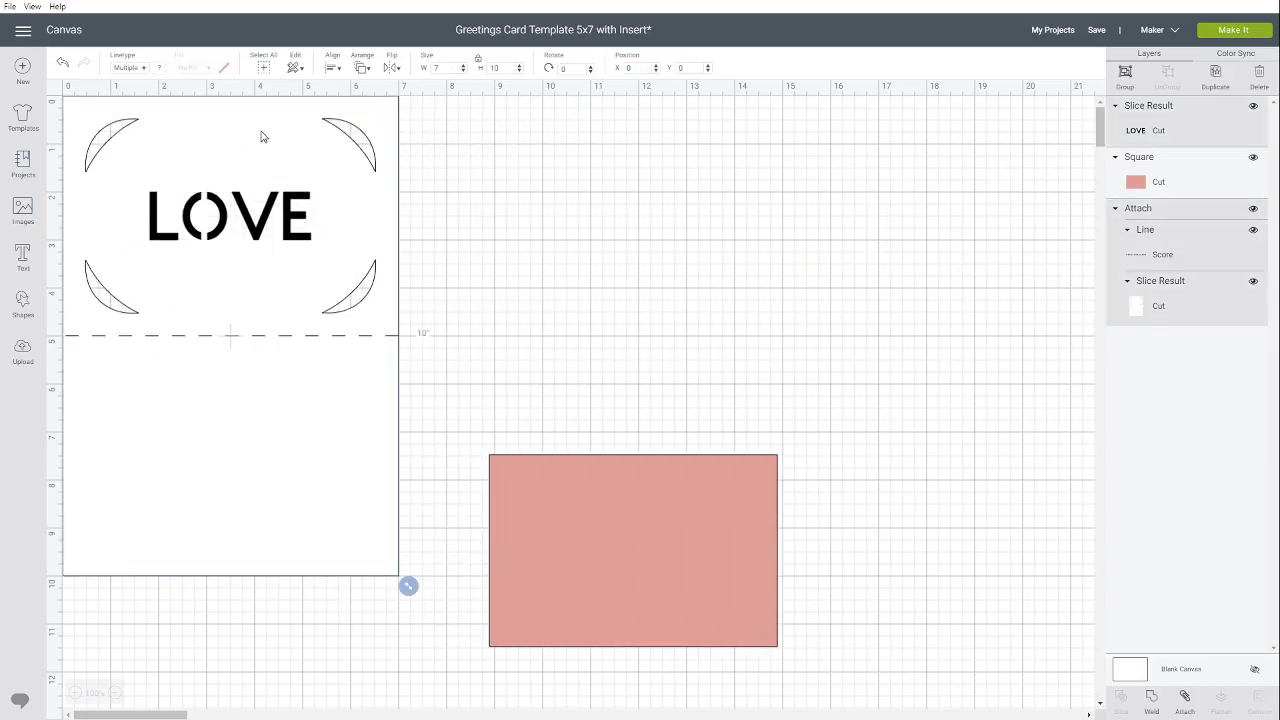
click(431, 237)
click(348, 421)
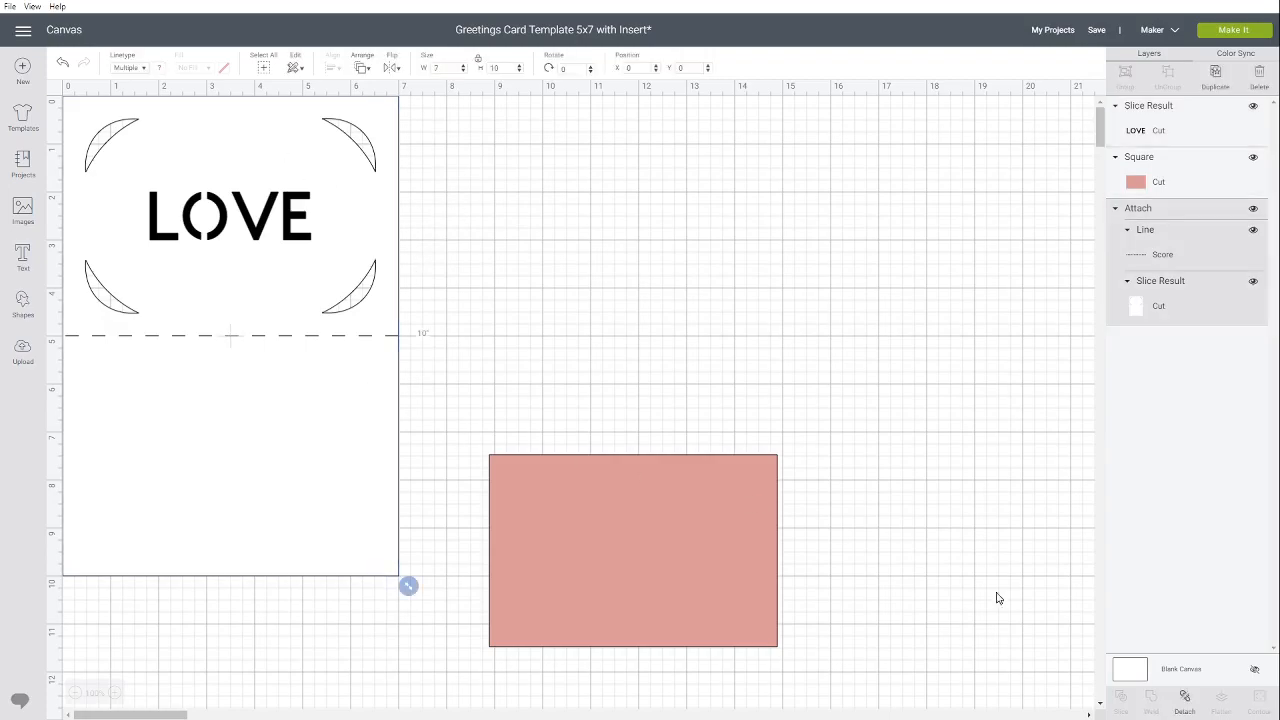
click(1184, 700)
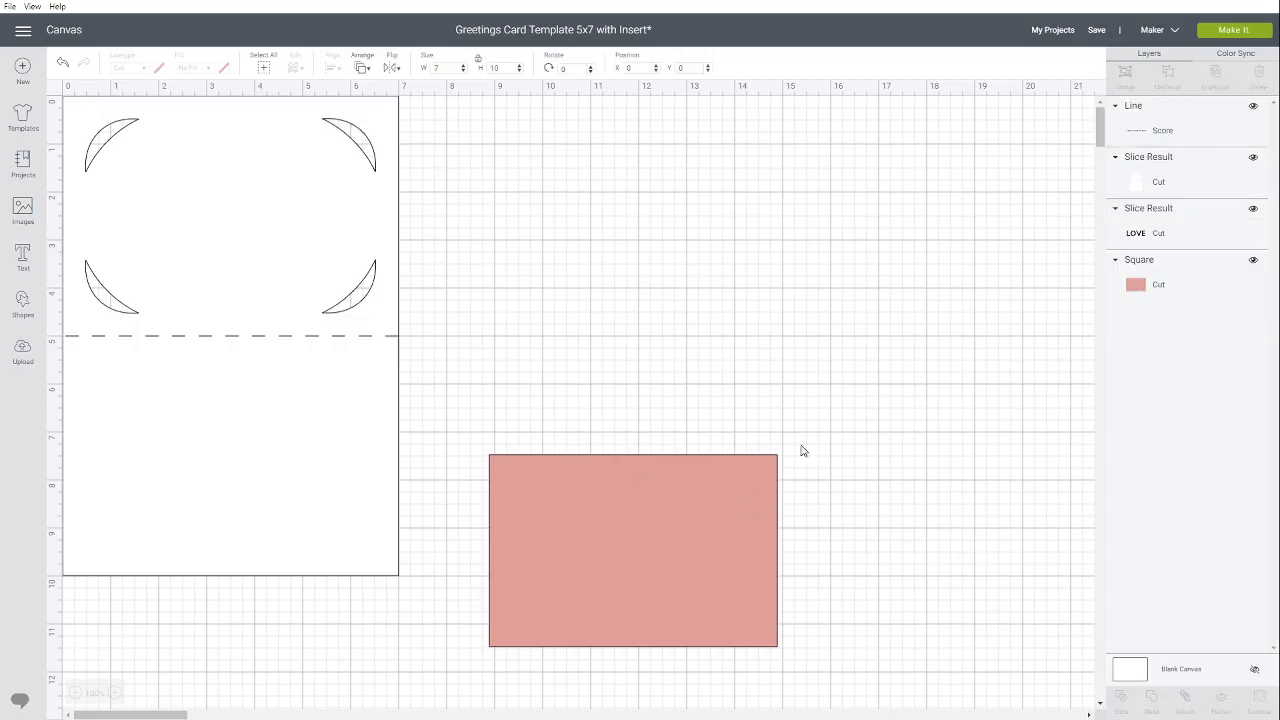
Send the card base to the back, behind the LOVE lettering
click(326, 168)
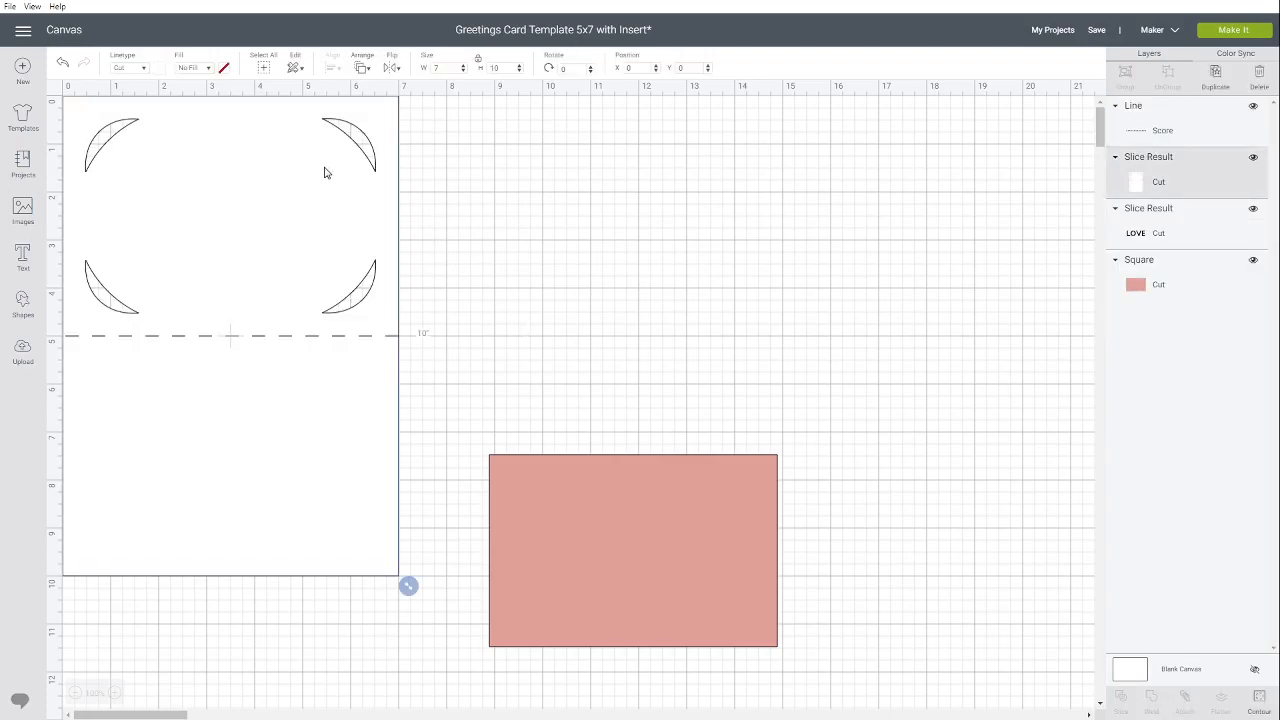
click(362, 67)
click(374, 90)
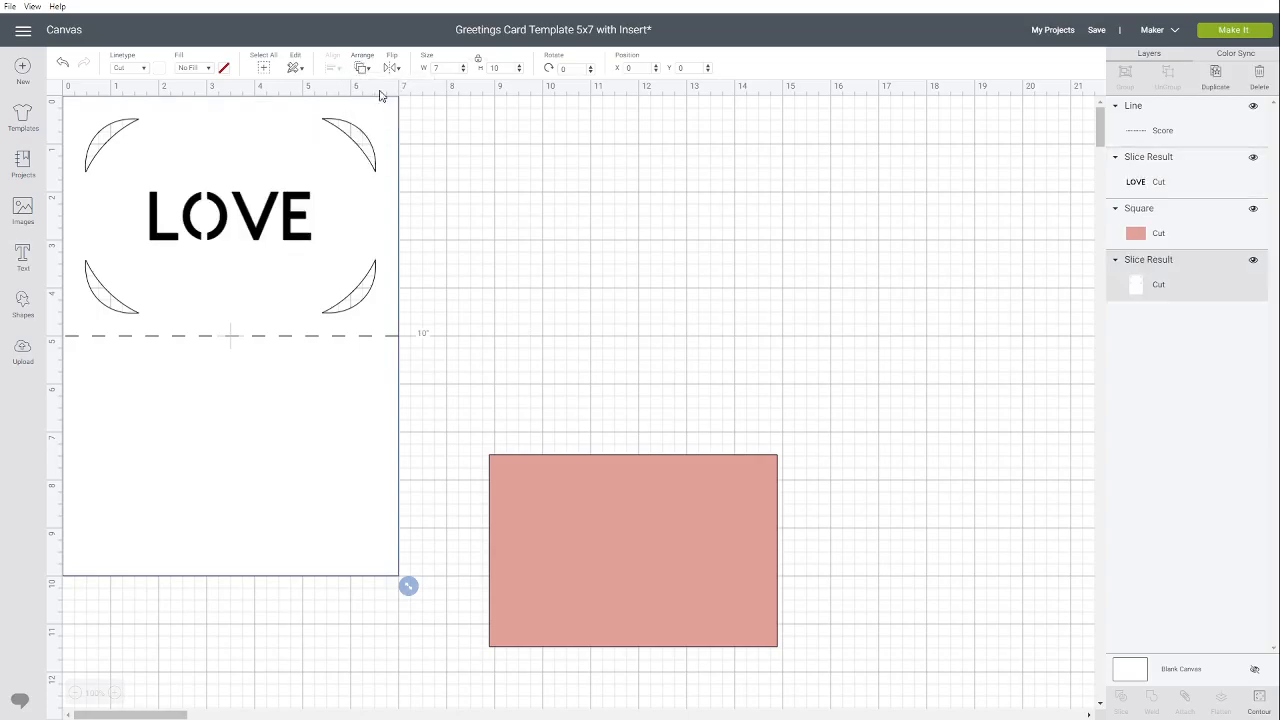
Slice the LOVE stencil lettering out of the card base
click(295, 222)
shift+click(313, 484)
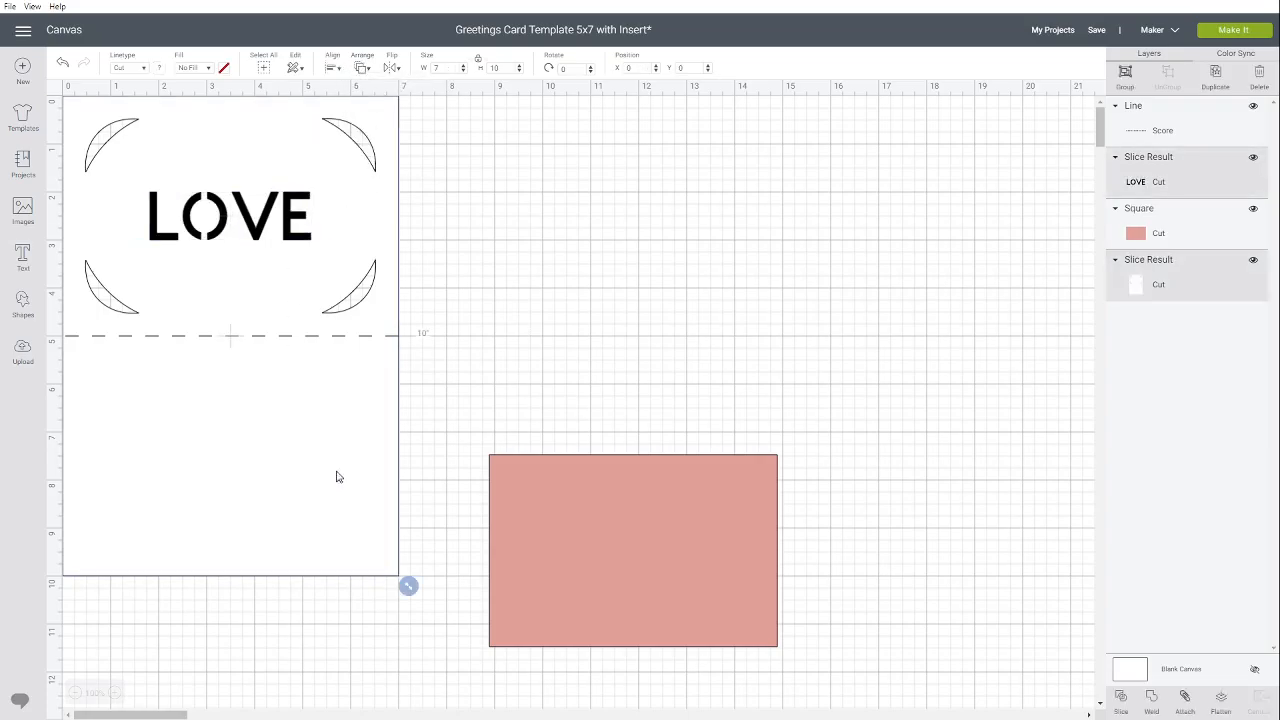
click(1122, 696)
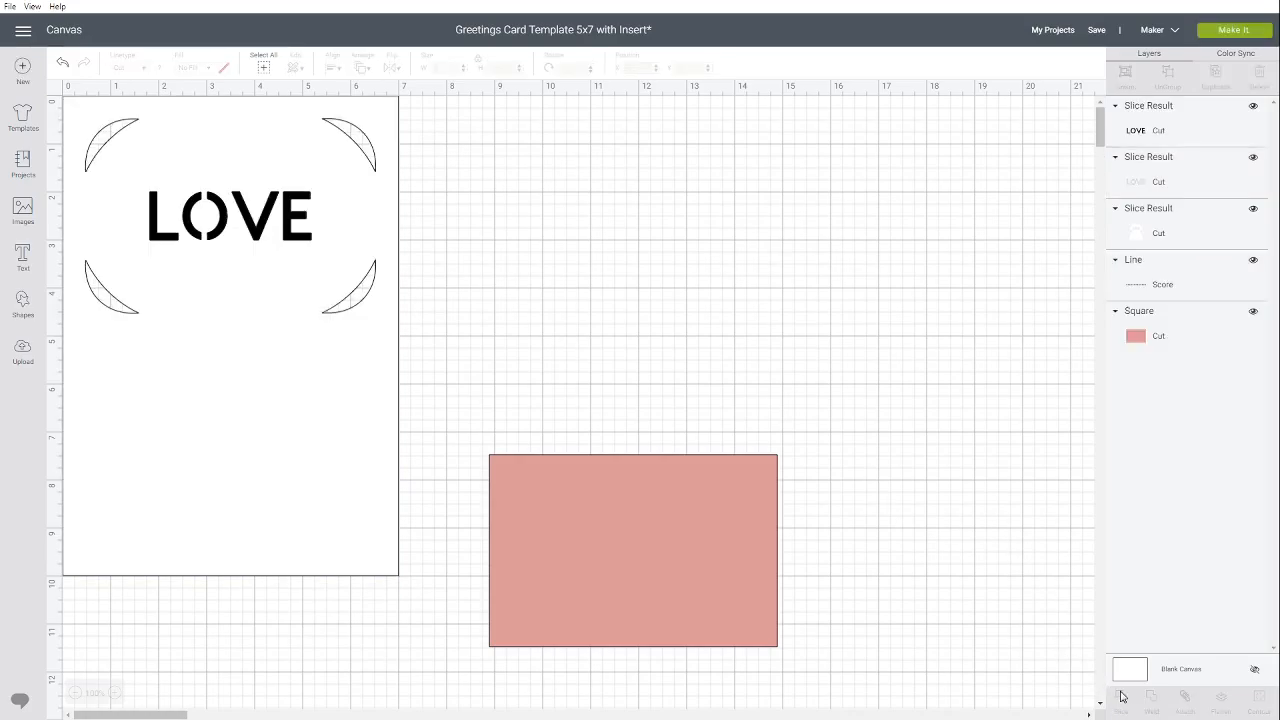
Move the leftover LOVE slice pieces off the card base and delete them
drag(369, 209, 812, 231)
drag(356, 158, 190, 256)
key(Delete)
Send the sliced card base to the back at X 0, Y 0 and attach the score line to it
drag(709, 359, 243, 294)
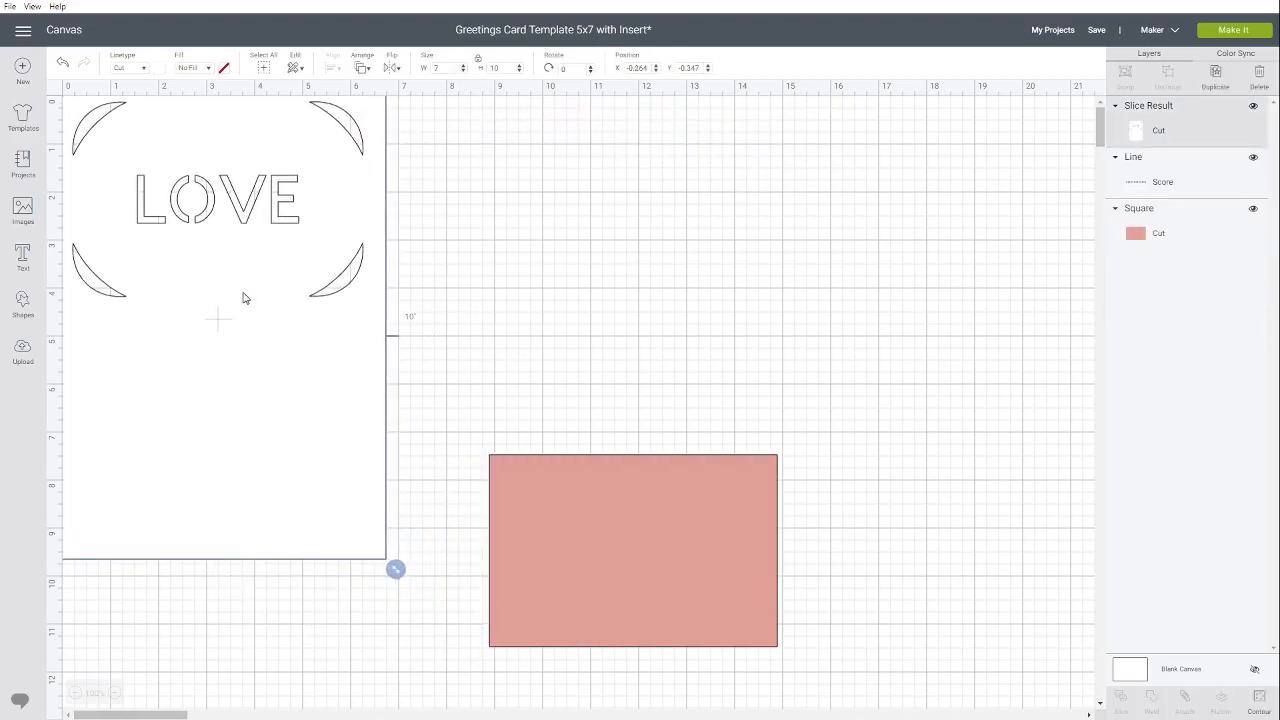
click(362, 67)
click(375, 92)
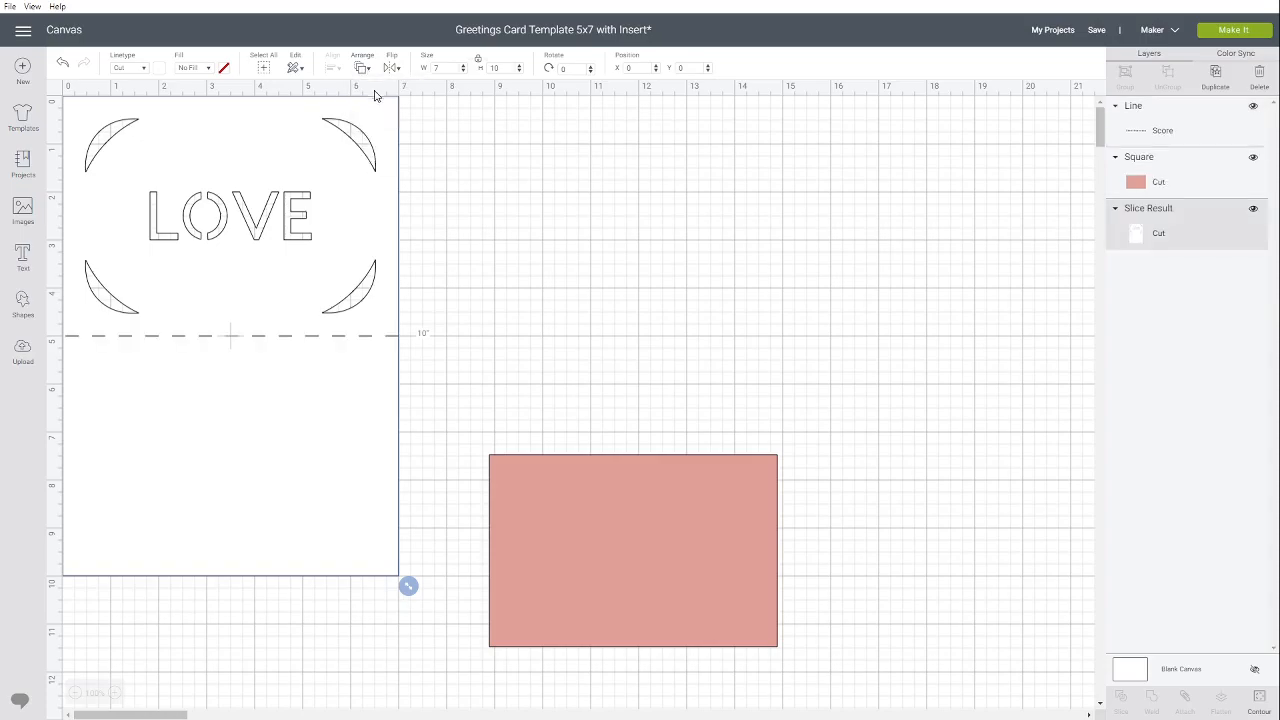
drag(453, 386, 329, 263)
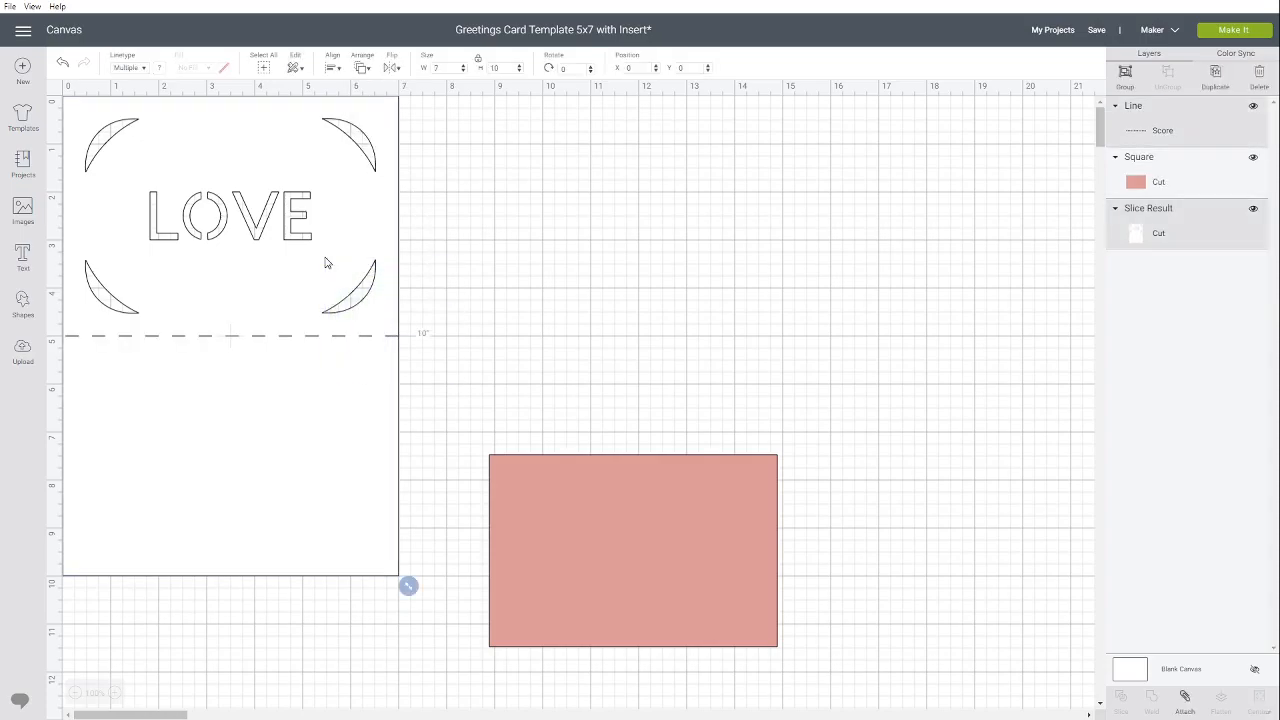
click(1184, 700)
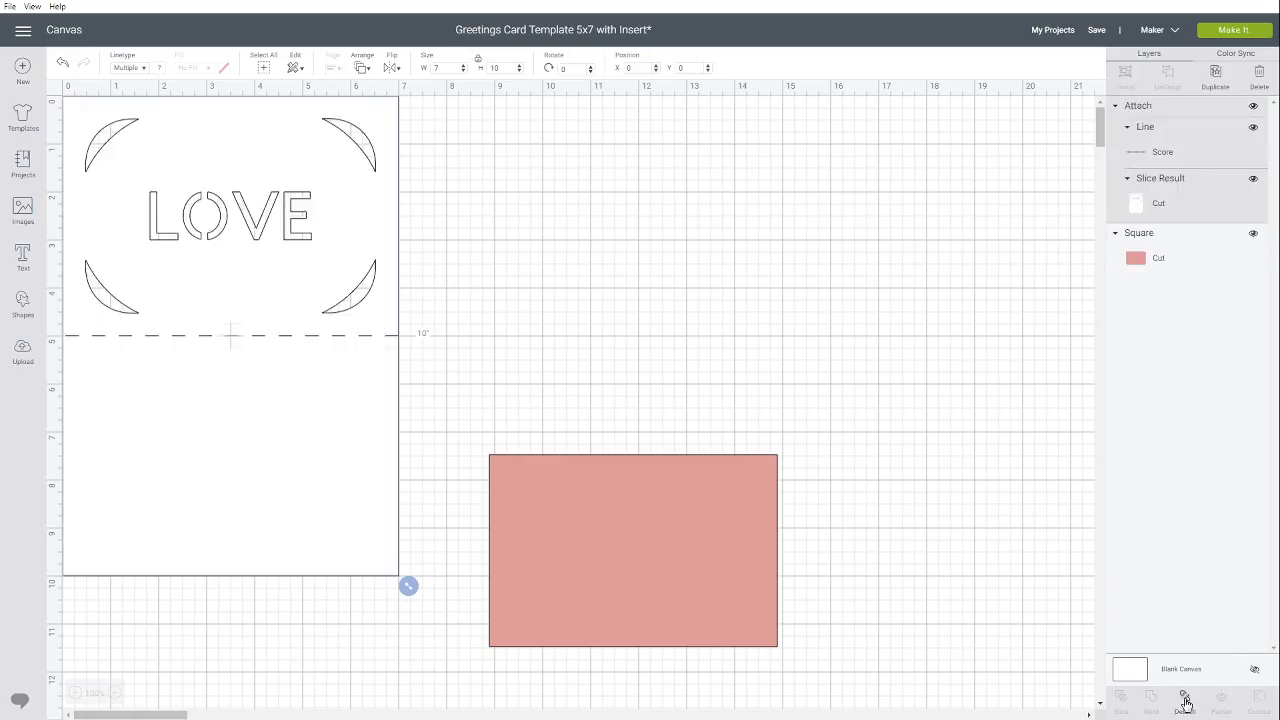
Move the red 6 x 4 insert beside the card base, at about X 7.3, Y 0
drag(684, 531, 663, 172)
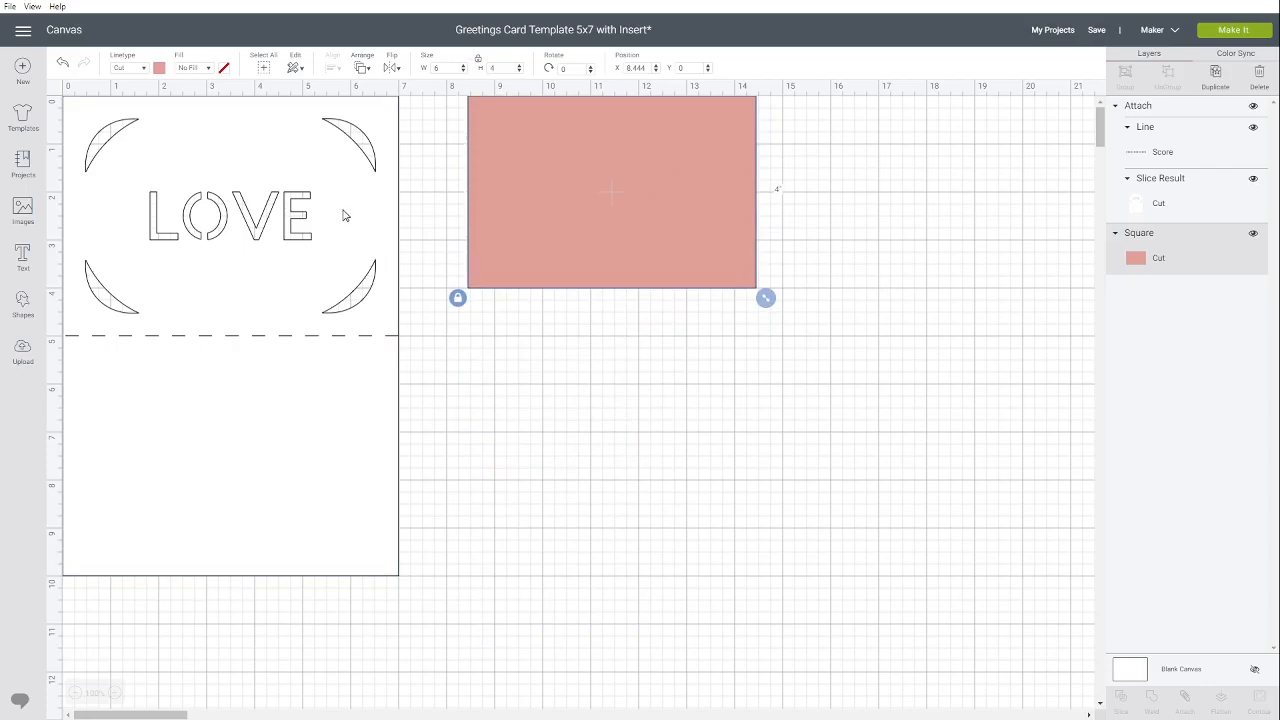
drag(518, 206, 465, 186)
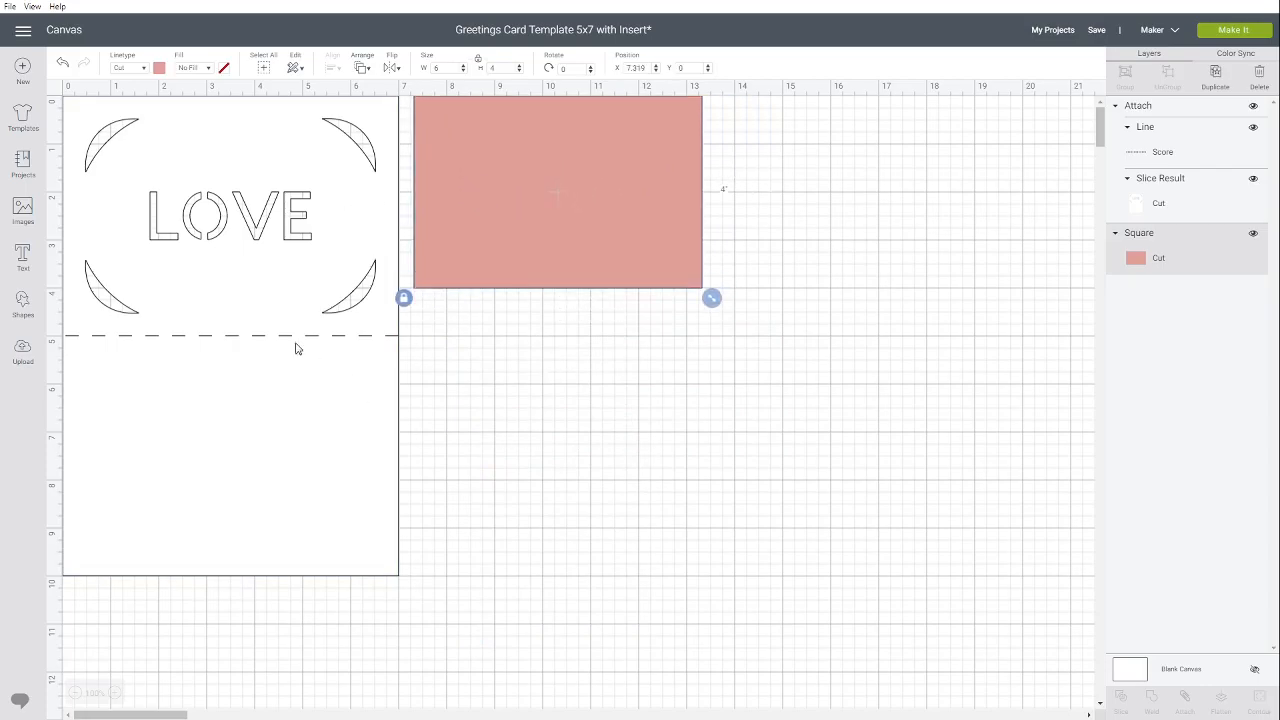
click(280, 370)
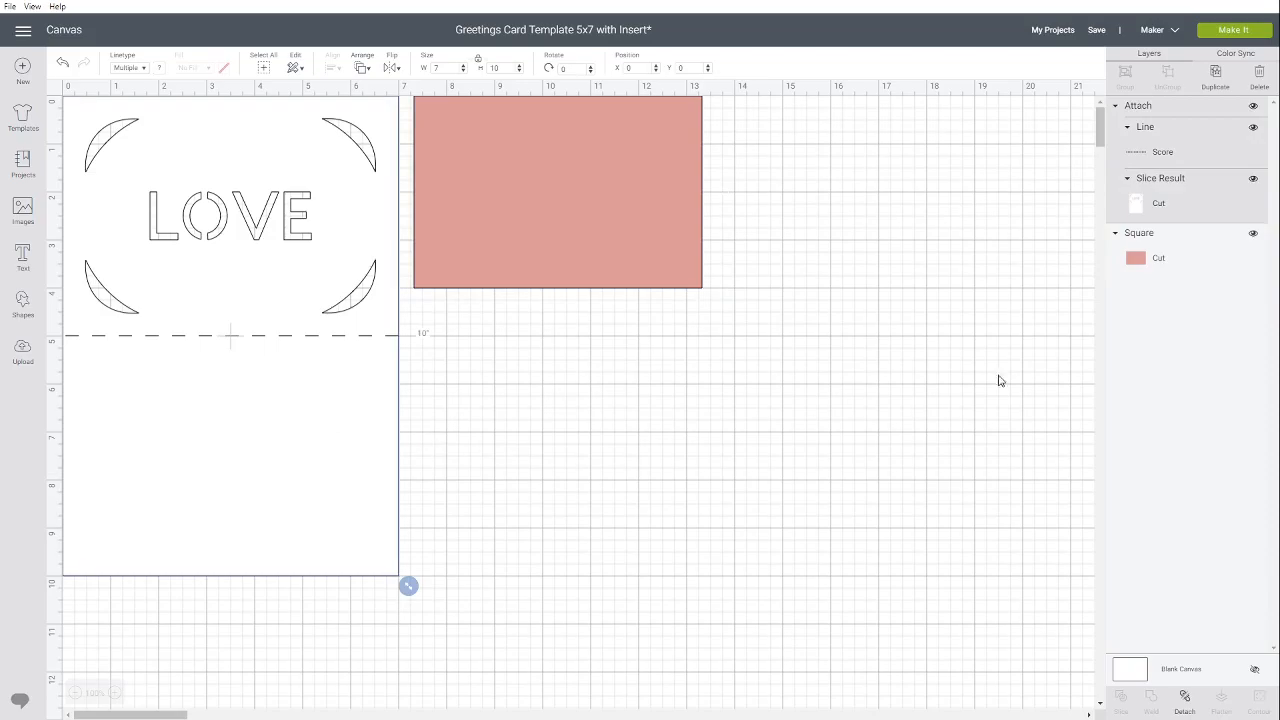
Prepare the project for cutting, check the card and insert mats, and continue to the material setup
click(1235, 36)
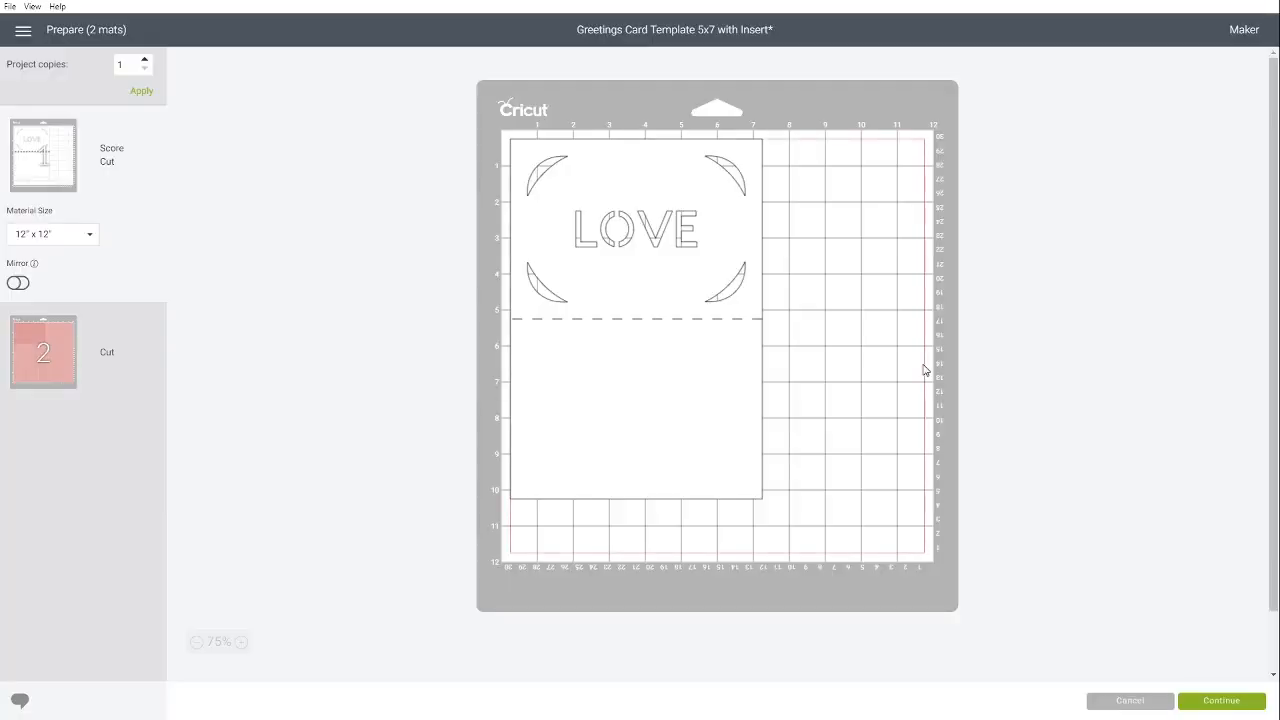
click(44, 337)
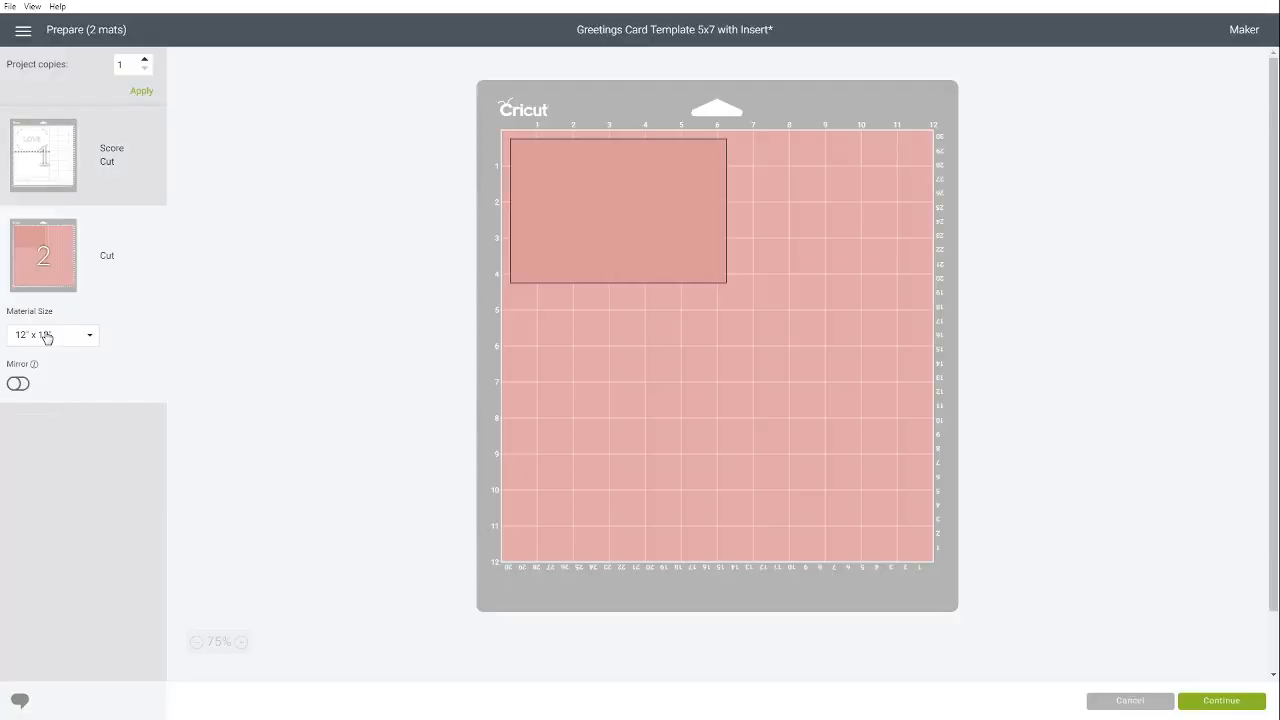
click(56, 149)
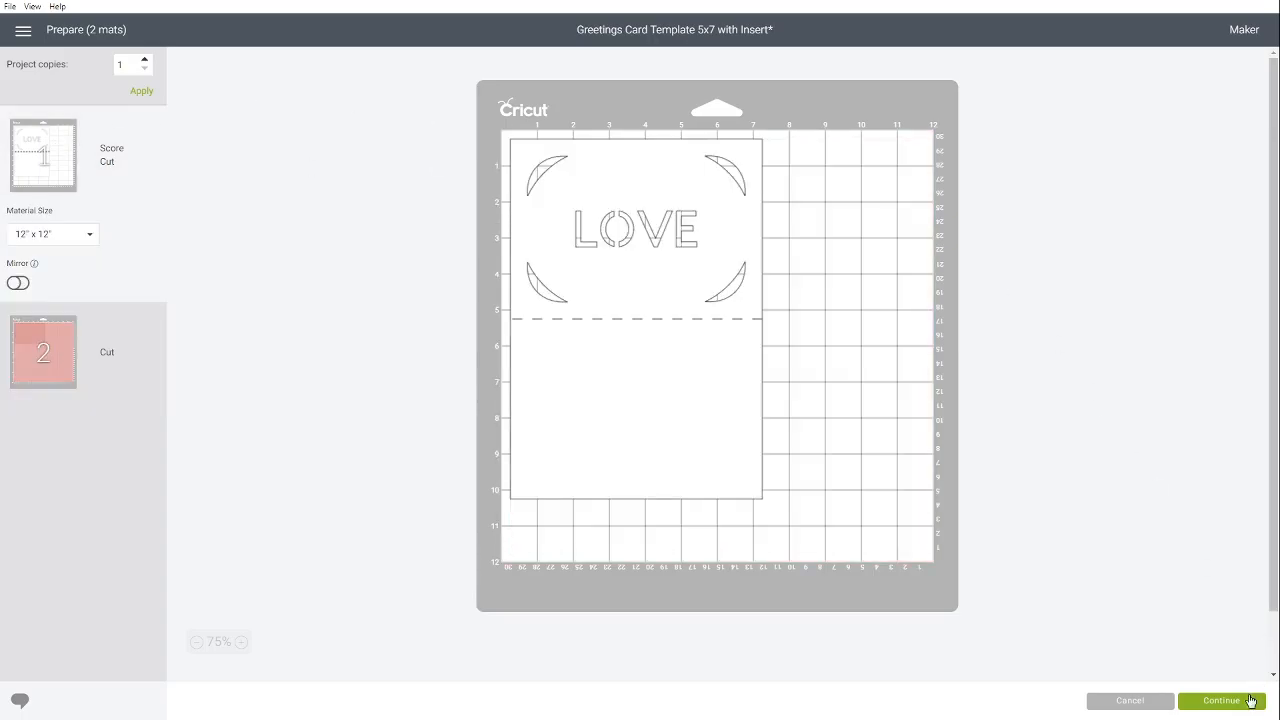
click(1221, 701)
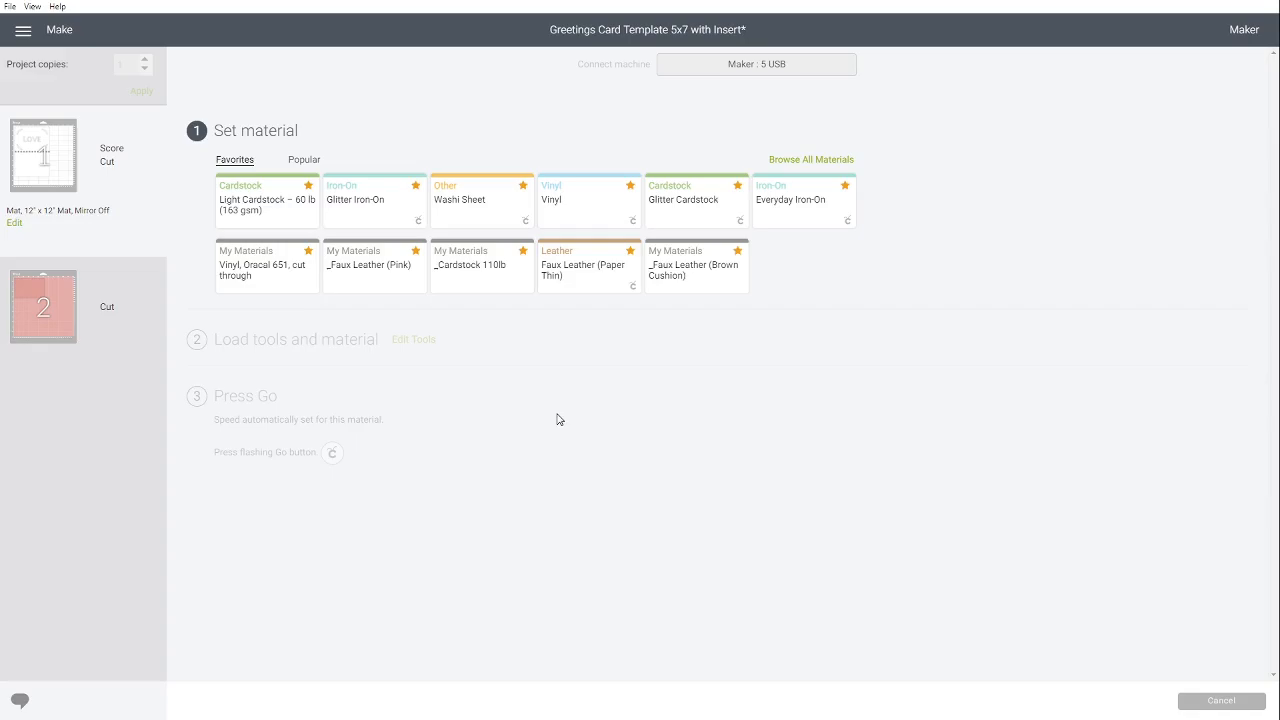
Set the card mat's material to Light Cardstock – 60 lb (163 gsm) and choose the Scoring Stylus as its scoring tool
click(270, 208)
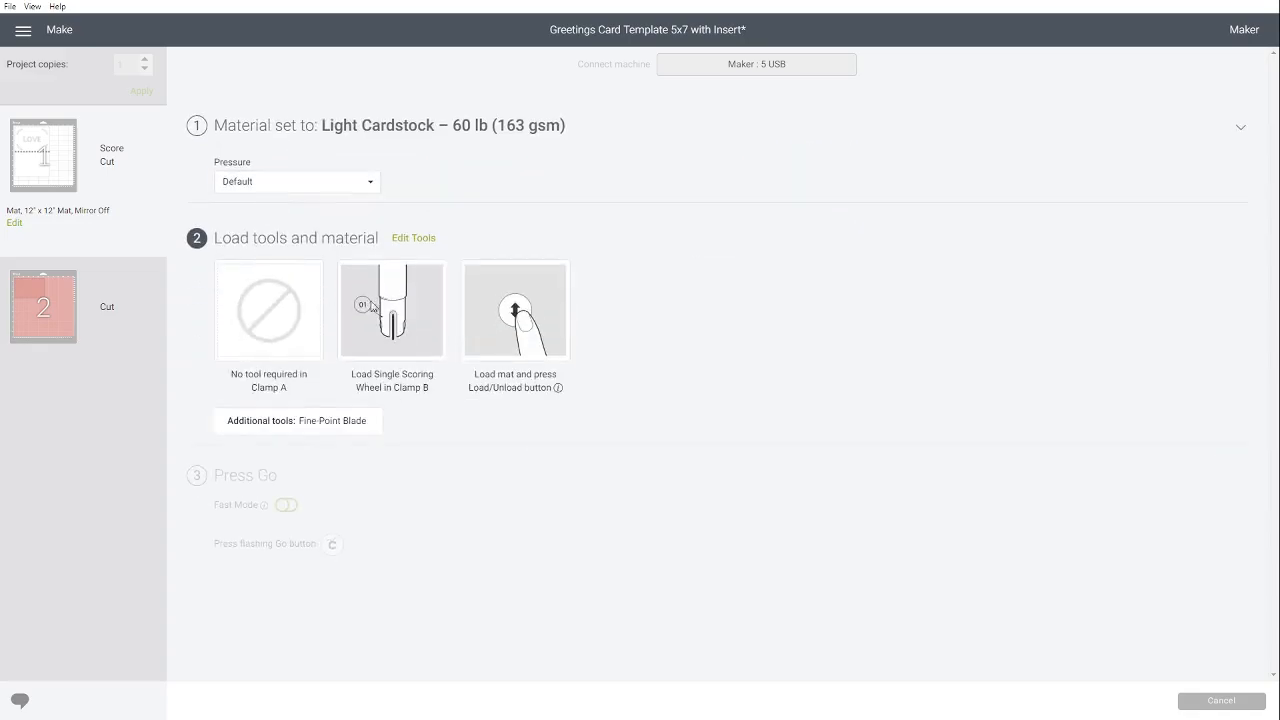
click(418, 239)
click(625, 177)
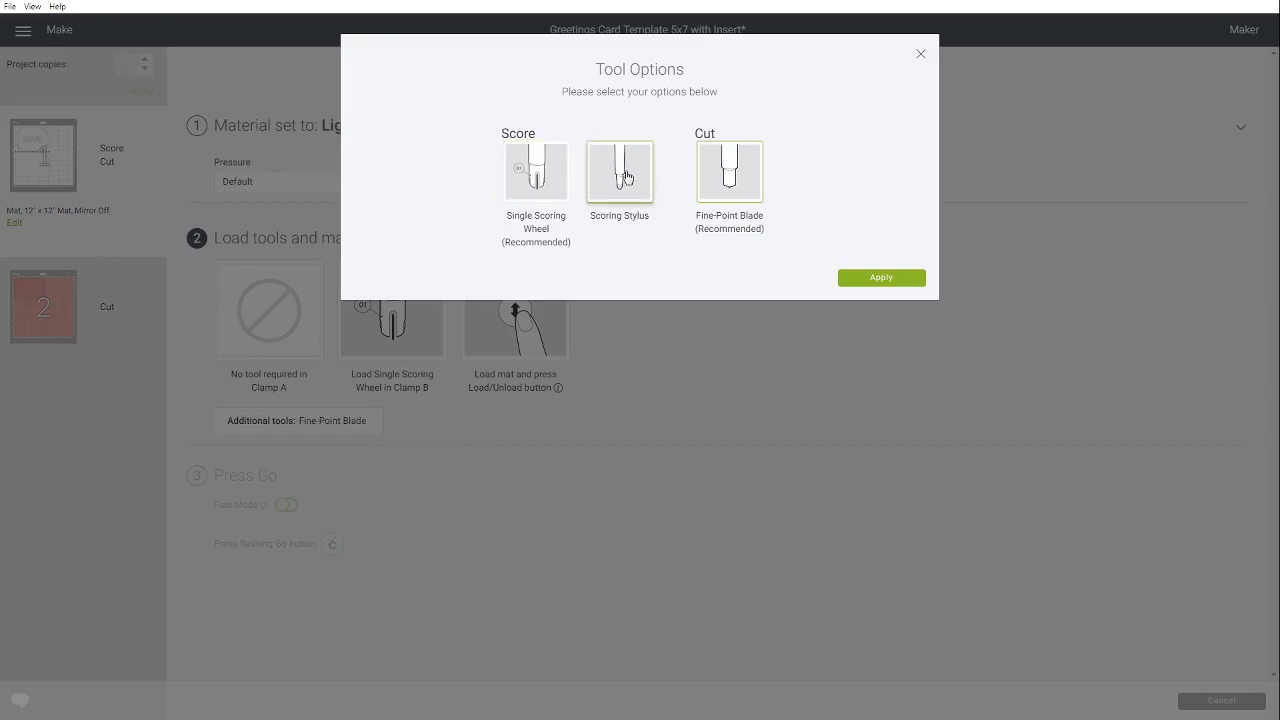
click(886, 279)
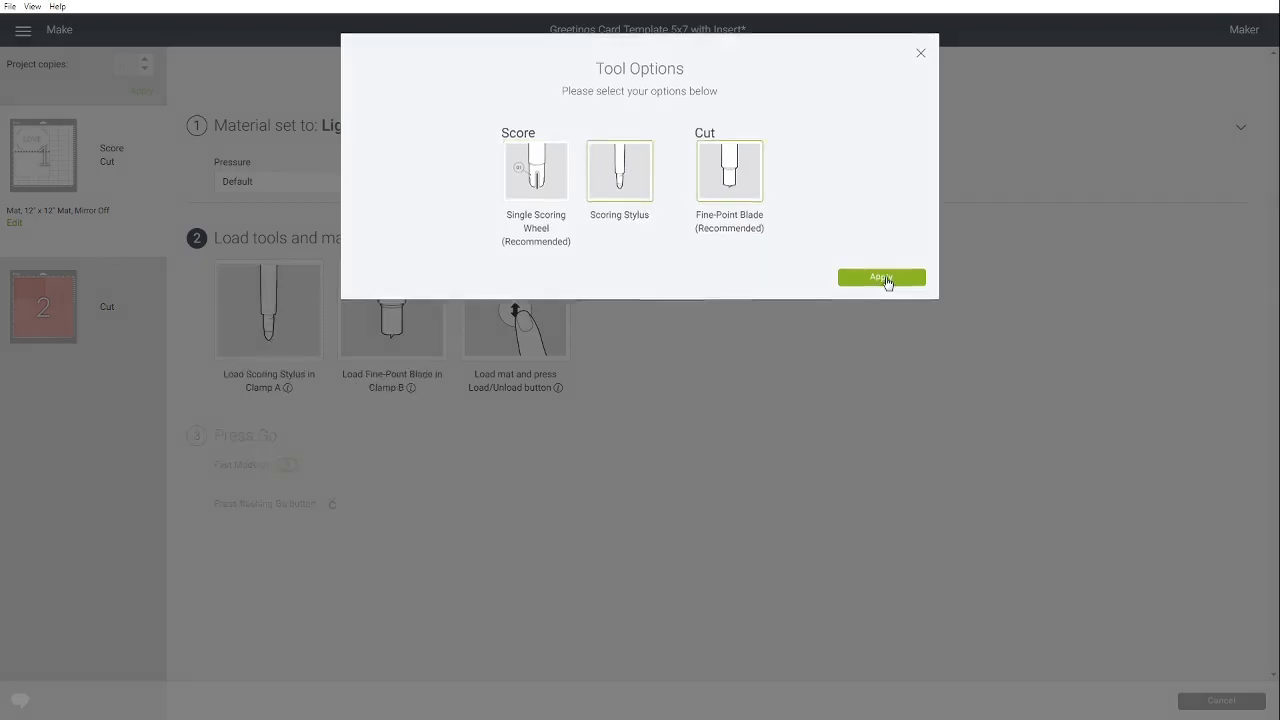